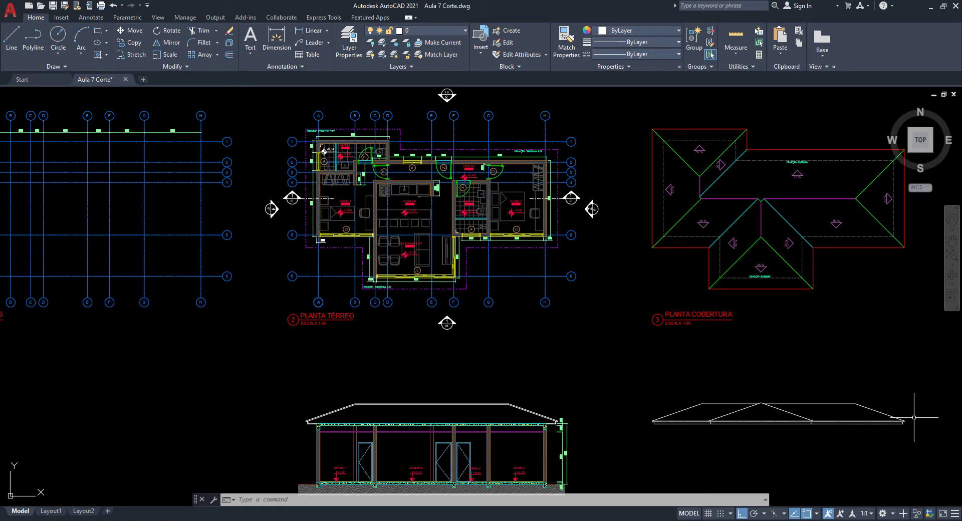
Step: Examine the CORTE 1 section drawing and the PLANTA TÉRREO floor plan with its section markers
scroll(636, 312, "up", 5)
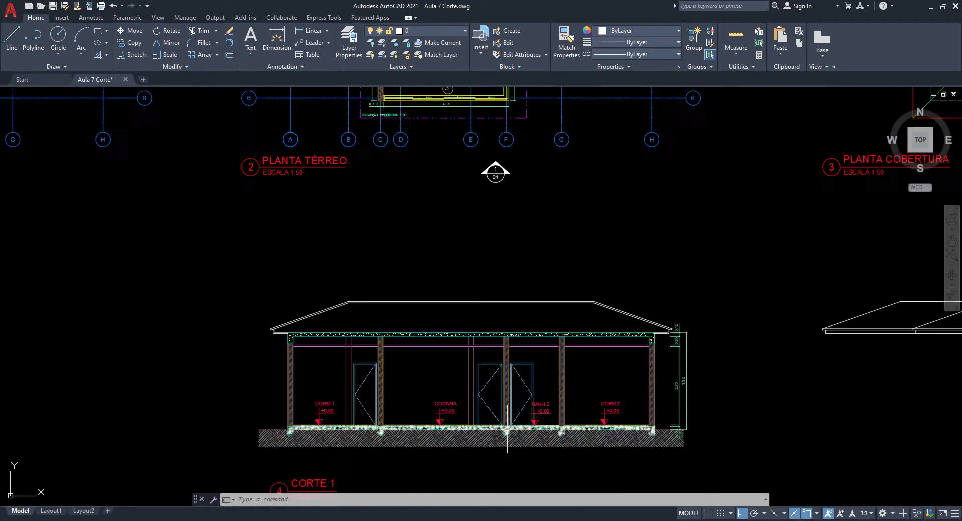
scroll(507, 428, "up", 4)
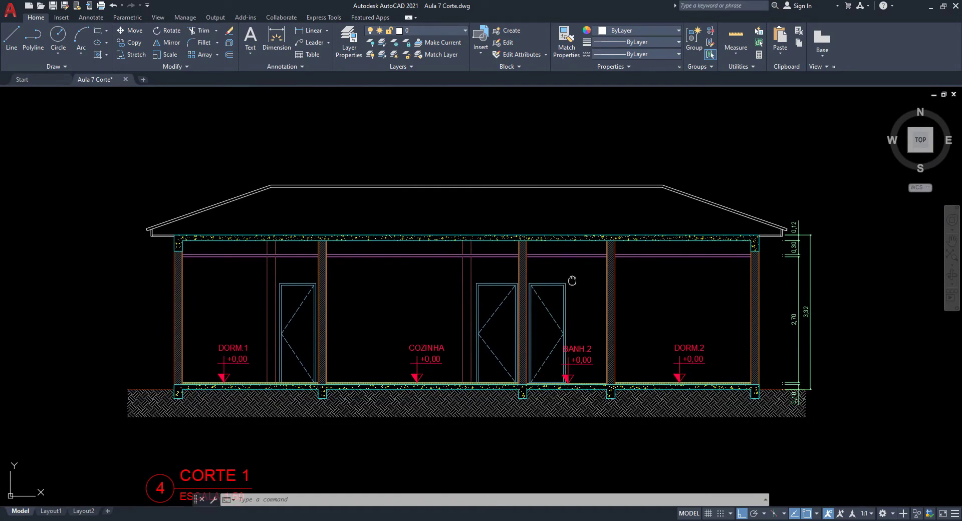
middle_click_drag(573, 280, 563, 318)
scroll(488, 281, "down", 2)
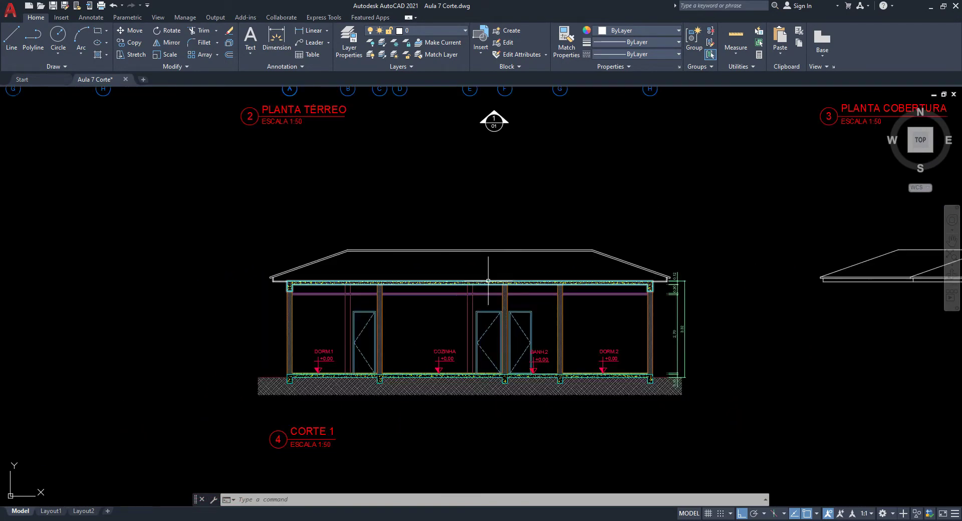
middle_click_drag(511, 178, 505, 380)
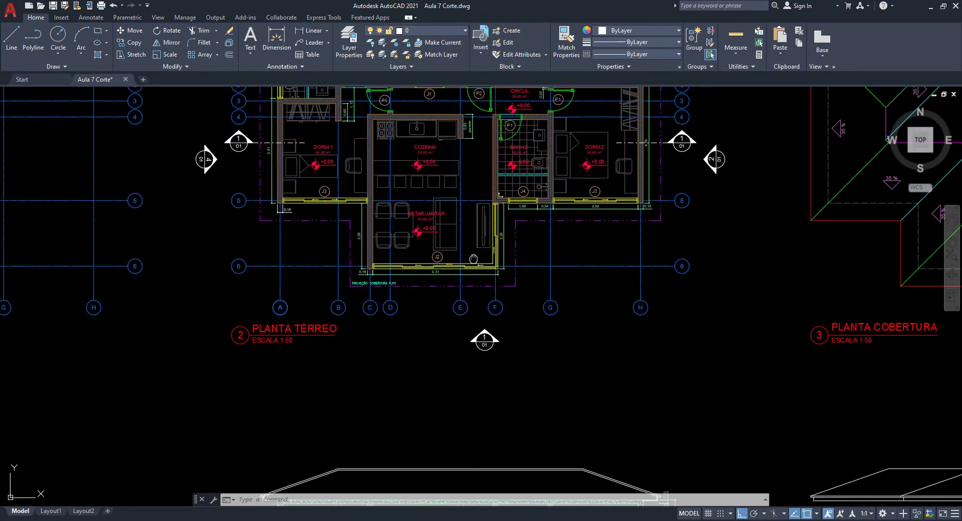
middle_click_drag(473, 258, 480, 377)
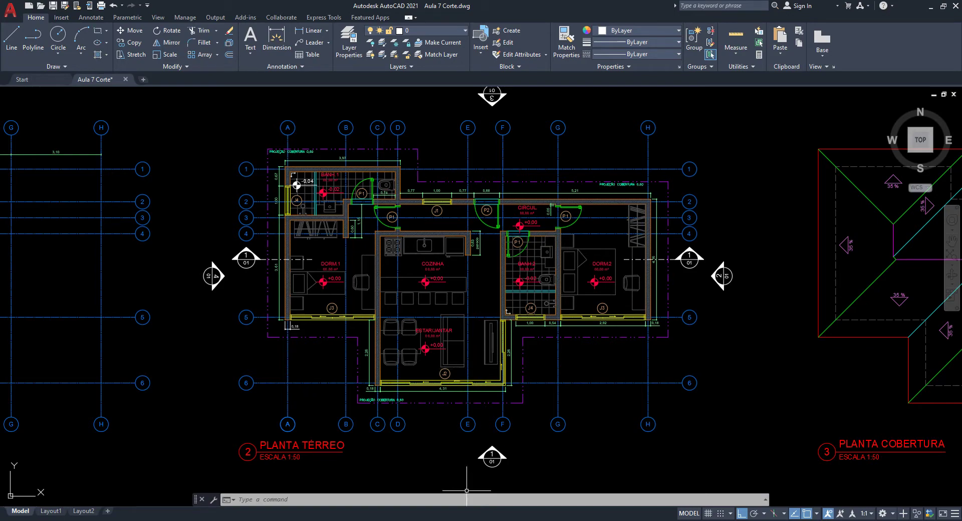
Step: Switch to SketchUp and view the house model's roof and facades from several angles
key("alt+Tab")
scroll(461, 326, "down", 2)
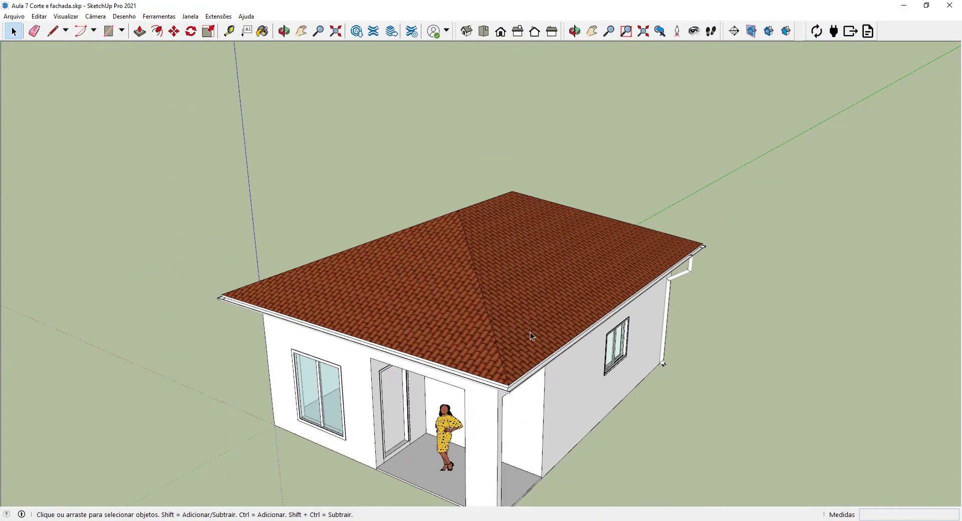
middle_click_drag(530, 332, 582, 263)
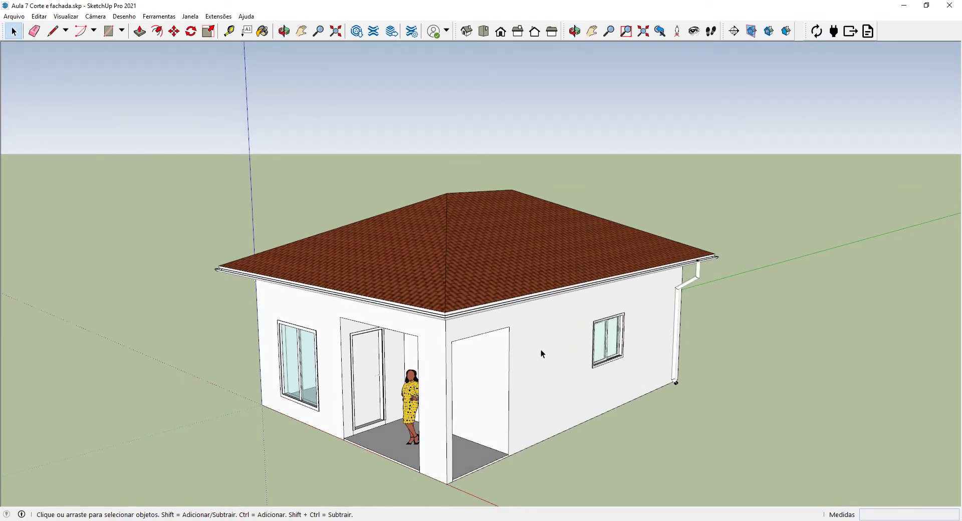
middle_click_drag(524, 329, 522, 331)
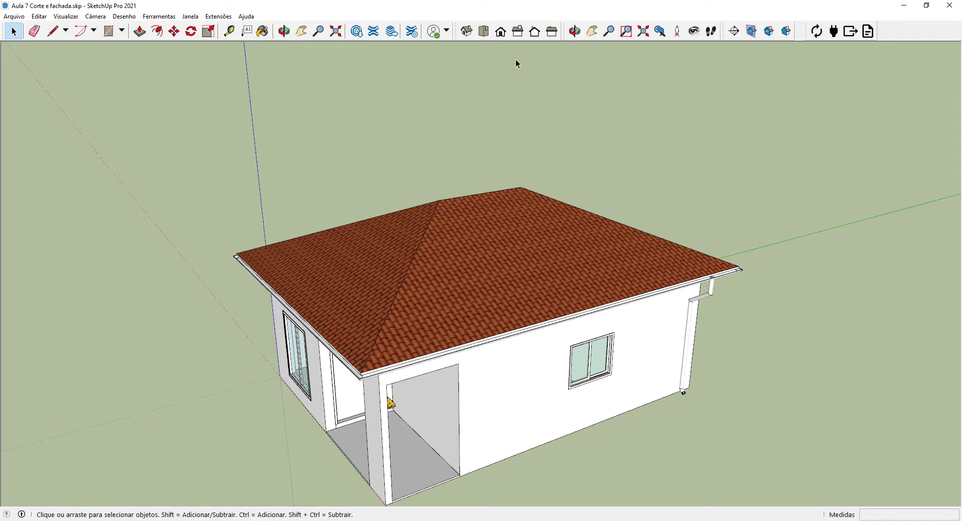
Step: Place a section plane on the house roof, locked to the horizontal orientation
left_click(736, 35)
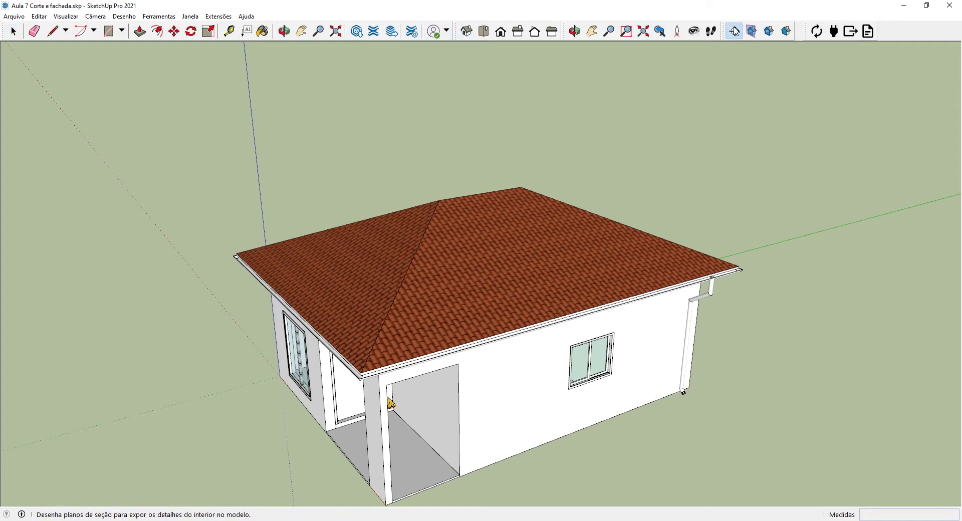
middle_click_drag(576, 139, 623, 217)
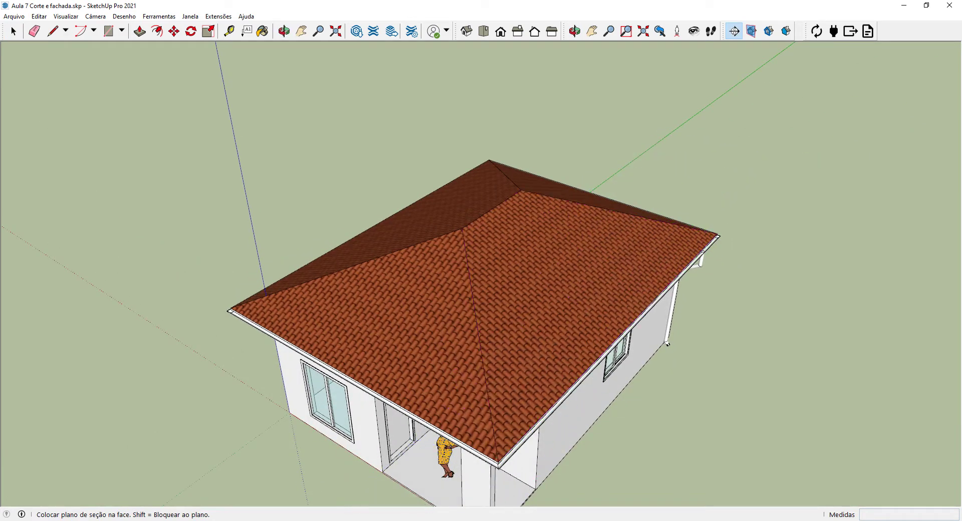
key("alt+Tab")
scroll(448, 286, "down", 2)
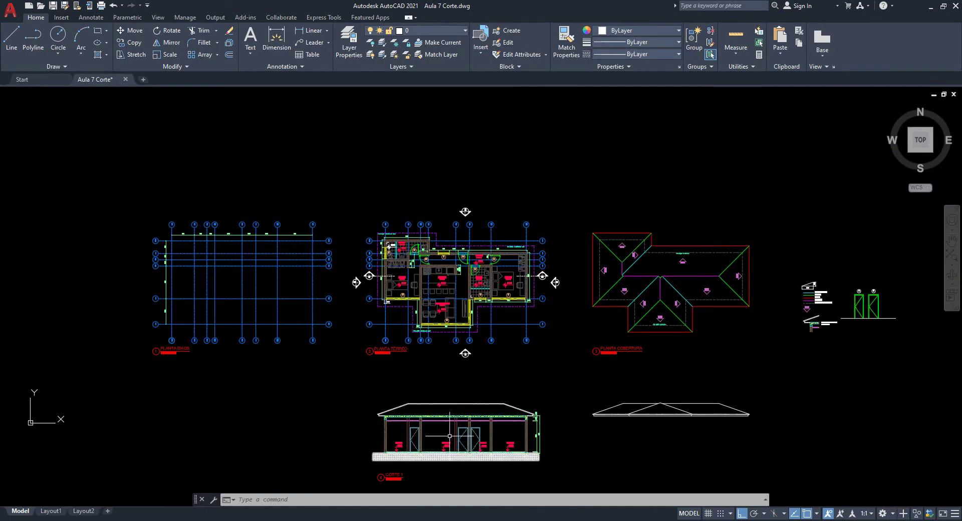
scroll(440, 321, "up", 2)
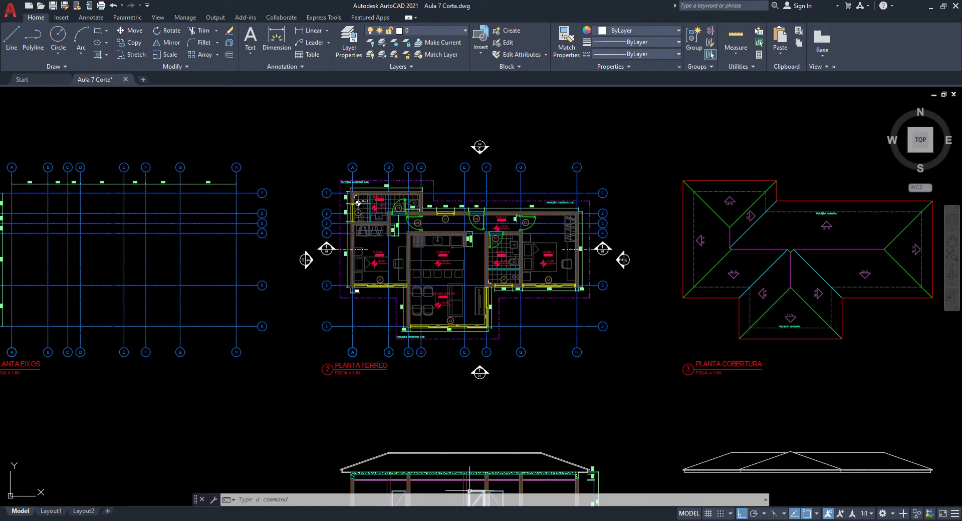
key("alt+Tab")
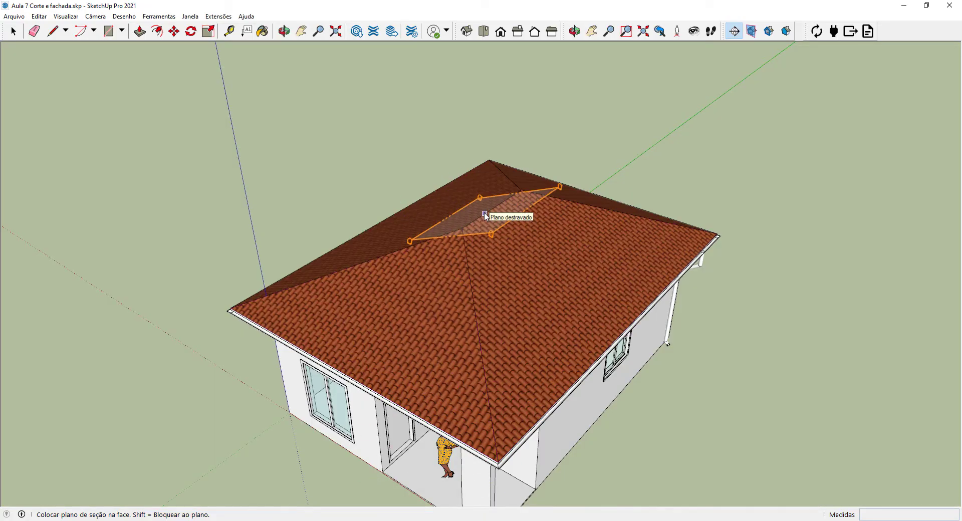
key("Right")
key("Left")
key("Up")
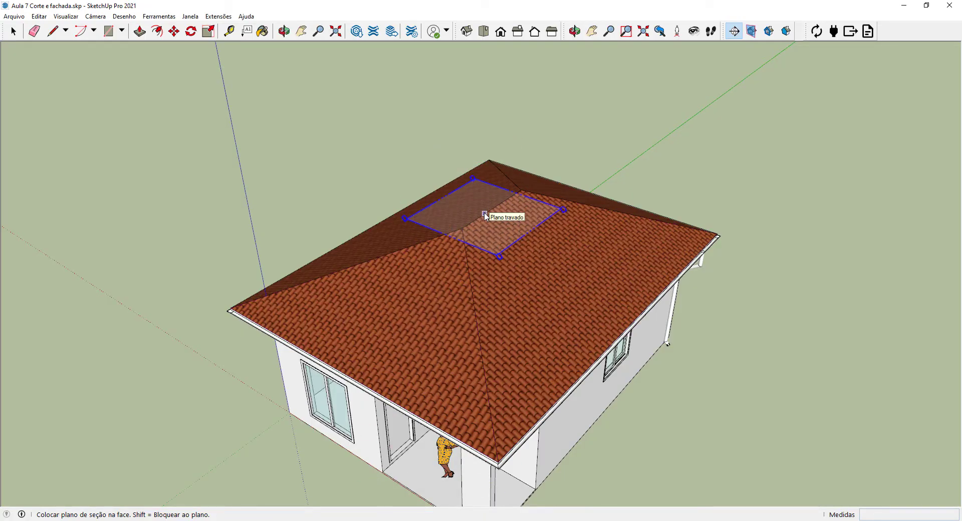
left_click(485, 216)
left_click(553, 294)
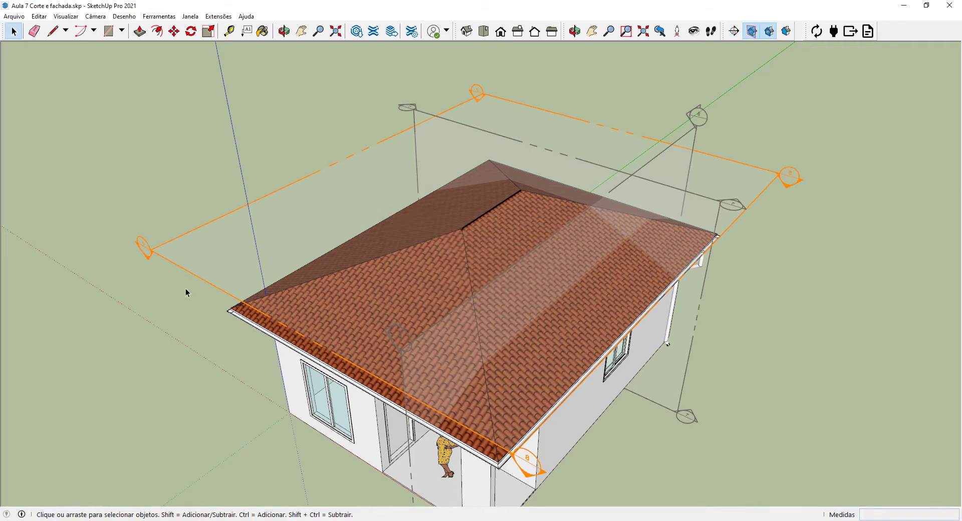
Step: Move the new horizontal section plane straight down from the roof to the base of the house
left_click(215, 264)
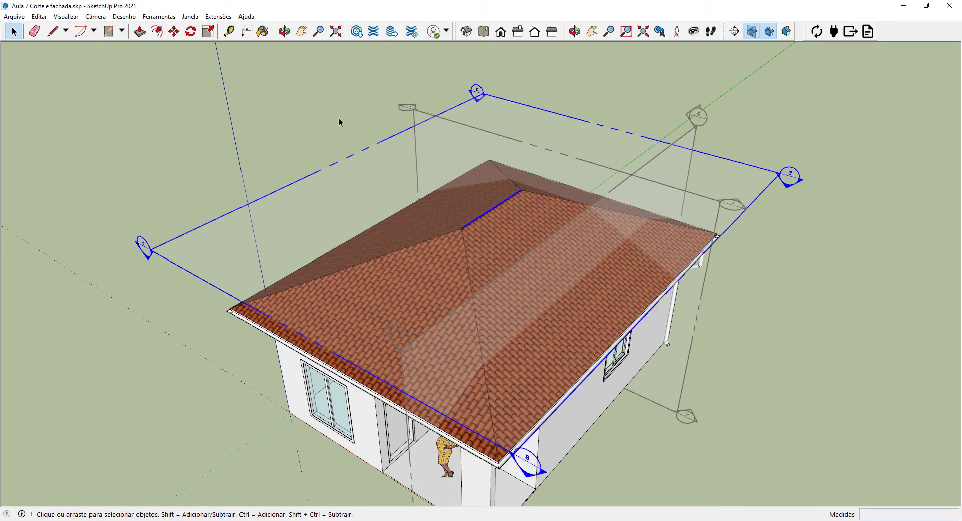
left_click(339, 122)
left_click(259, 237)
middle_click_drag(259, 237, 284, 209)
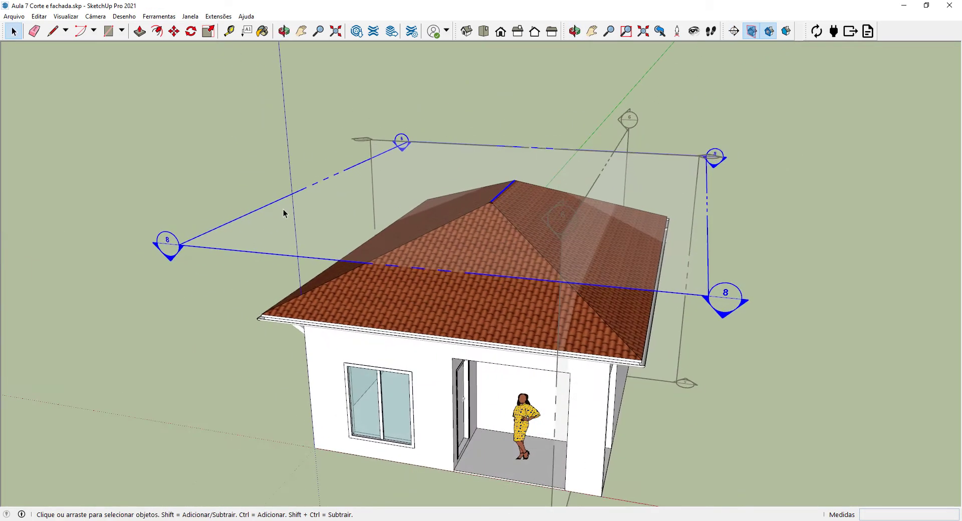
key("m")
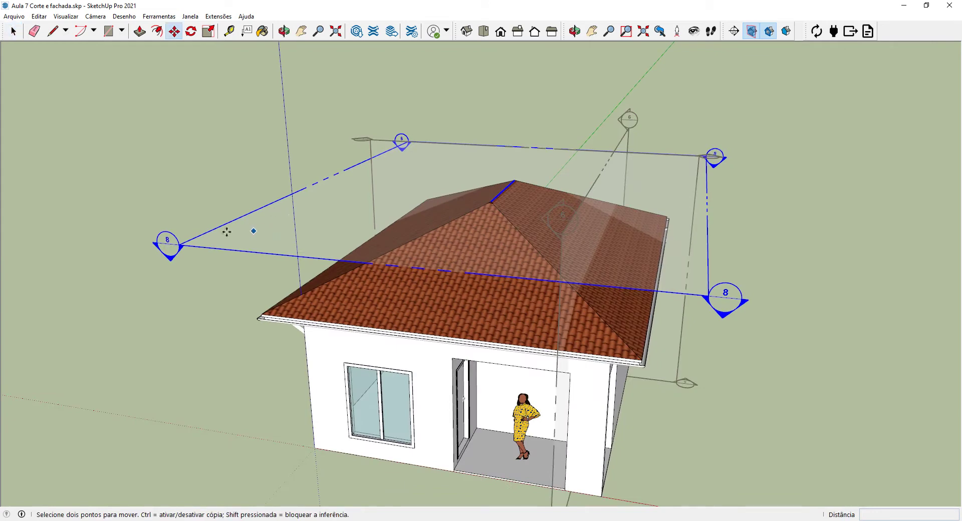
left_click(279, 230)
middle_click_drag(408, 408, 404, 353)
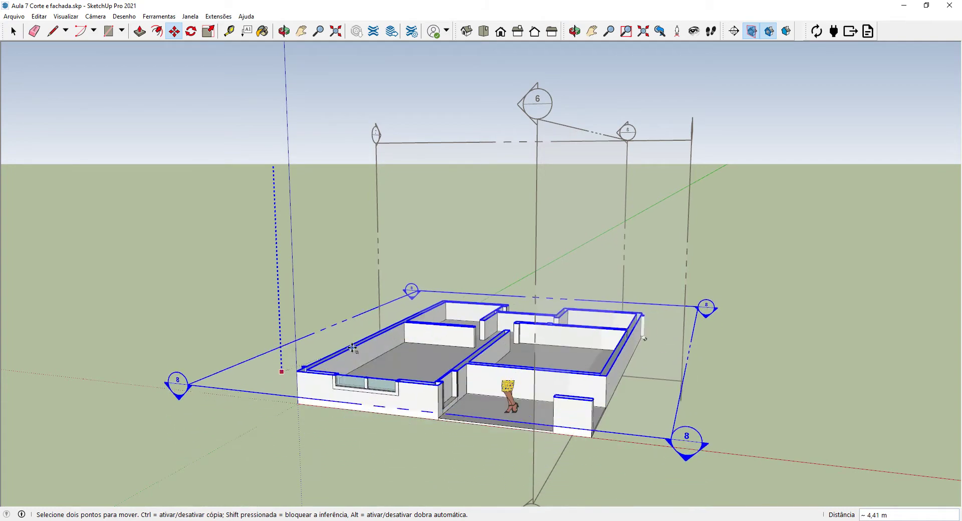
left_click(299, 399)
middle_click_drag(355, 328, 349, 375)
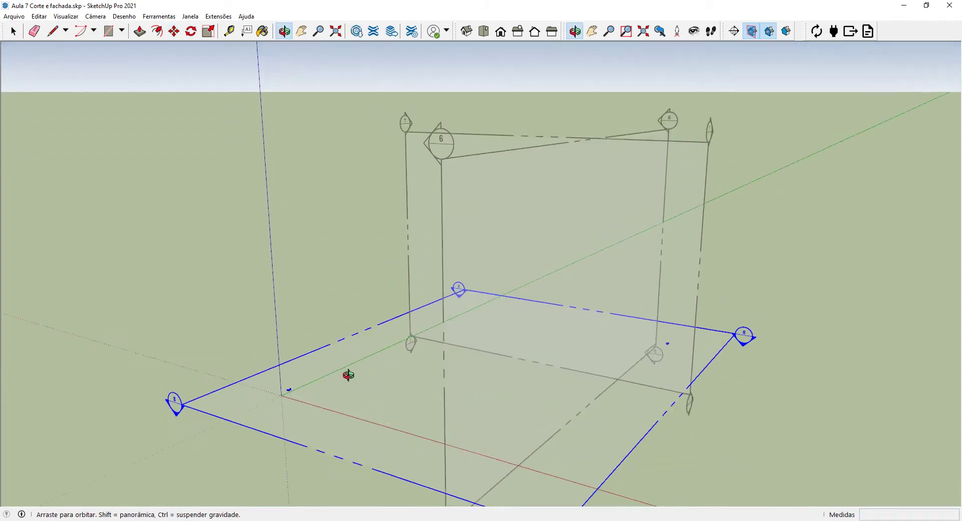
Step: Raise the horizontal section plane 1,5 m above the base of the house
key("m")
scroll(251, 412, "up", 2)
left_click(254, 410)
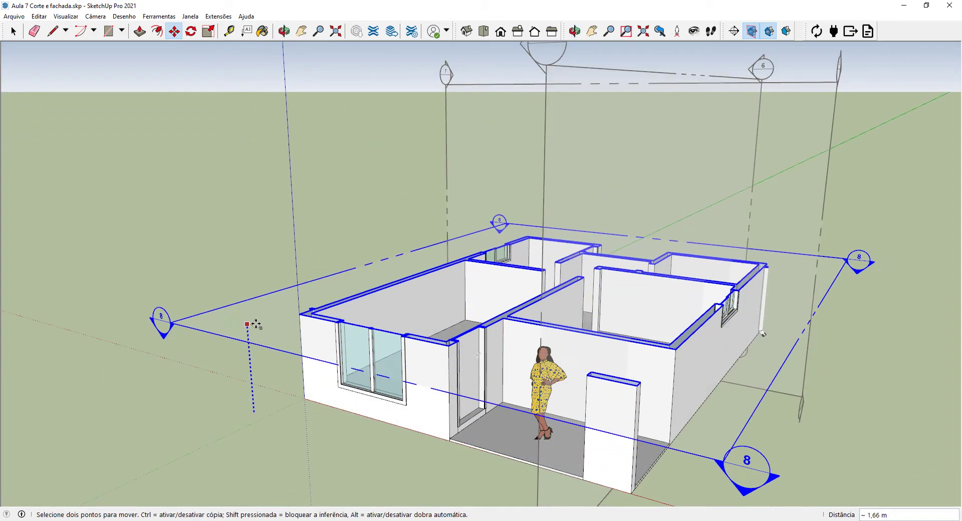
type("1,5")
key("Return")
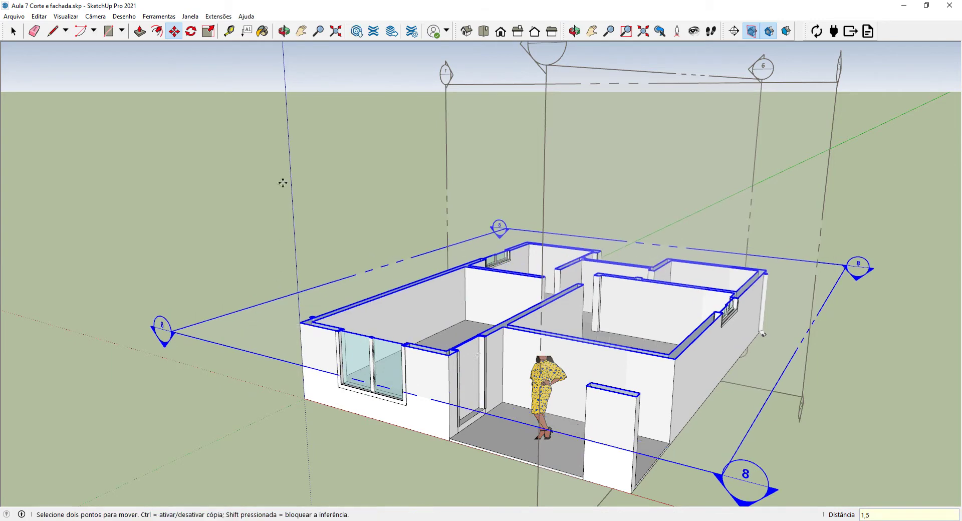
Step: Delete the existing vertical section planes, keeping only the horizontal one that cuts the walls
scroll(200, 151, "down", 1)
key("space")
left_click(395, 155)
left_click_drag(785, 165, 298, 105)
key("Delete")
middle_click_drag(747, 281, 706, 247)
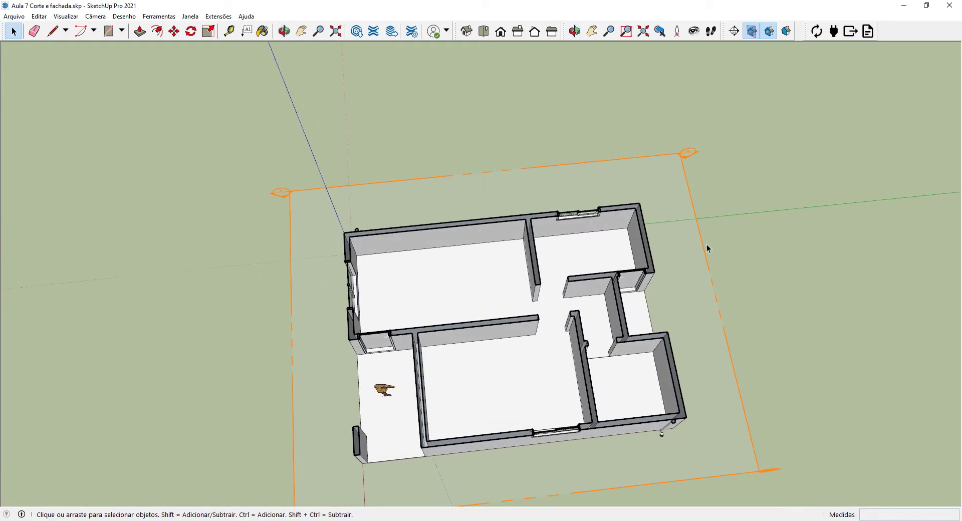
middle_click_drag(459, 399, 237, 306)
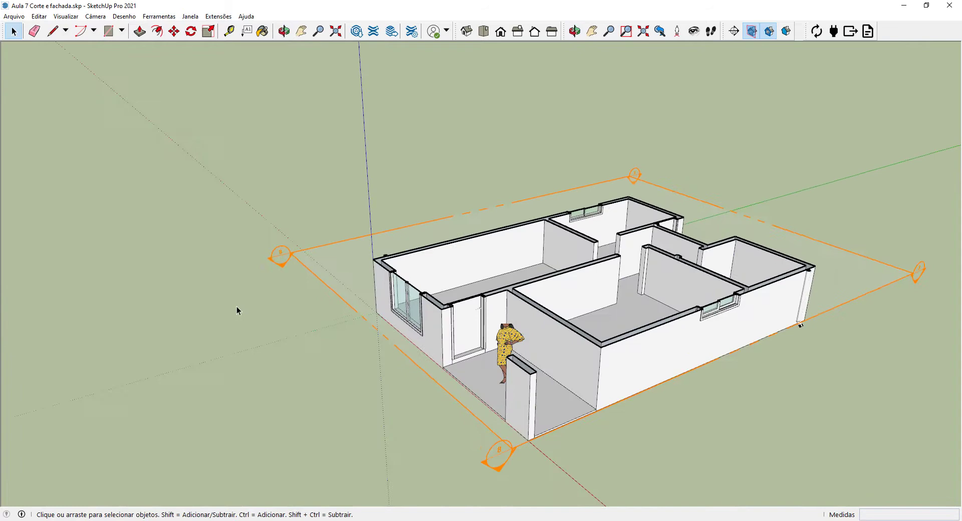
Step: Show the cut house from above in parallel projection and clear the section plane's selection
left_click(326, 265)
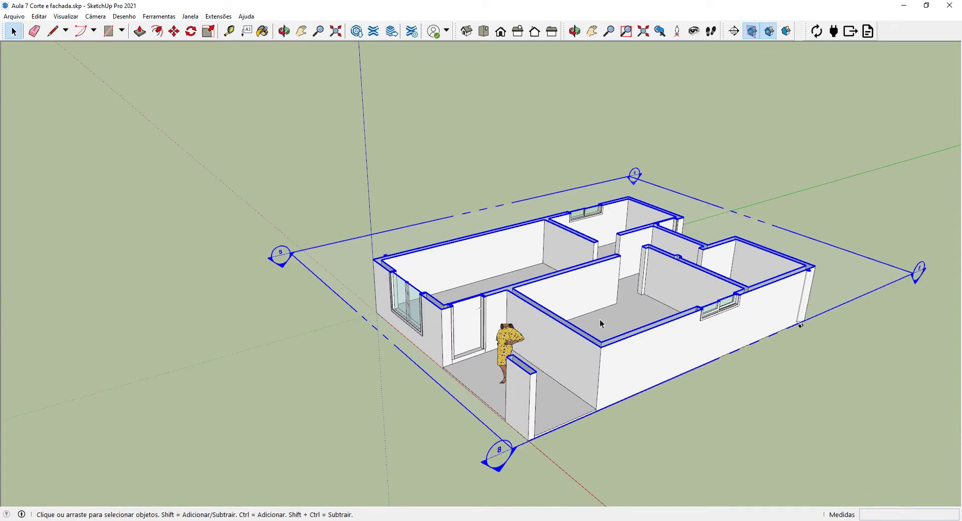
middle_click_drag(621, 249, 536, 136)
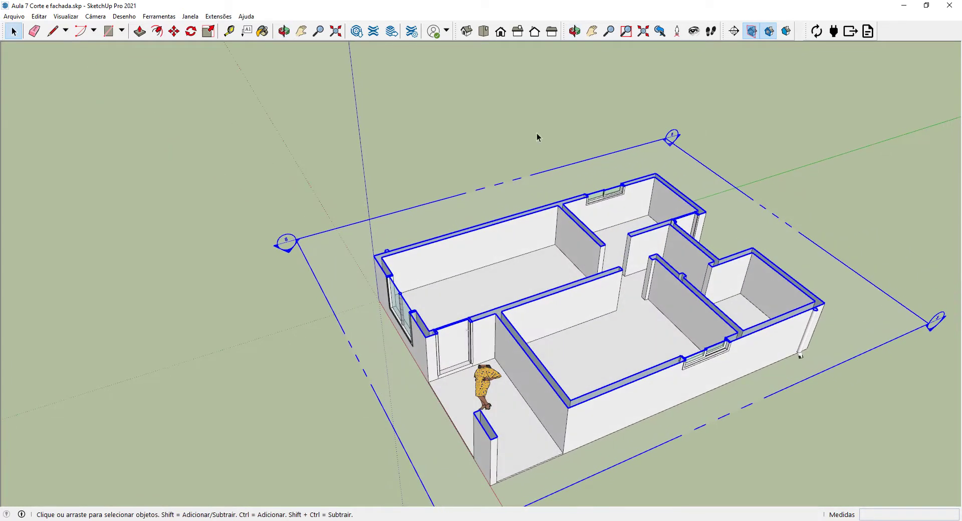
left_click(483, 31)
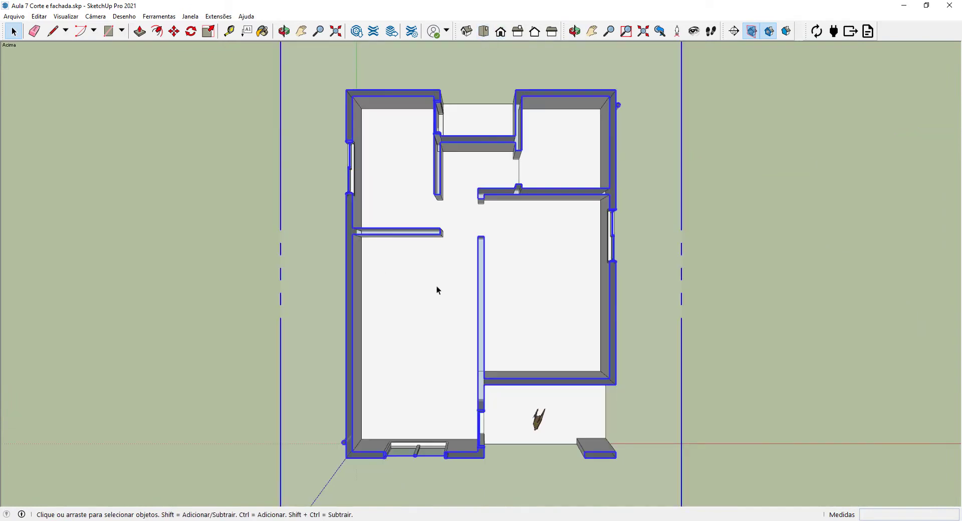
left_click(73, 22)
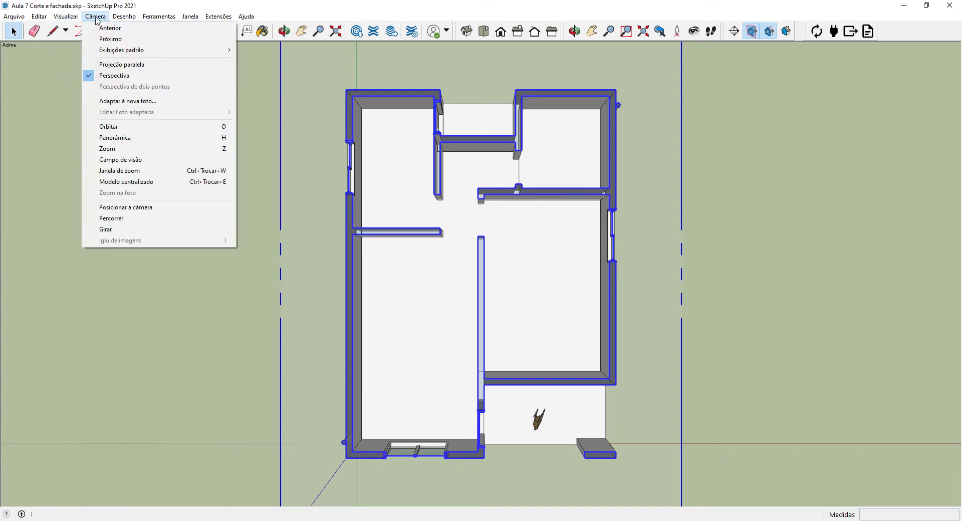
left_click(123, 65)
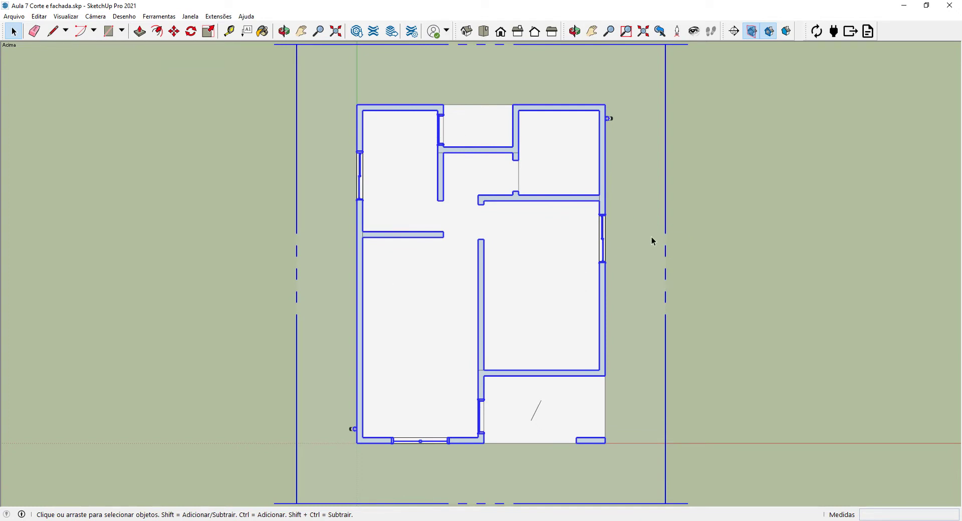
left_click(716, 218)
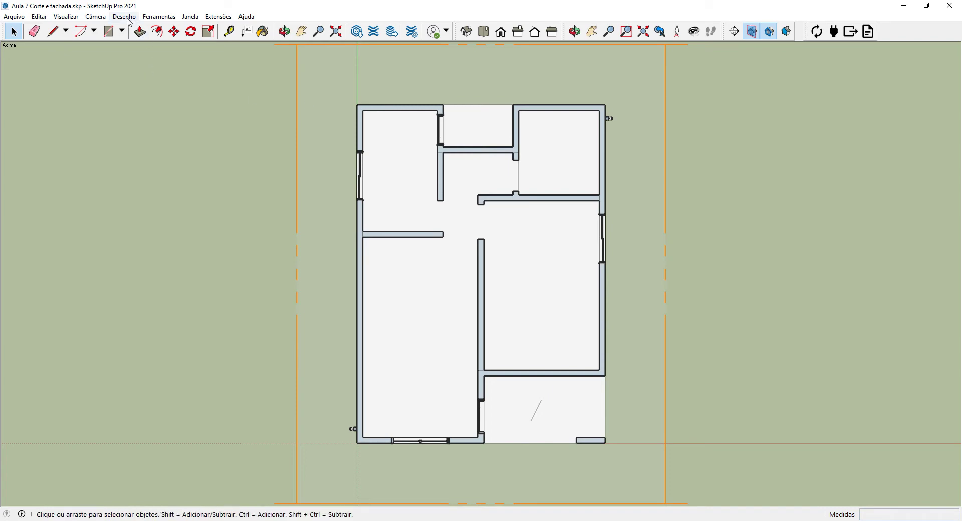
Step: Switch to the ABNT NBR 6492 document in Chrome and read the definition of corte under Termos e definições at 110% zoom
scroll(611, 281, "down", 1)
middle_click_drag(611, 280, 378, 118)
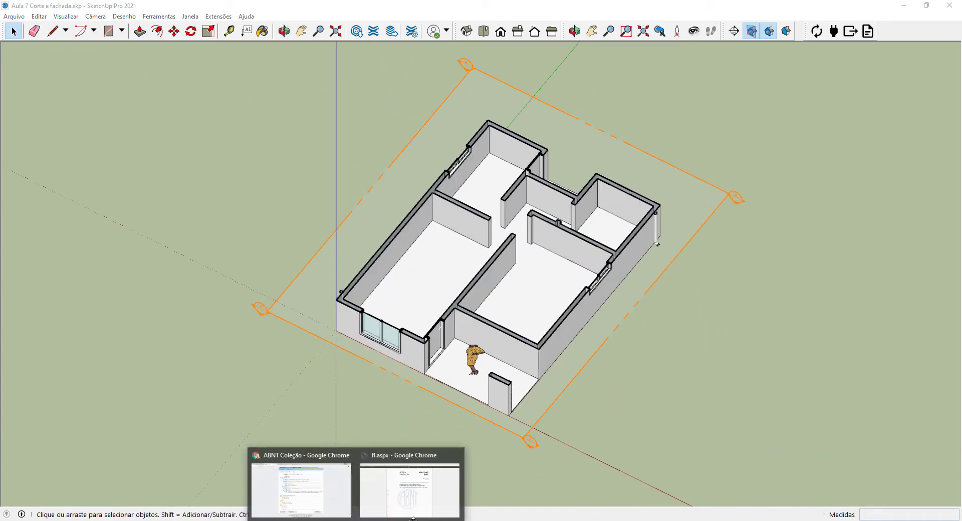
left_click(407, 491)
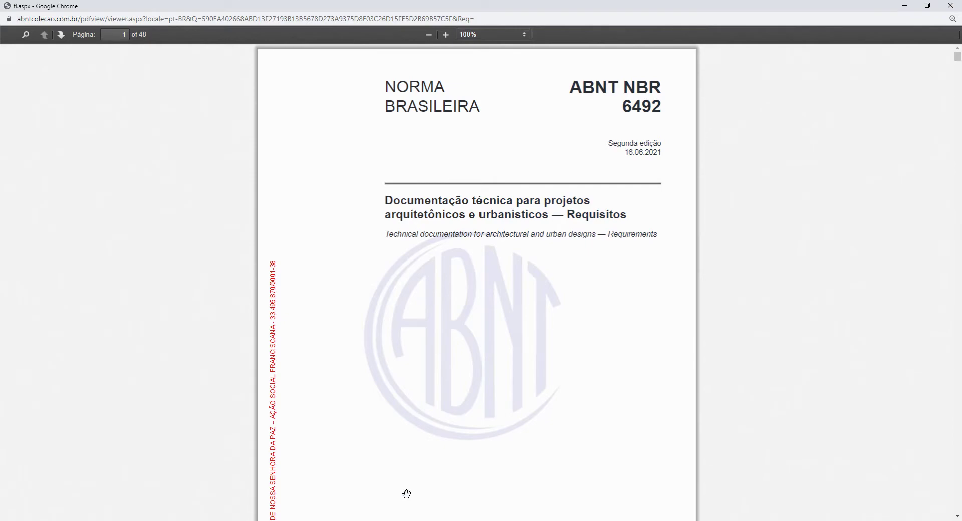
scroll(844, 273, "down", 14)
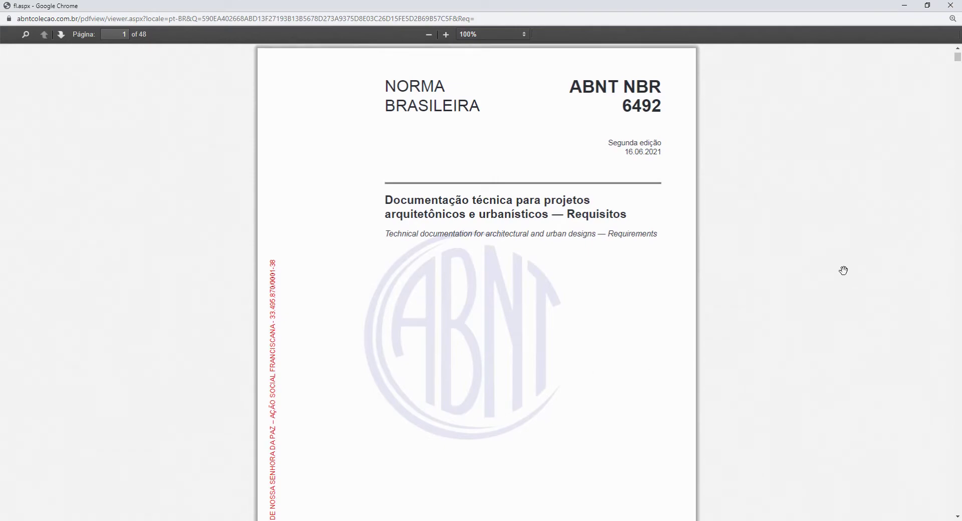
scroll(686, 292, "down", 20)
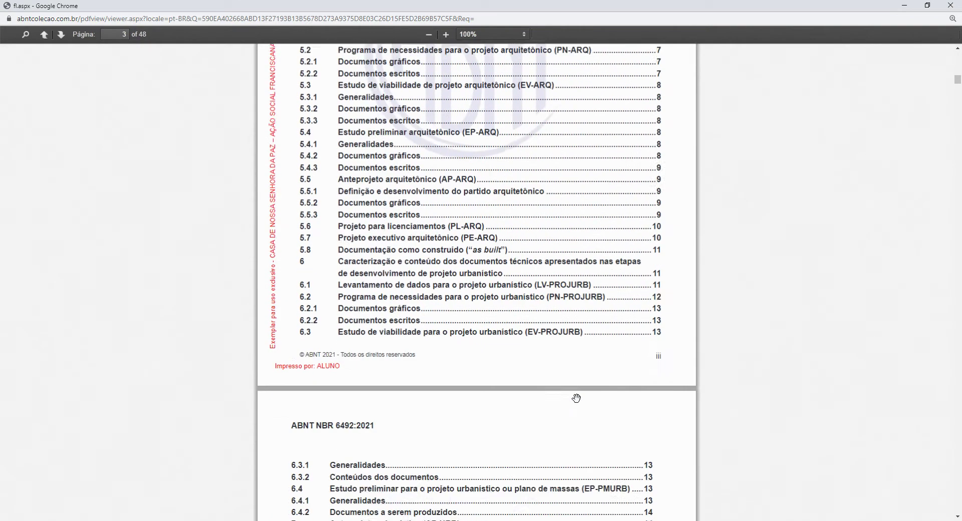
scroll(576, 398, "down", 20)
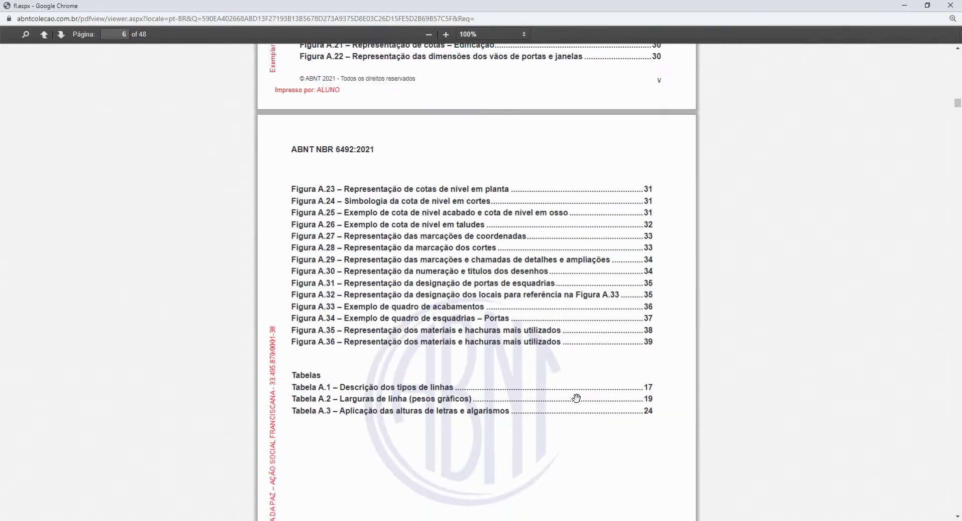
scroll(576, 398, "down", 20)
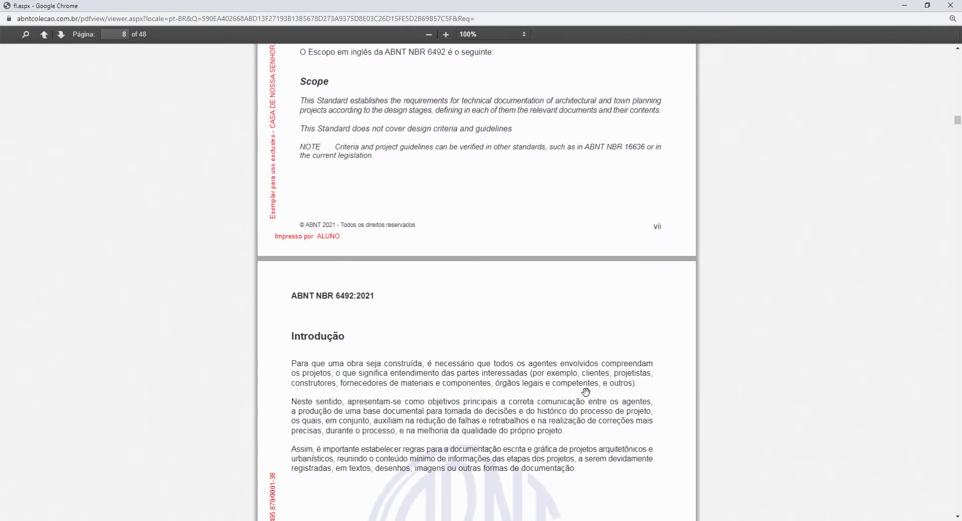
scroll(581, 419, "down", 12)
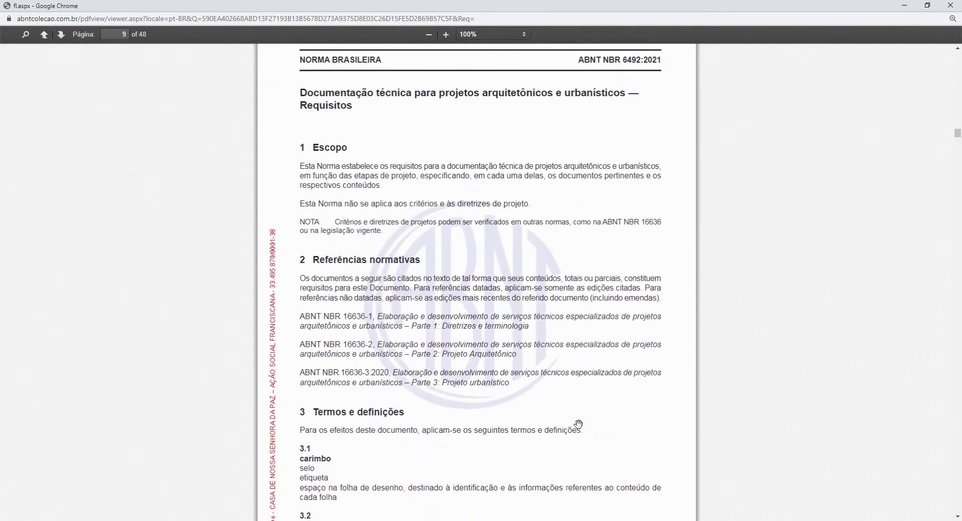
scroll(576, 425, "up", 5)
scroll(343, 329, "down", 2)
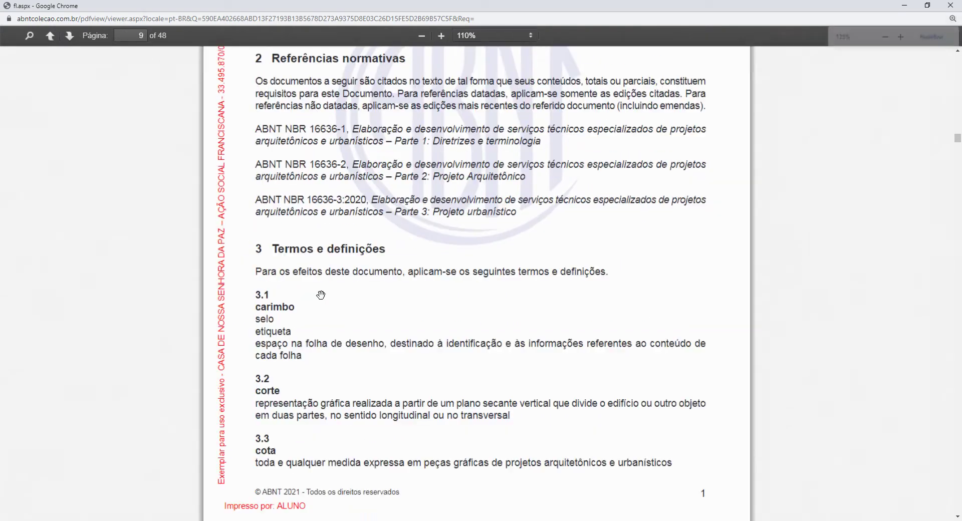
scroll(321, 294, "up", 1, "ctrl")
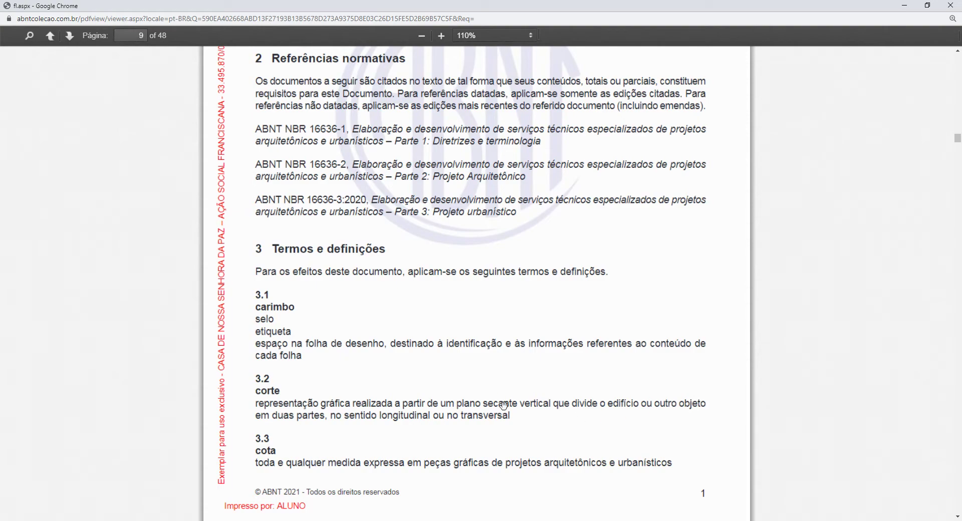
Step: Read the planta de pavimento definition in item 3.18 and the rules for plantas, cortes and fachadas in item 4.1.2
scroll(503, 408, "down", 2)
scroll(503, 407, "down", 14)
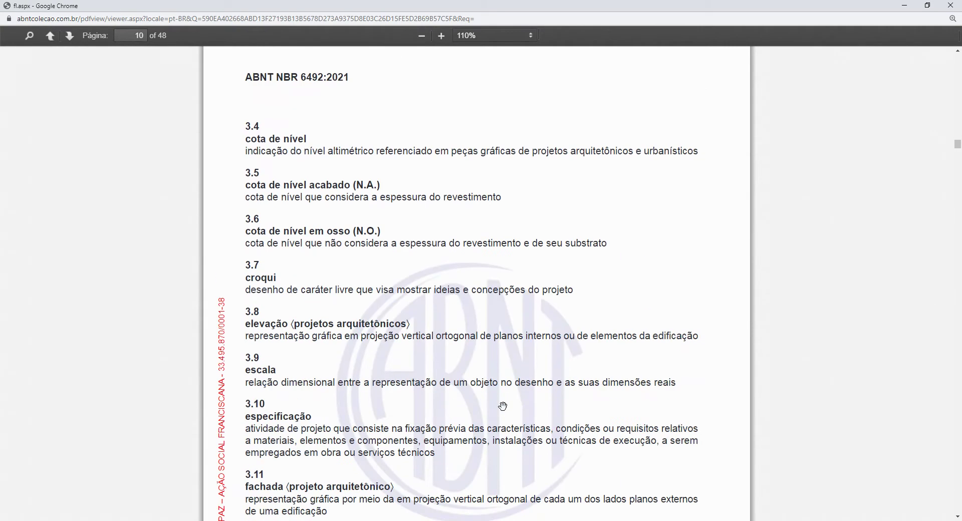
scroll(499, 407, "down", 10)
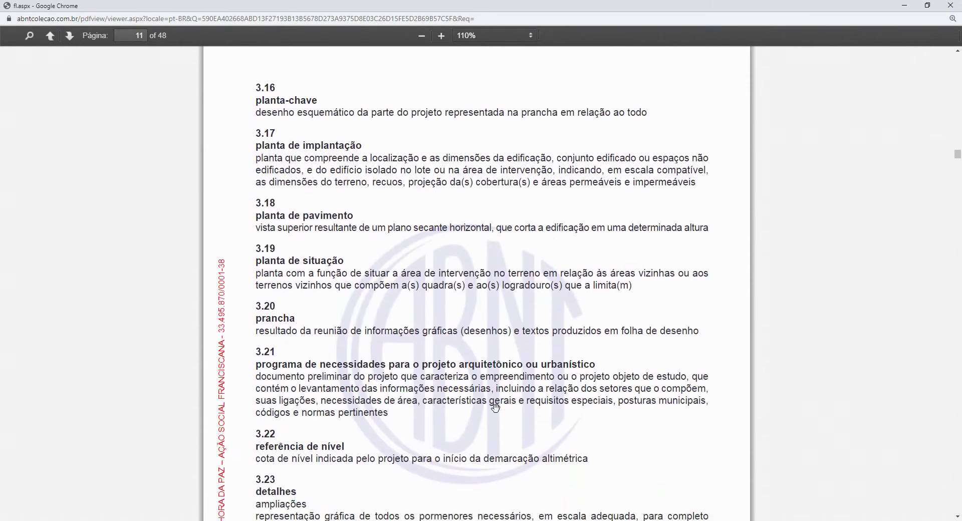
scroll(499, 408, "down", 5)
scroll(499, 411, "down", 3)
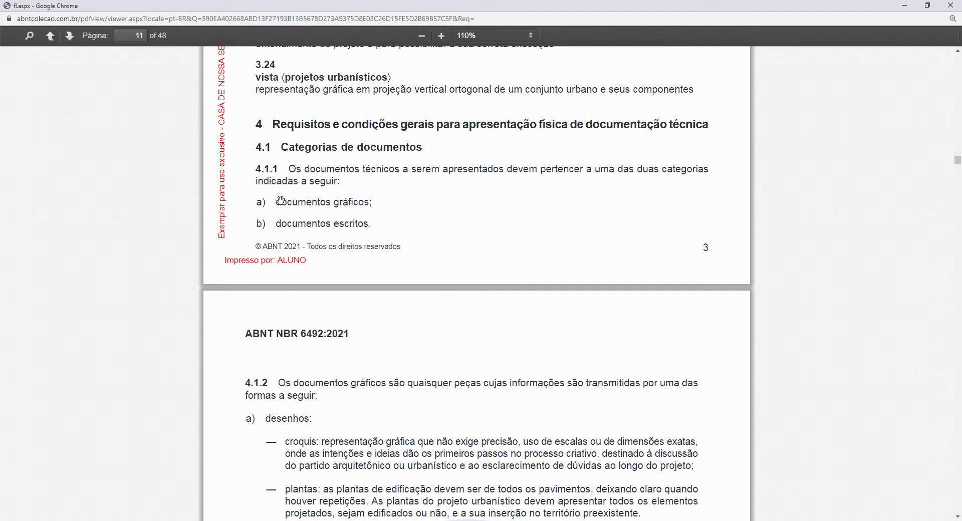
scroll(318, 358, "down", 5)
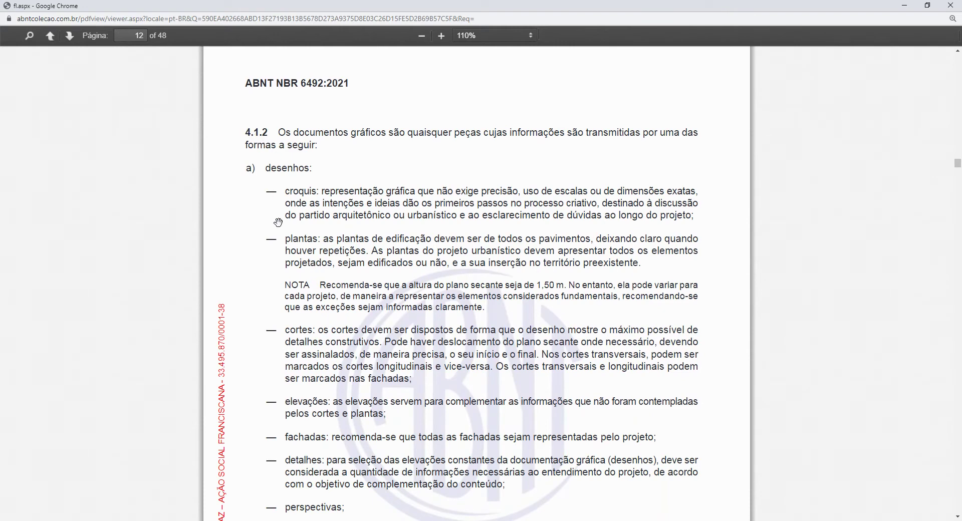
scroll(310, 323, "down", 1)
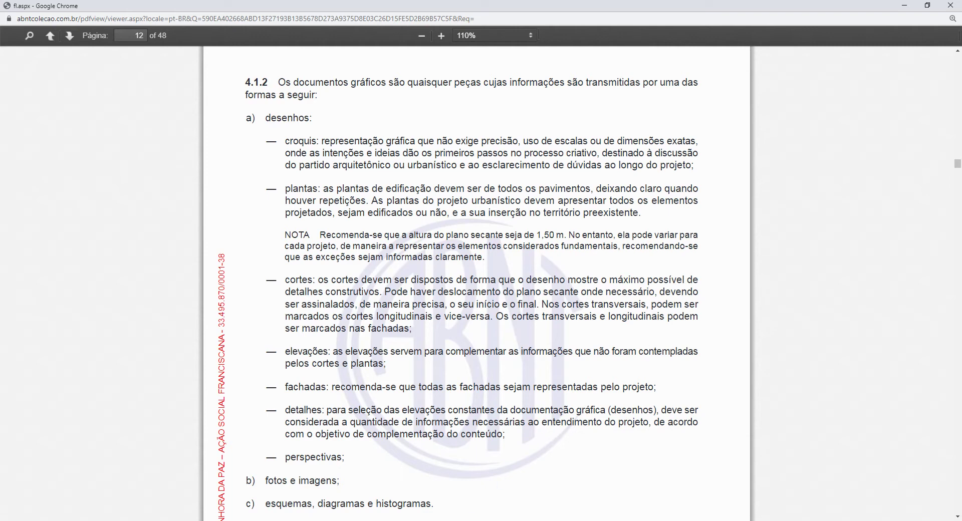
Step: Switch back to SketchUp and delete the horizontal section plane from the house
left_click(410, 458)
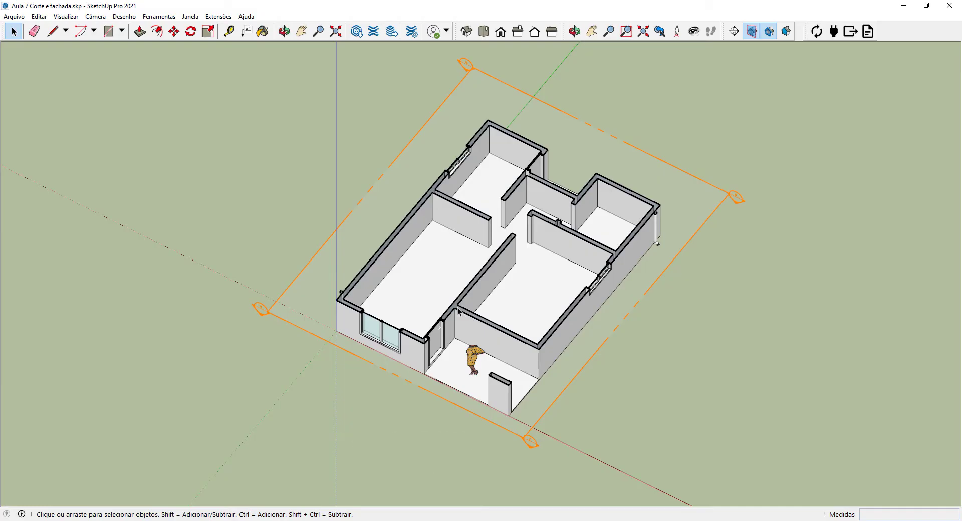
left_click_drag(302, 354, 281, 358)
key("Delete")
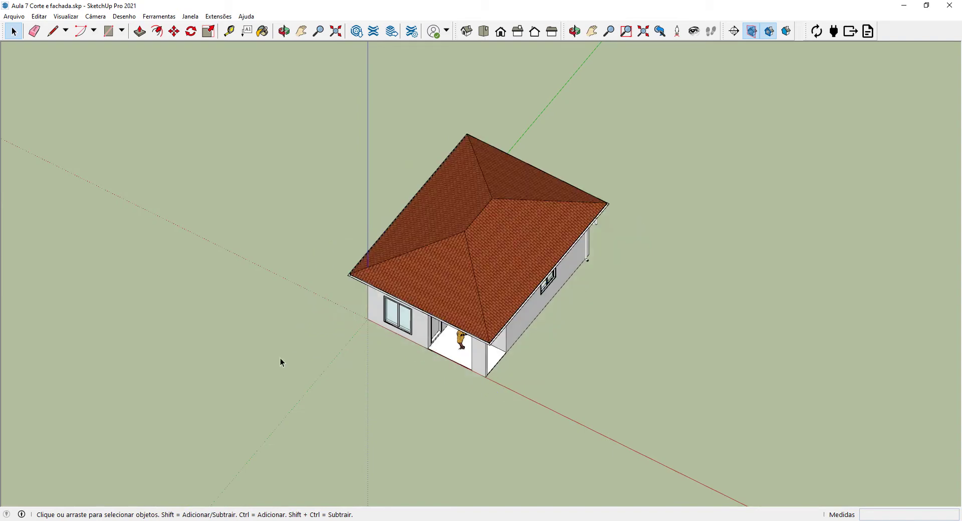
Step: Place a vertical section plane parallel to the side wall beside the porch, accepting the suggested name and symbol
middle_click_drag(476, 233, 481, 241)
scroll(555, 257, "up", 6)
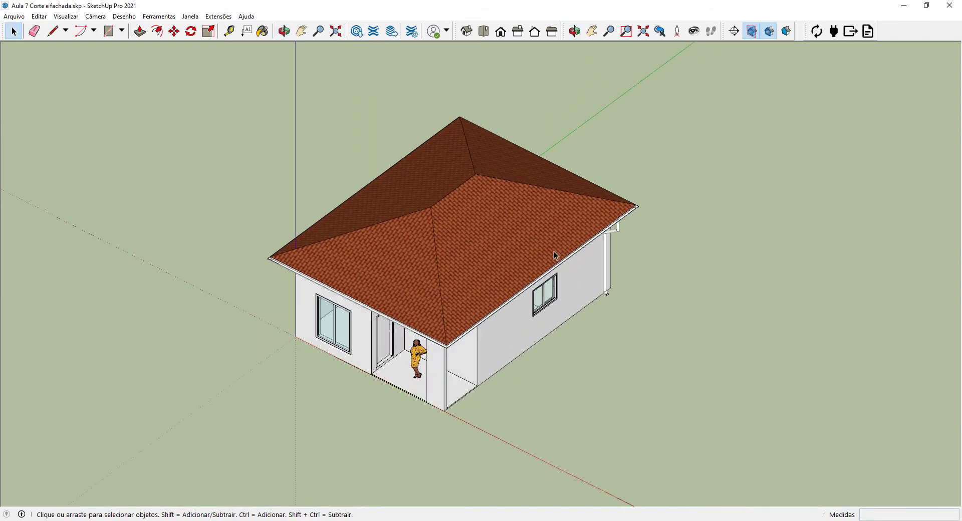
middle_click_drag(550, 298, 451, 141)
scroll(417, 236, "up", 2)
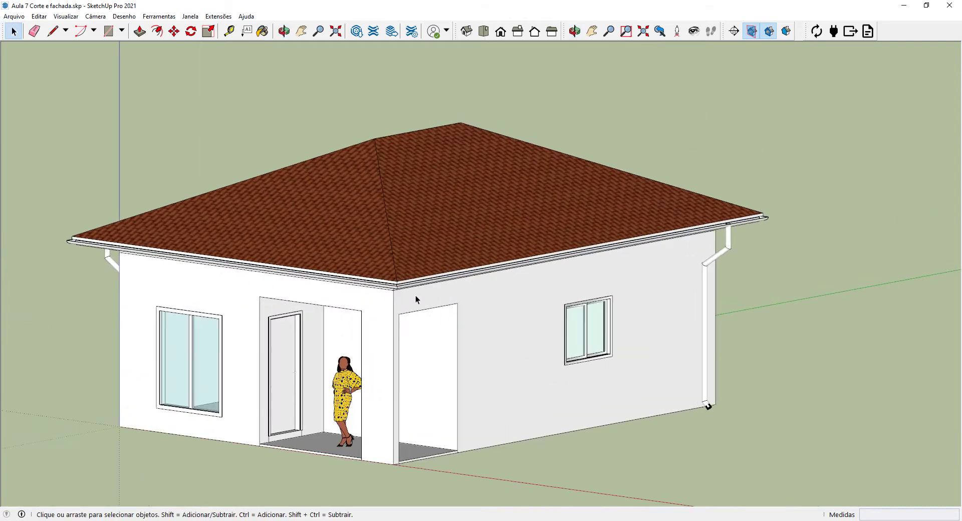
middle_click_drag(416, 297, 477, 305)
middle_click_drag(622, 280, 652, 316)
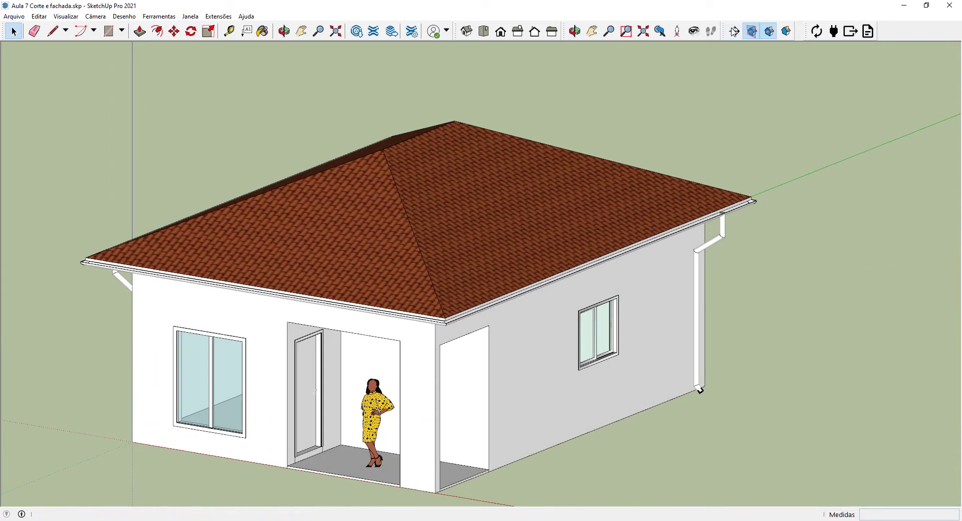
left_click(734, 31)
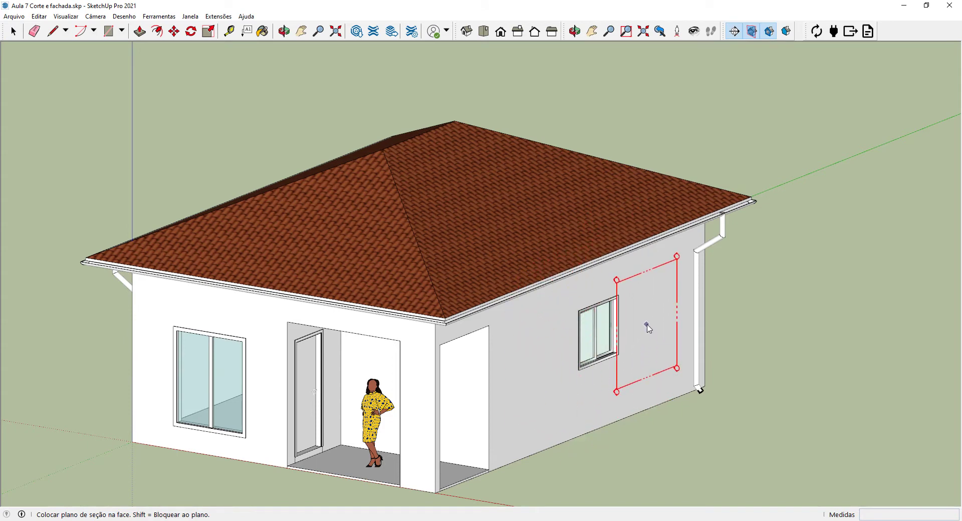
left_click(540, 374)
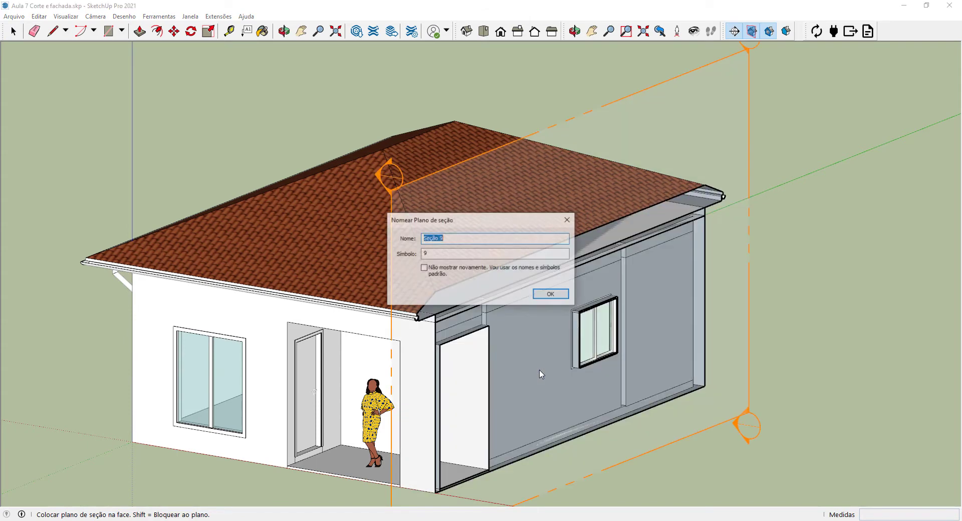
left_click(553, 296)
Step: Move the vertical section plane about 1,18 m into the house along the red axis
scroll(607, 258, "down", 2)
left_click(488, 447)
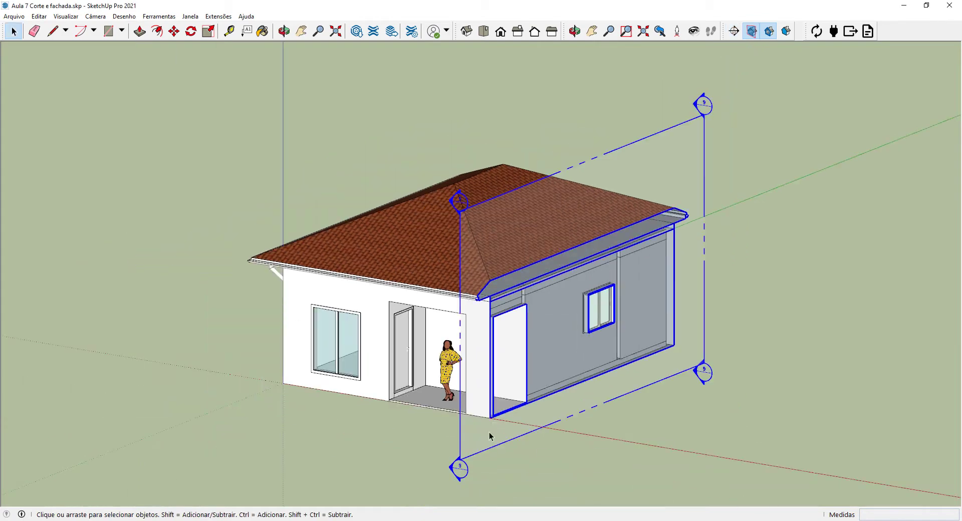
key("m")
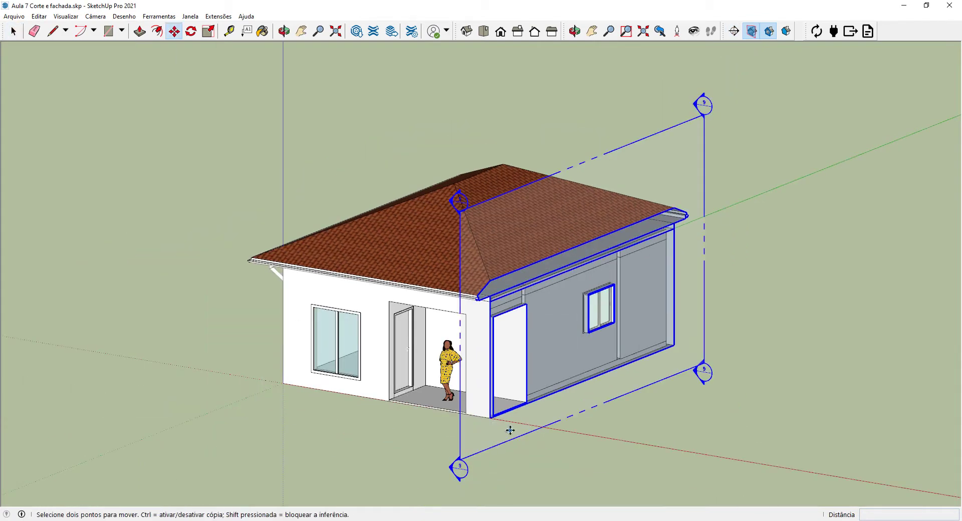
left_click(488, 446)
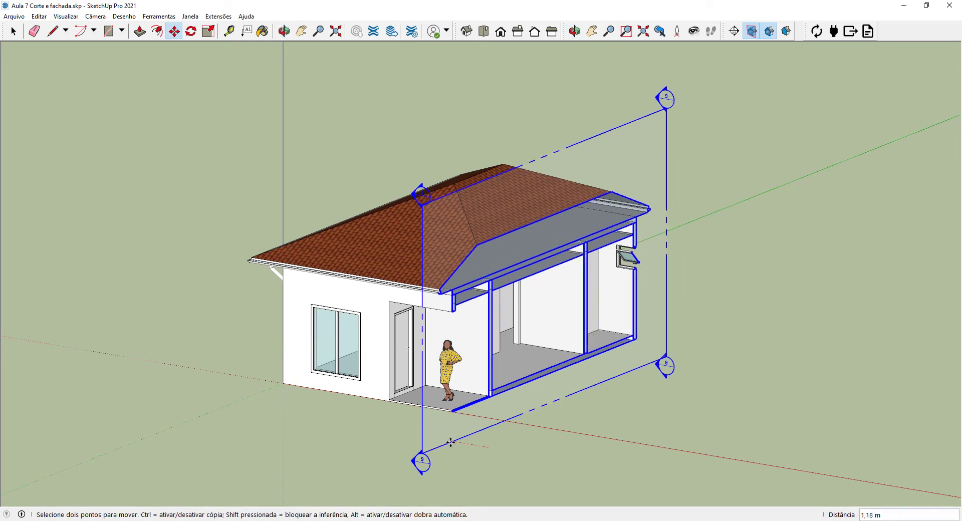
left_click(450, 444)
Step: Examine the cut walls, floor, ceiling and open window from close up, then the uncut opposite side of the house
middle_click_drag(619, 373, 563, 322)
scroll(618, 348, "up", 8)
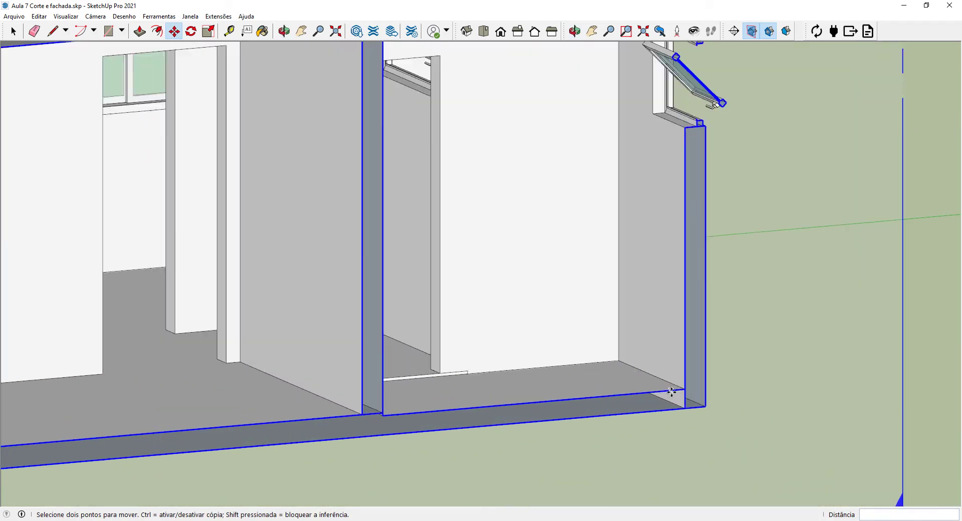
middle_click_drag(274, 413, 371, 326)
scroll(371, 326, "down", 2)
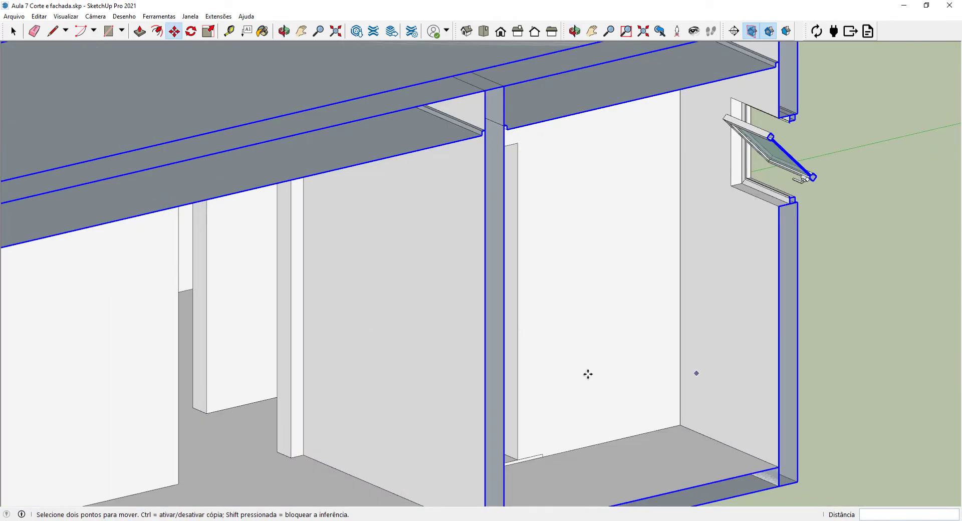
scroll(678, 264, "down", 3)
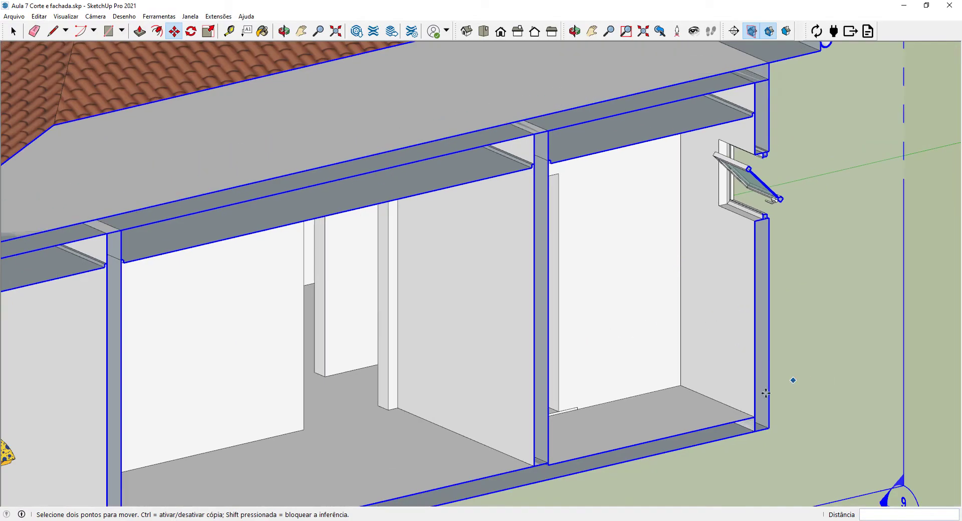
middle_click_drag(558, 318, 848, 287)
scroll(847, 285, "down", 1)
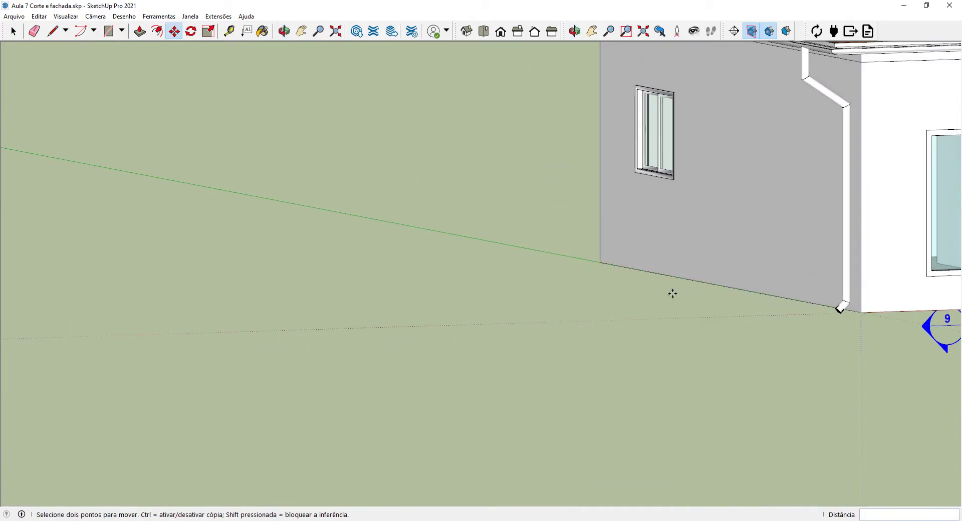
scroll(672, 294, "down", 3)
Step: Move the section plane about 3,27 m further into the house along the red axis, cutting through the front window
middle_click_drag(746, 303, 621, 384)
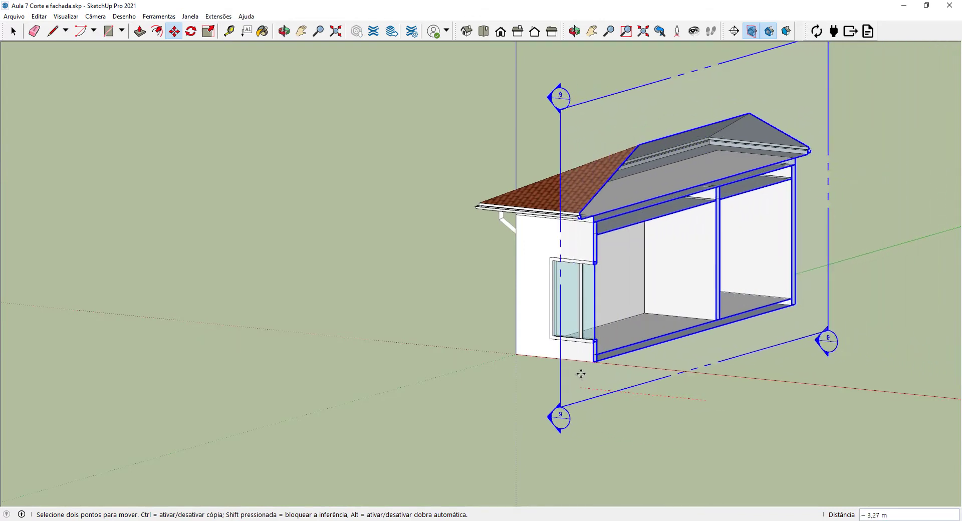
left_click(580, 372)
scroll(799, 291, "up", 3)
middle_click_drag(661, 302, 490, 324)
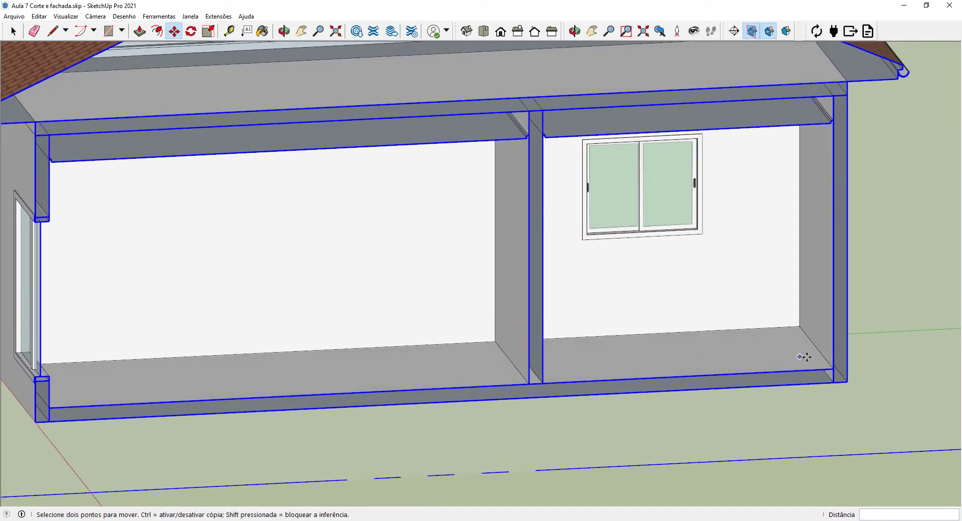
scroll(677, 366, "down", 5)
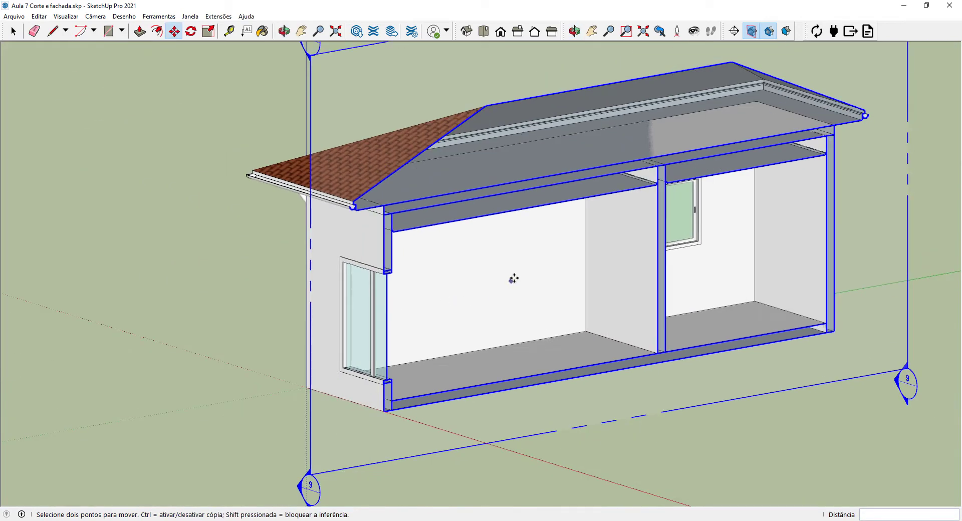
scroll(430, 233, "down", 3)
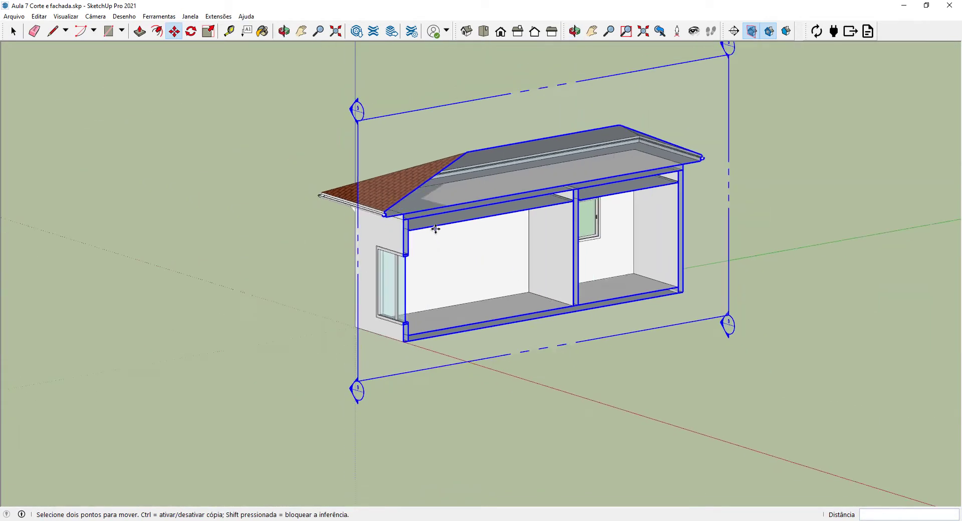
middle_click_drag(425, 218, 462, 408)
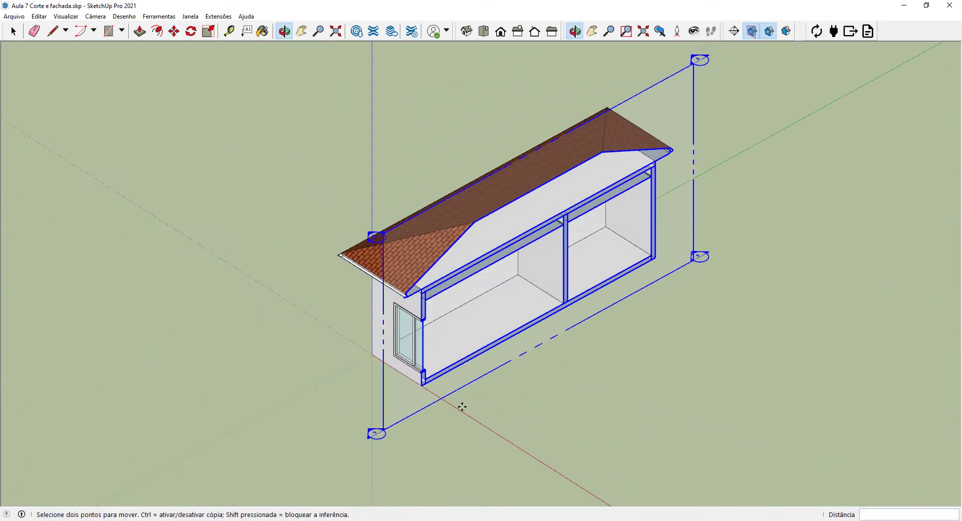
Step: Move the section plane about 6,34 m back along the red axis until it stands clear of the house, and leave the Move tool
left_click_drag(428, 399, 584, 457)
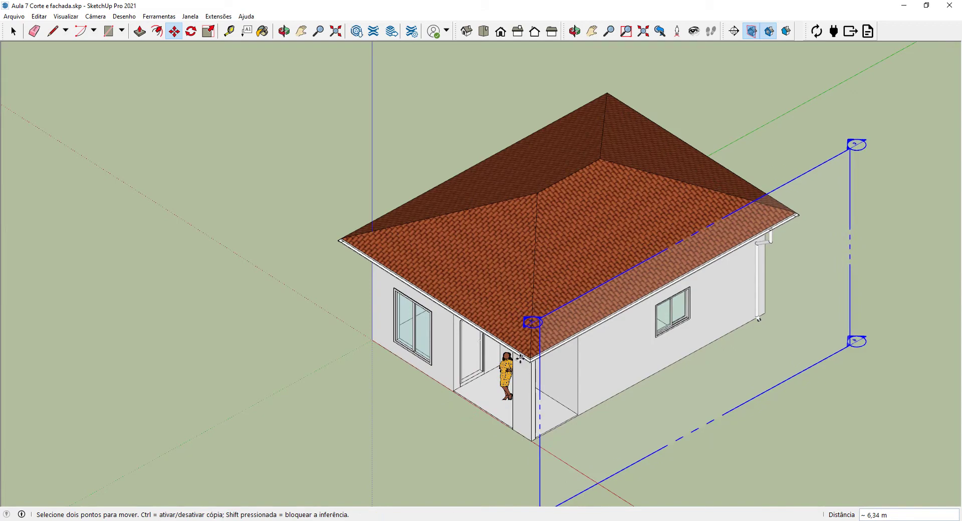
middle_click_drag(584, 457, 560, 297)
left_click(14, 31)
scroll(579, 263, "down", 3)
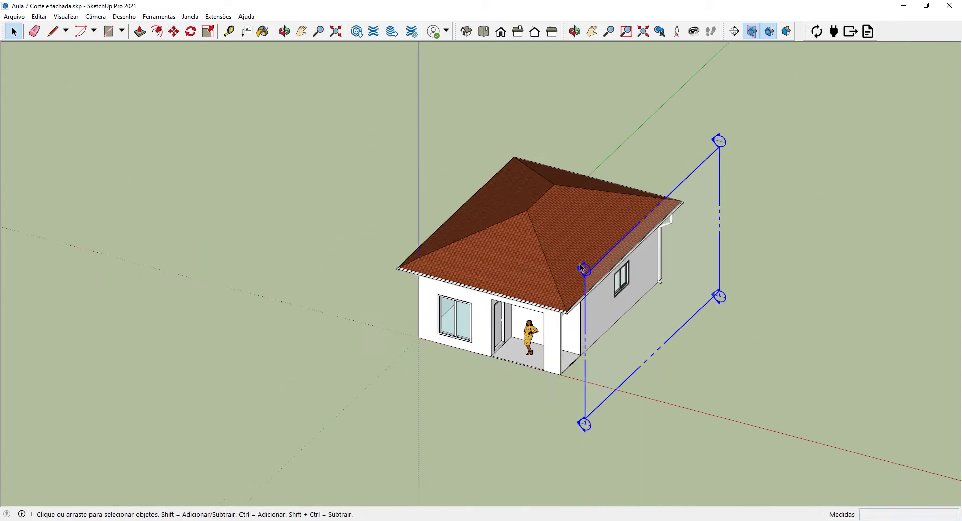
Step: Examine the uncut house and the section plane standing clear of it from above and from several sides
middle_click_drag(579, 263, 687, 340)
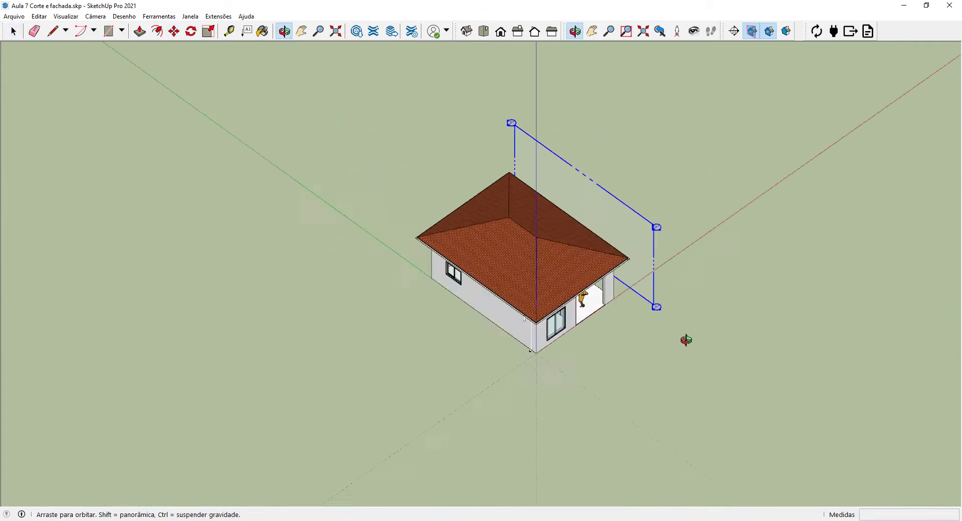
scroll(568, 203, "up", 3)
middle_click_drag(569, 202, 484, 319)
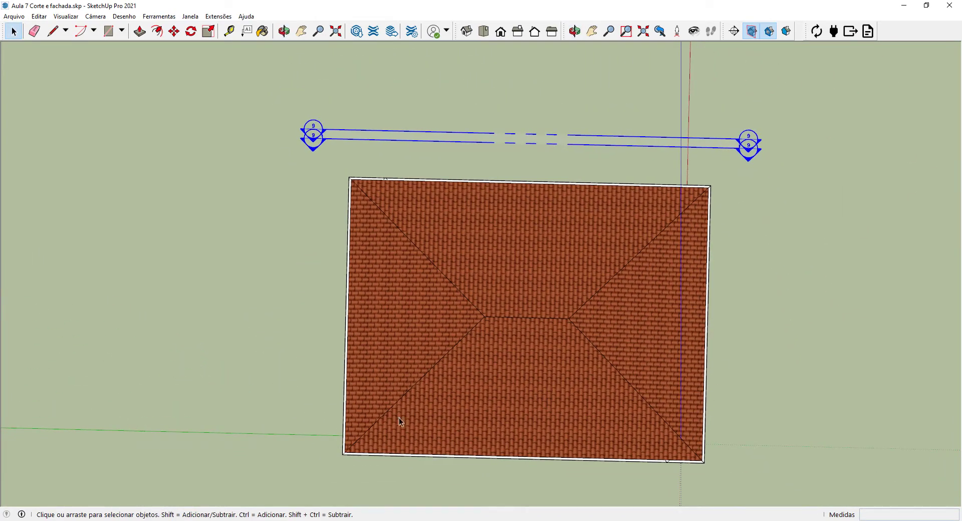
middle_click_drag(669, 244, 495, 341)
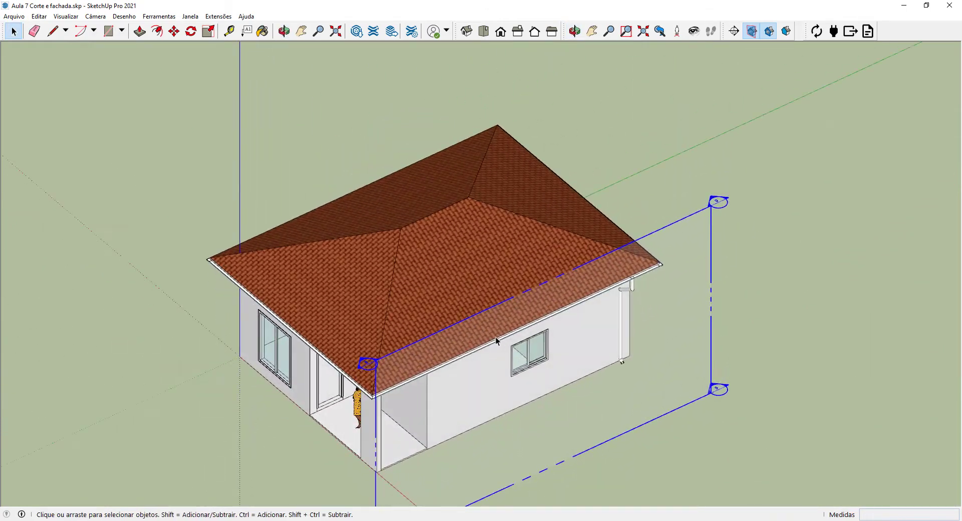
middle_click_drag(471, 401, 334, 366)
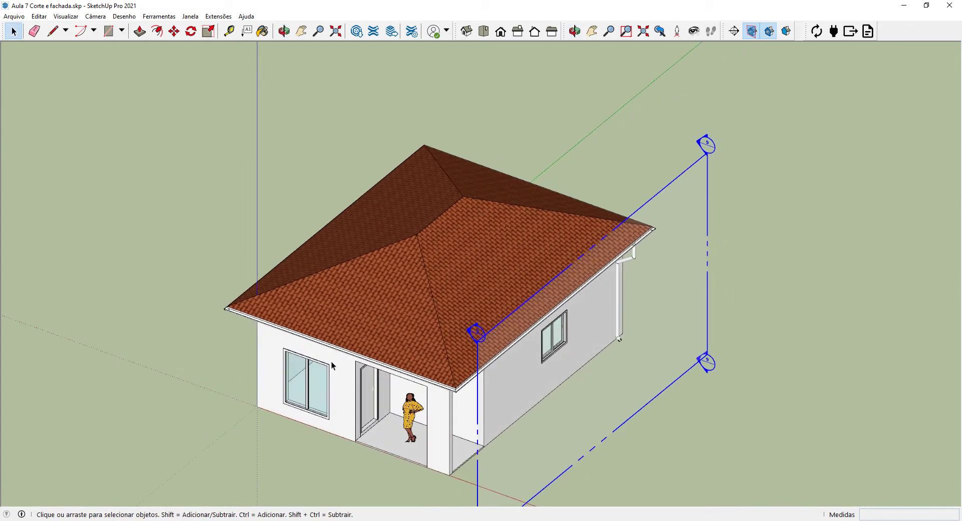
middle_click_drag(551, 178, 666, 392)
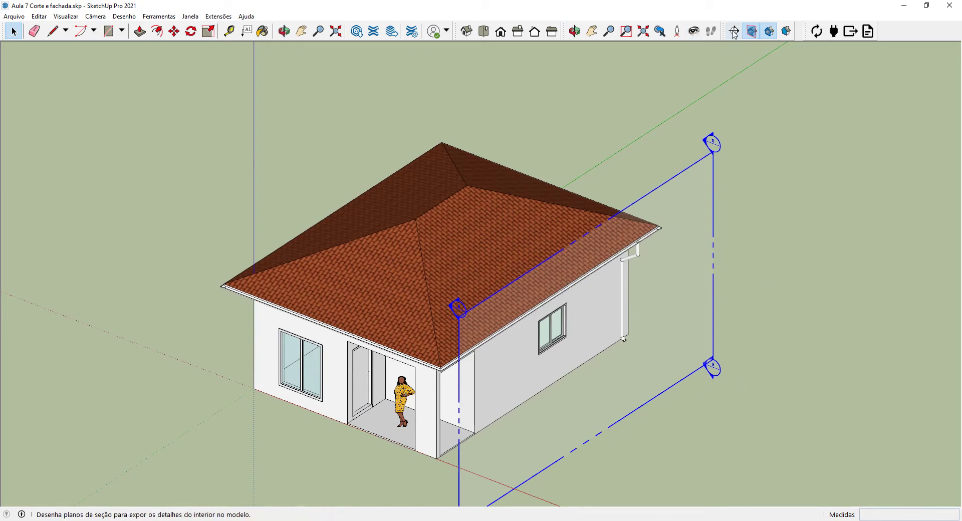
Step: Place a second vertical section plane on the front wall with the name Seção 10 and symbol 10, and leave the tool
middle_click_drag(431, 300, 436, 279)
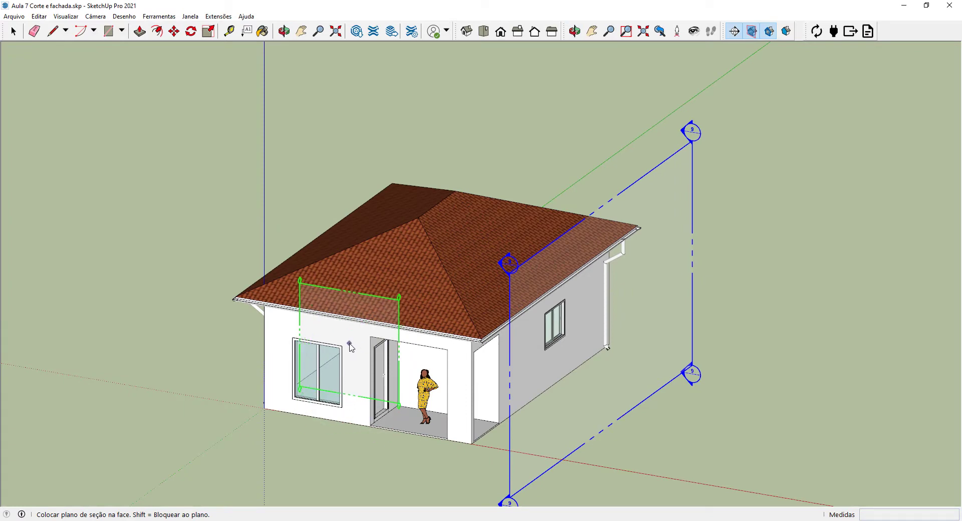
left_click(370, 352)
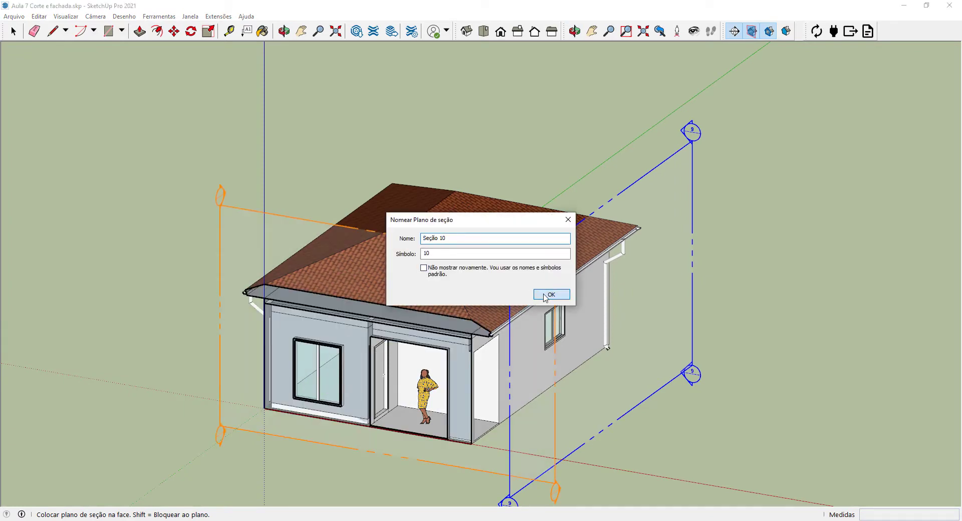
left_click(551, 295)
middle_click_drag(551, 295, 627, 465)
key("space")
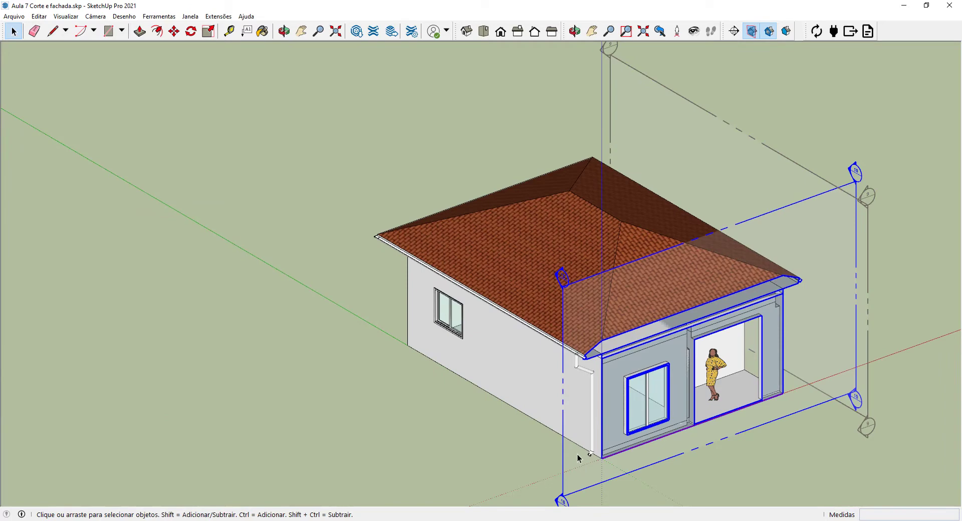
Step: Move the new section plane from the front wall into the house along the green axis, cutting both front rooms, and deselect it
key("m")
left_click(578, 453)
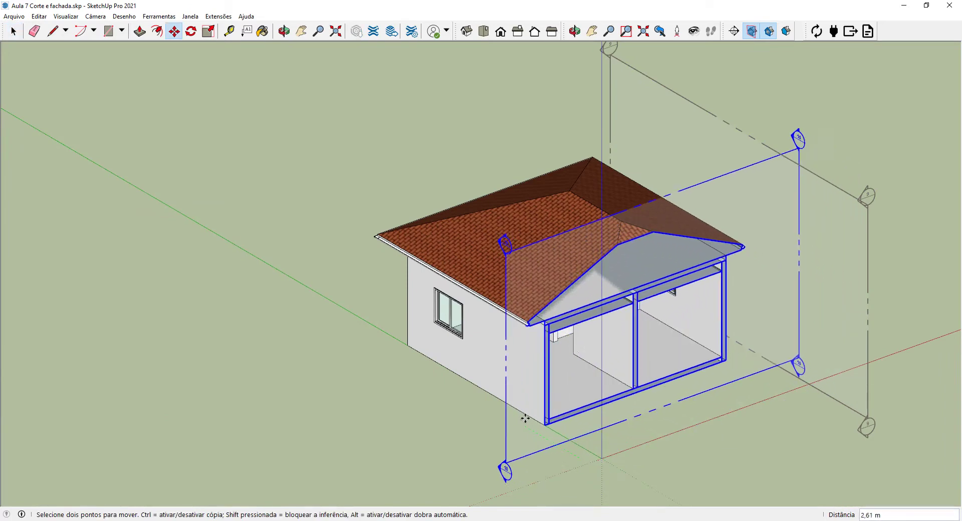
left_click(506, 413)
left_click(13, 31)
left_click(240, 299)
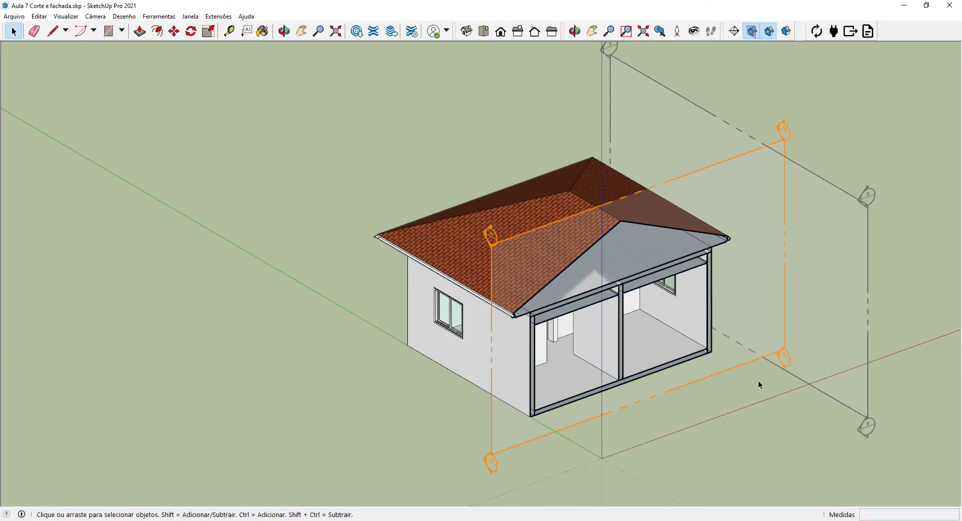
Step: Examine the cut through the roof, walls and rooms from the front and from both sides of the house
middle_click_drag(759, 381, 660, 281)
scroll(469, 194, "up", 2)
scroll(469, 195, "up", 1)
scroll(453, 252, "down", 3)
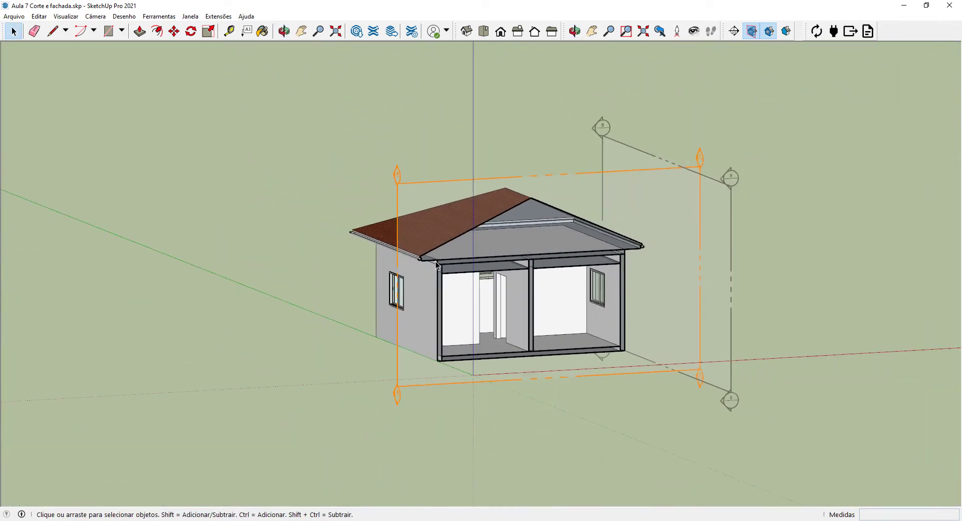
middle_click_drag(685, 232, 632, 316)
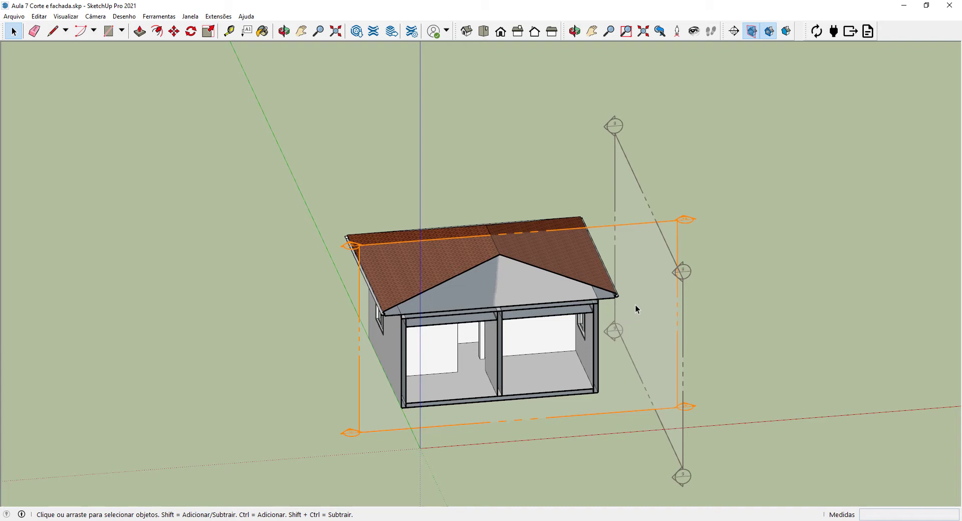
middle_click_drag(640, 380, 549, 396)
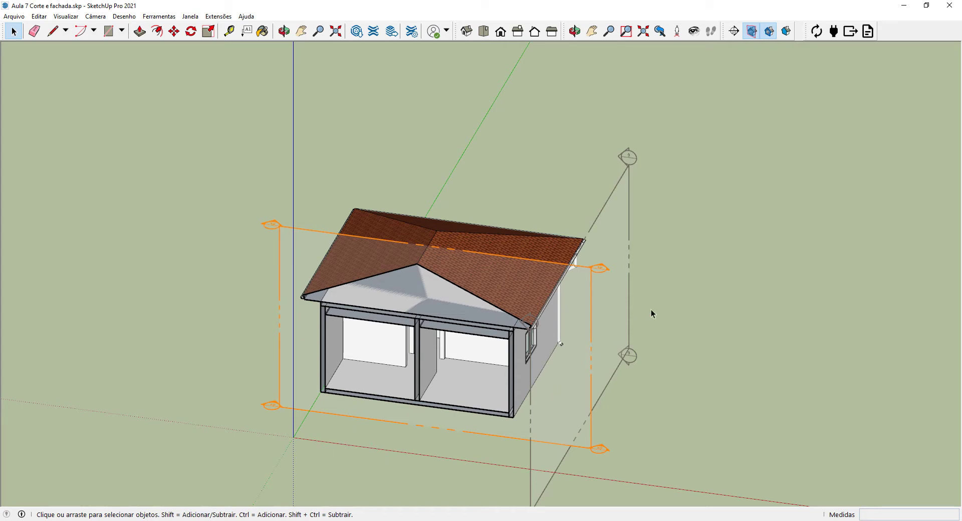
middle_click_drag(650, 311, 571, 316)
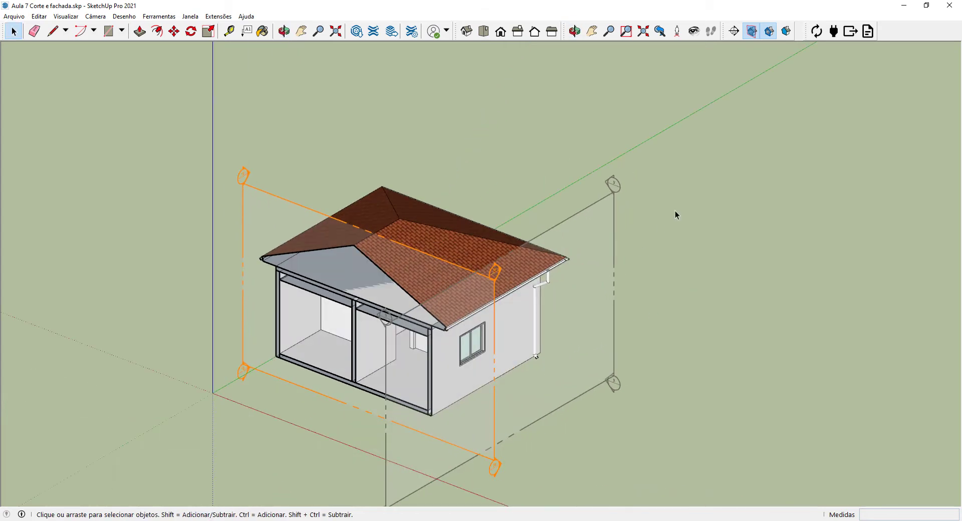
middle_click_drag(675, 211, 696, 241)
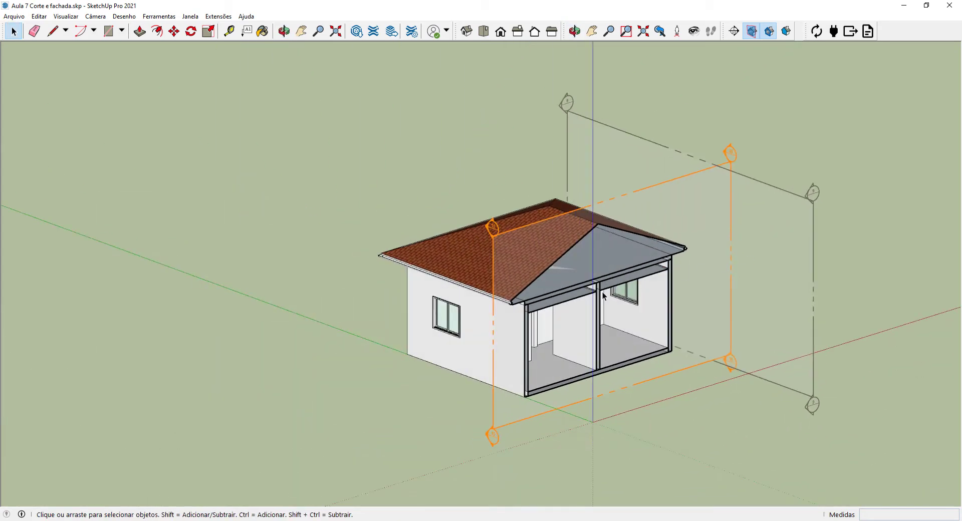
Step: Select section plane 10 and inspect its symbol with the number and viewing-direction arrow up close
middle_click_drag(607, 288, 566, 143)
scroll(566, 143, "up", 3)
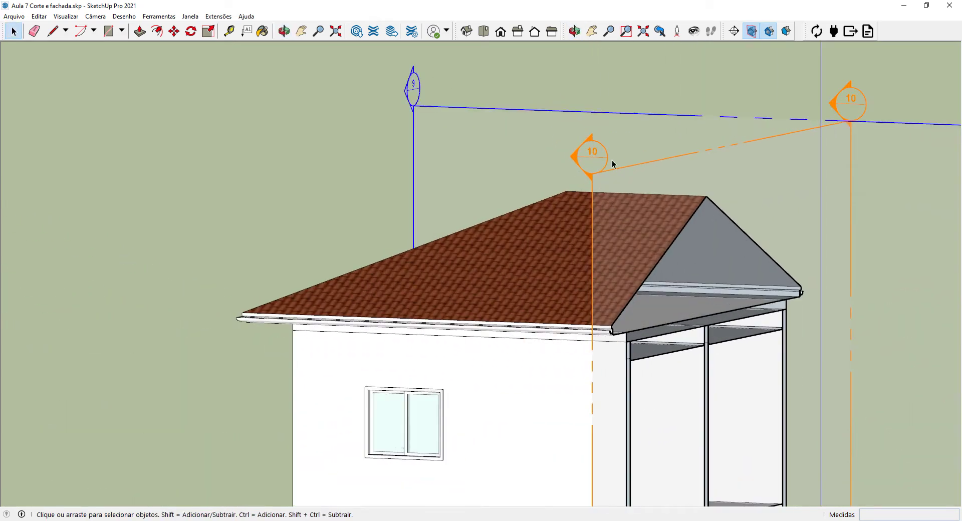
left_click(597, 166)
scroll(596, 165, "up", 1)
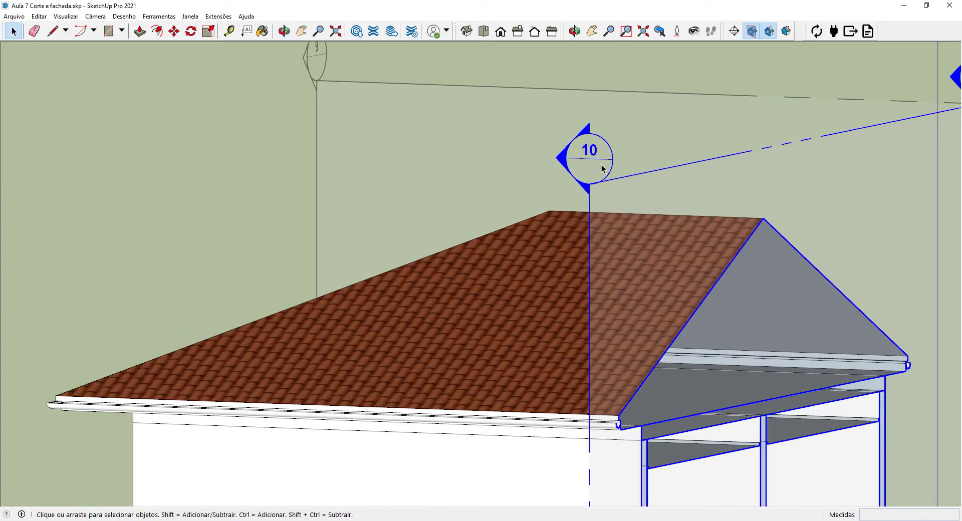
scroll(603, 168, "up", 3)
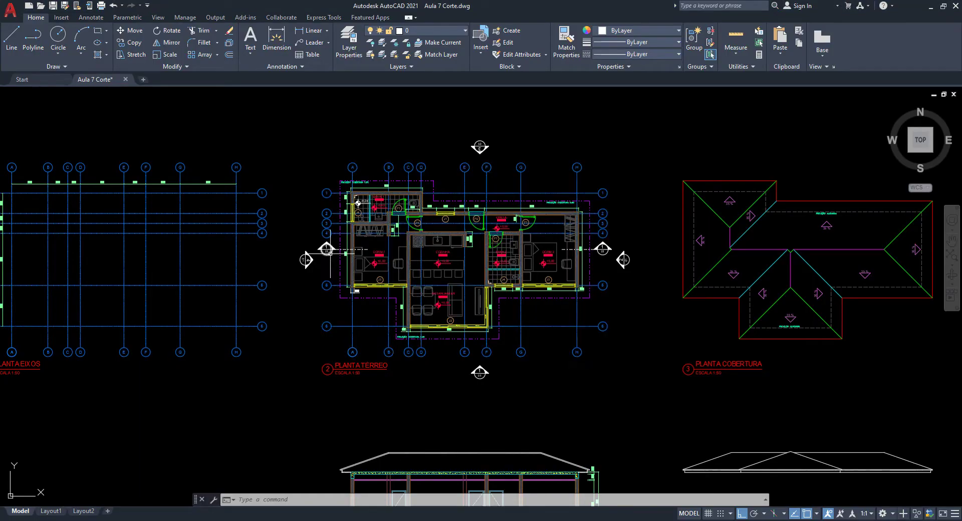
Step: Examine section marker 1/01 beside DORM.1 on the AutoCAD ground floor plan, and return to the SketchUp model
scroll(321, 248, "up", 6)
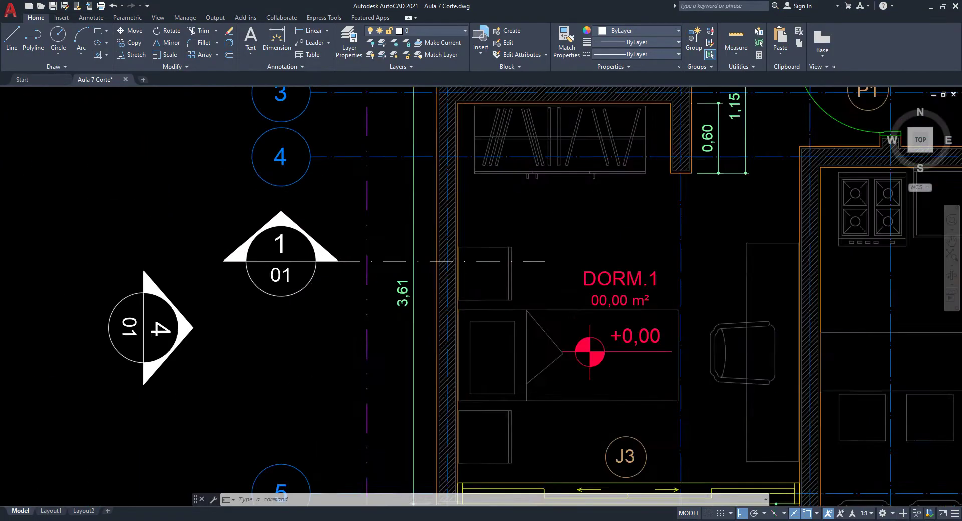
scroll(348, 247, "up", 3)
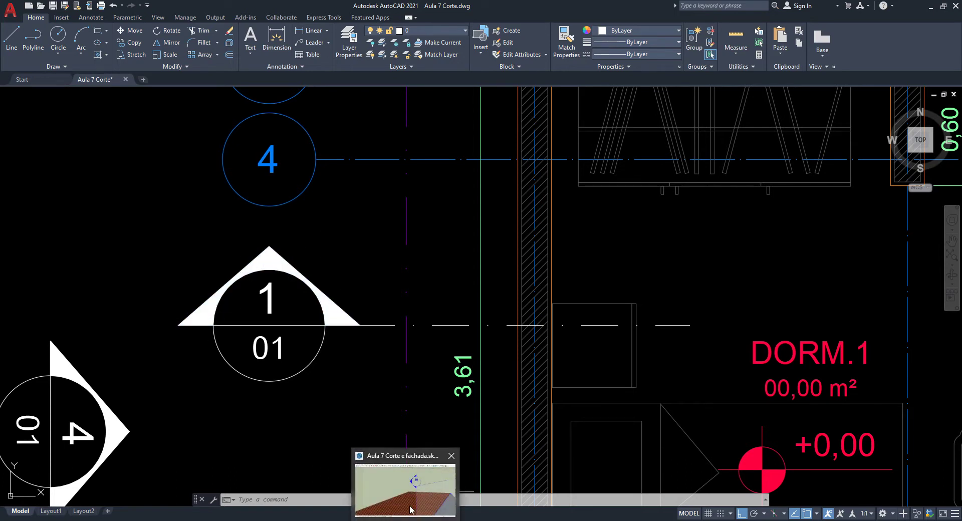
left_click(411, 509)
Step: Compare the arrow direction on section plane 10's symbols with the part of the house it leaves in view
scroll(416, 209, "down", 6)
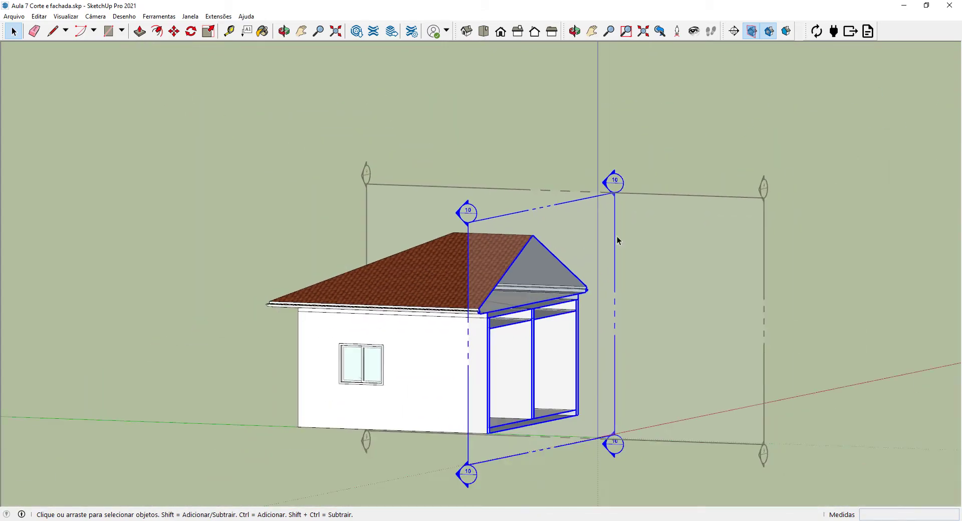
mouse_move(618, 238)
middle_mouse_down()
mouse_move(573, 258)
mouse_move(603, 264)
middle_mouse_up()
scroll(448, 256, "up", 8)
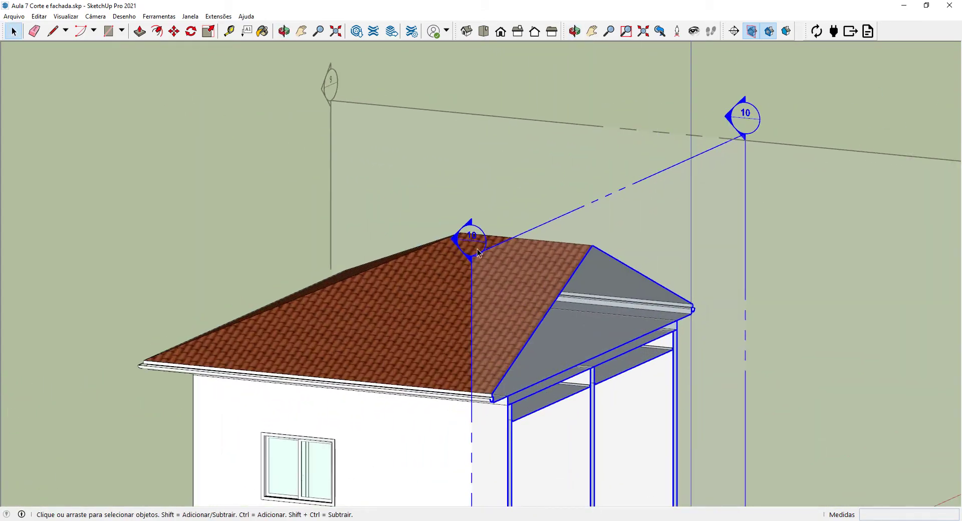
scroll(448, 257, "down", 6)
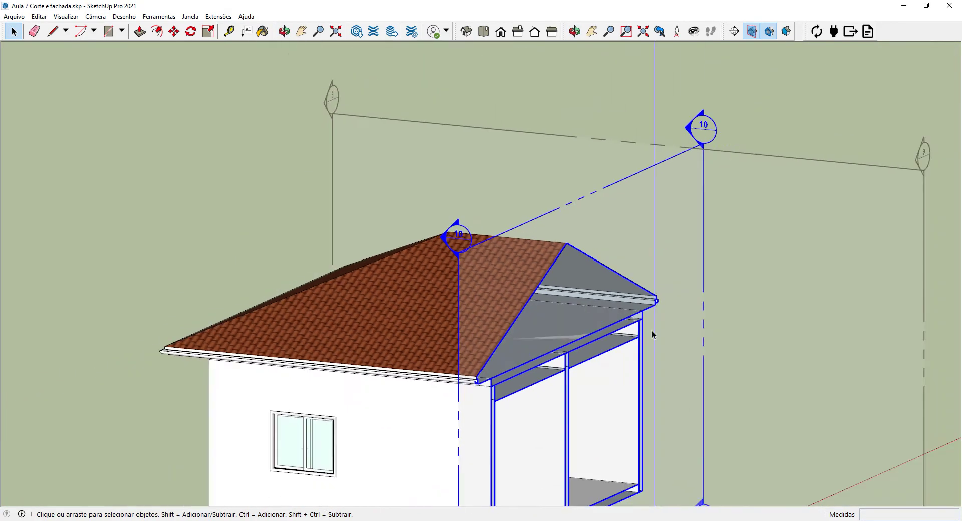
middle_click_drag(653, 333, 502, 332)
scroll(489, 218, "down", 2)
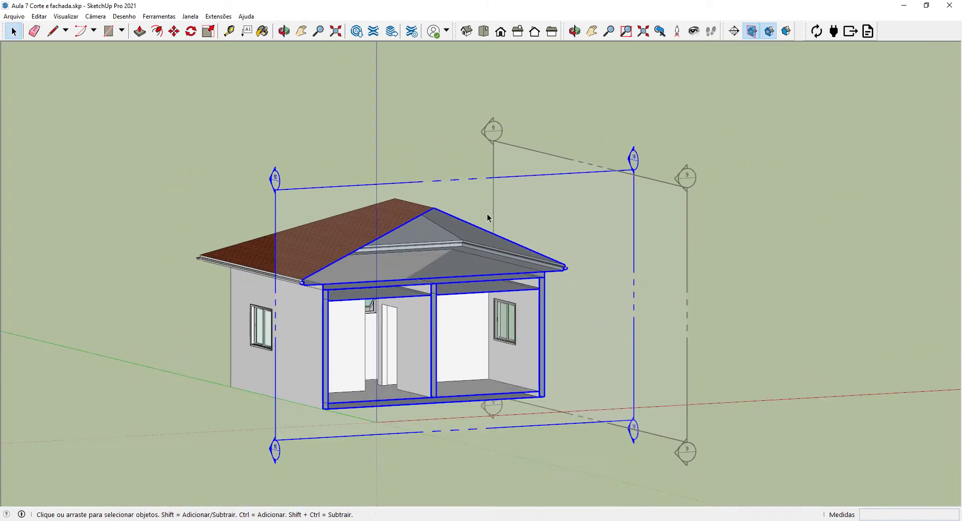
scroll(365, 326, "up", 2)
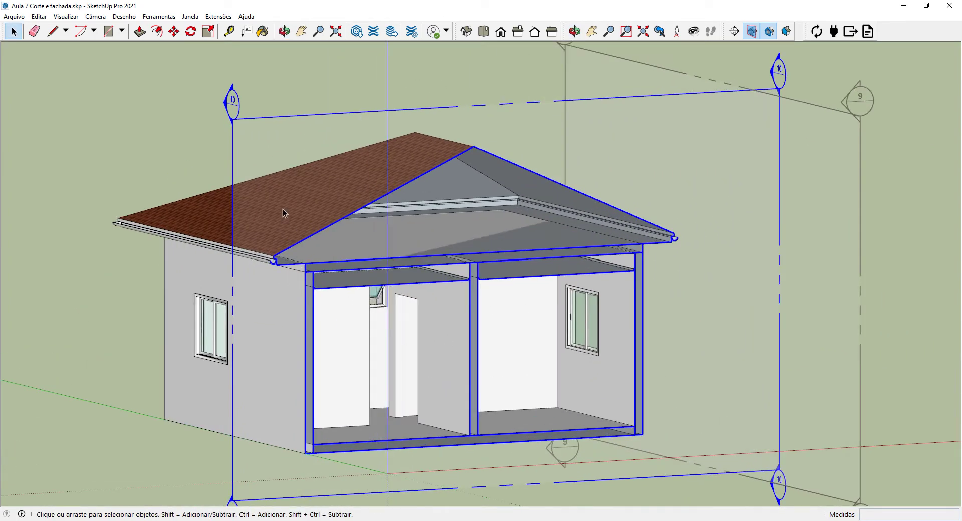
middle_click_drag(282, 210, 379, 173)
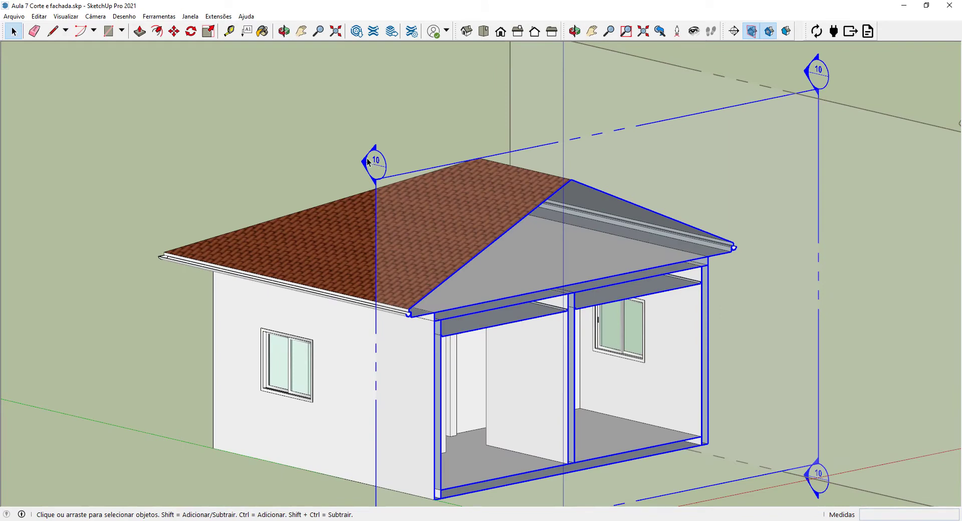
Step: Invert section plane 10's viewing direction and check its arrows and the cut house from the opposite side
right_click(372, 164)
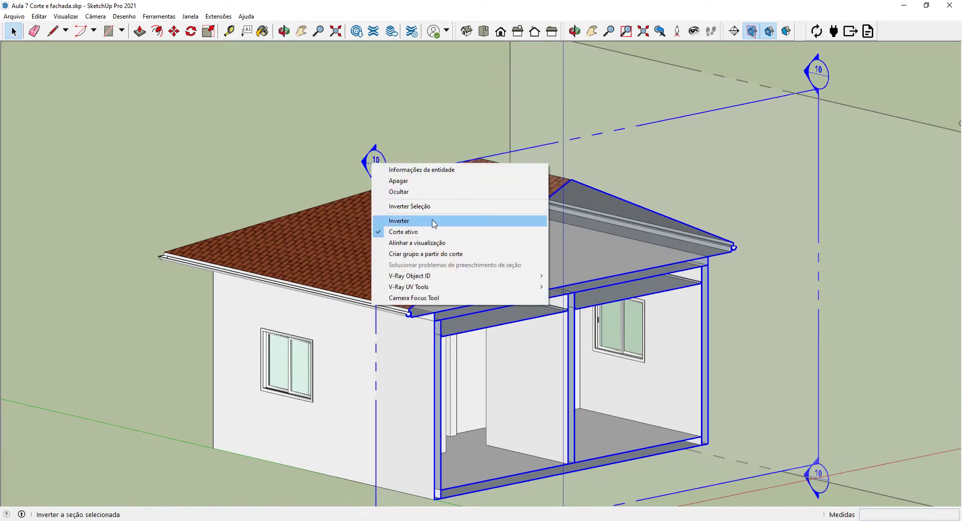
left_click(401, 221)
scroll(374, 165, "up", 2)
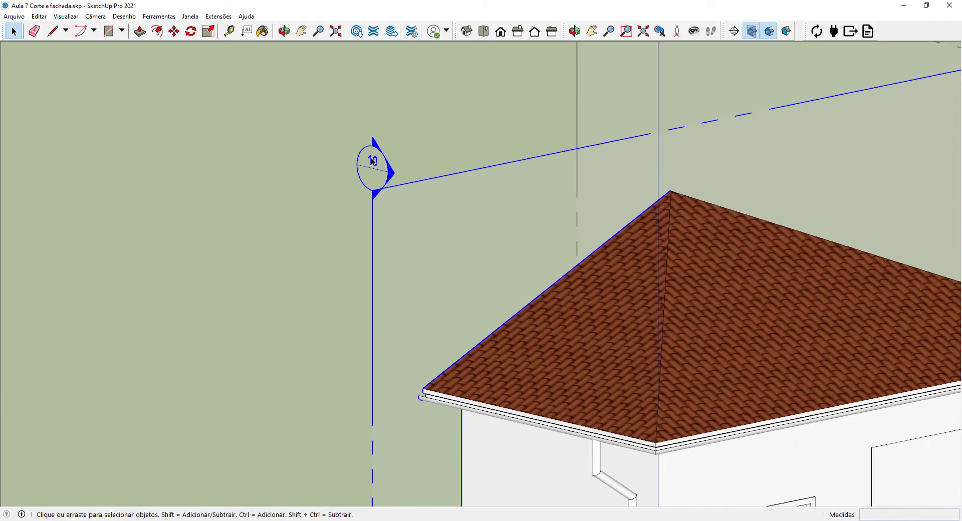
scroll(365, 242, "down", 2)
middle_click_drag(365, 242, 480, 289)
scroll(456, 394, "up", 1)
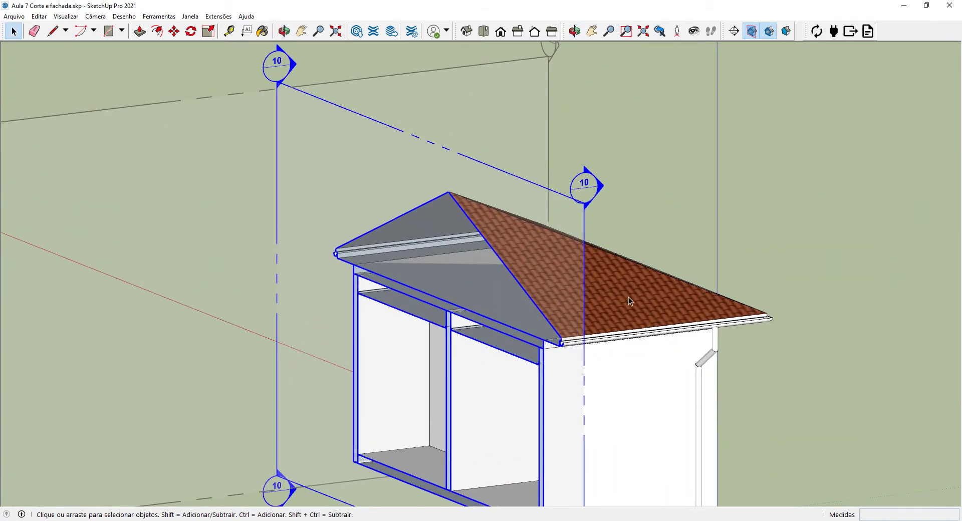
scroll(655, 323, "up", 1)
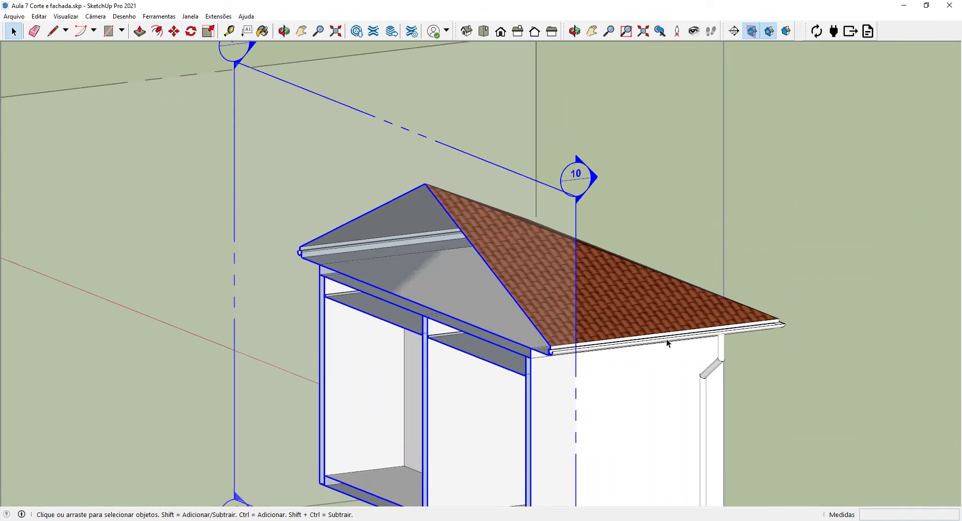
scroll(615, 378, "down", 1)
Step: Switch to AutoCAD and examine section marker 1/01 and the walls and doors around DORM.1, BANH 1 and COZINHA
left_click(414, 520)
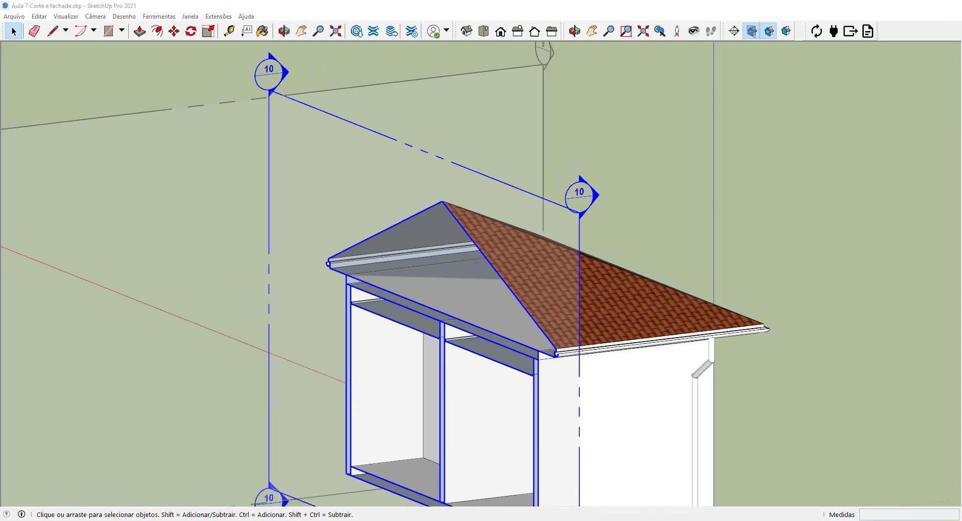
scroll(563, 285, "down", 5)
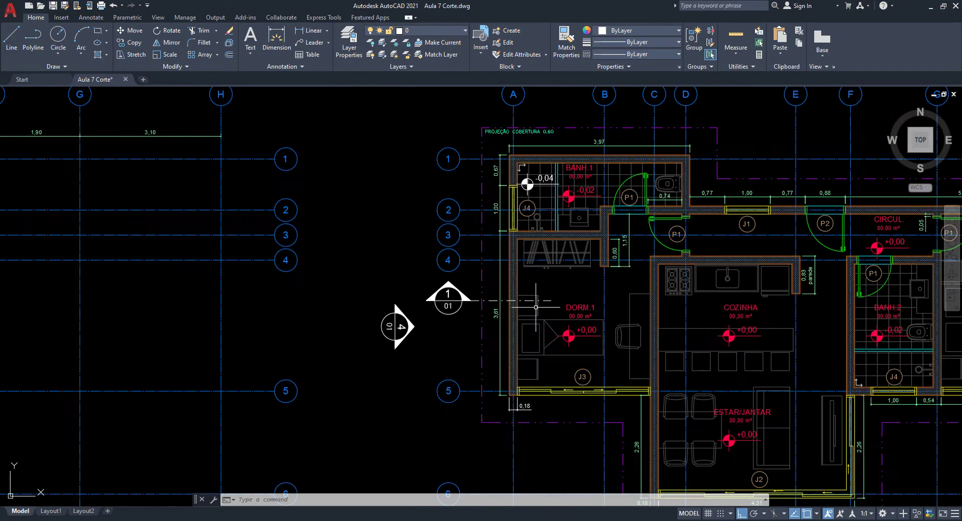
scroll(365, 256, "up", 5)
middle_click_drag(365, 256, 359, 354)
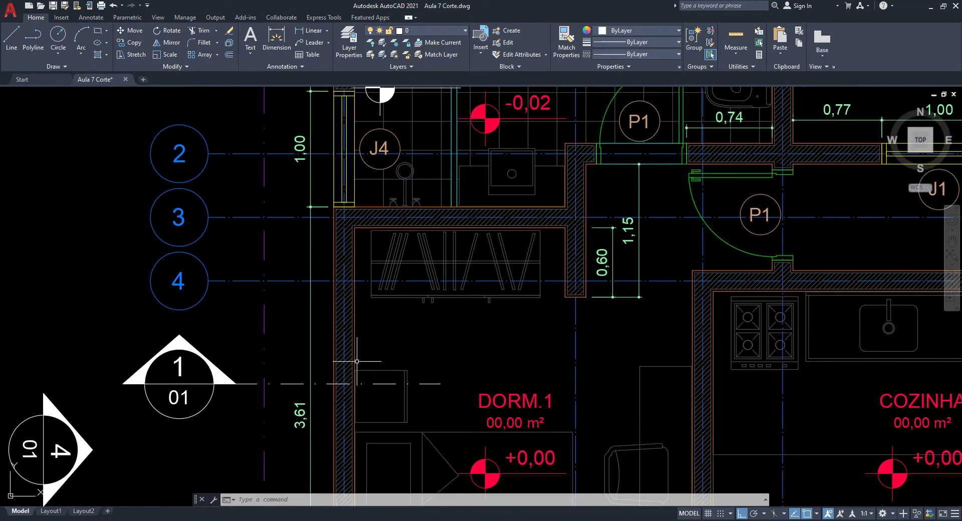
middle_click_drag(541, 212, 498, 253)
middle_click_drag(531, 352, 495, 337)
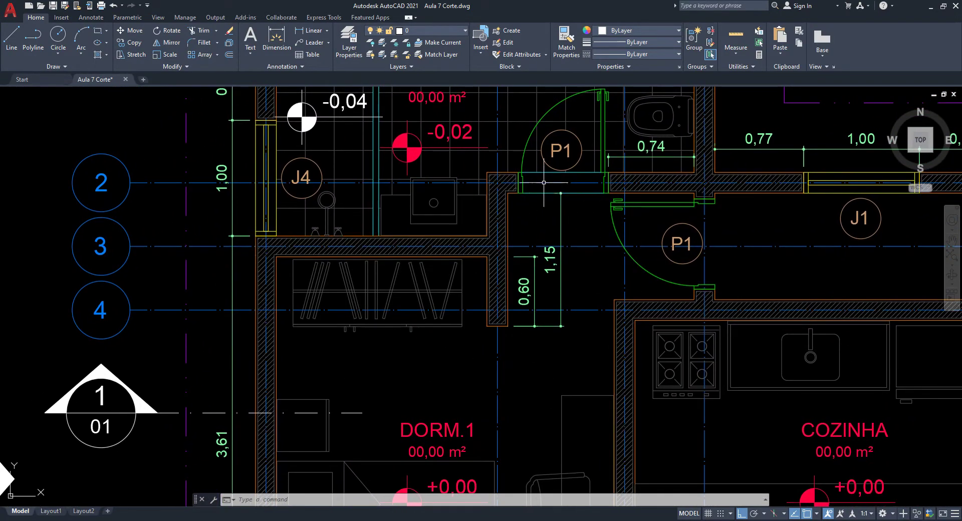
scroll(558, 240, "down", 2)
scroll(380, 271, "up", 2)
scroll(587, 340, "down", 2)
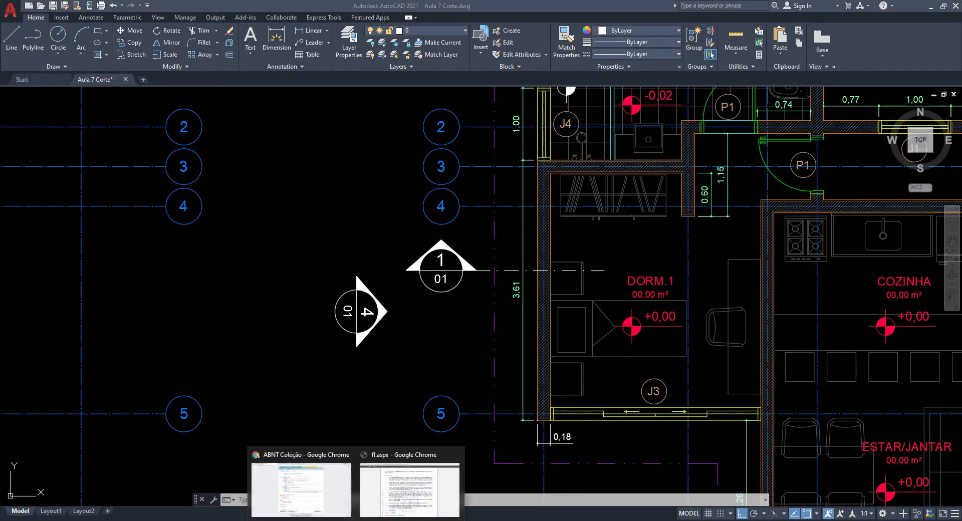
Step: Switch to the ABNT NBR 6492:2021 document in Chrome and examine the section marker in Figura A.19 under A.4.7 Indicação de cortes
left_click(436, 487)
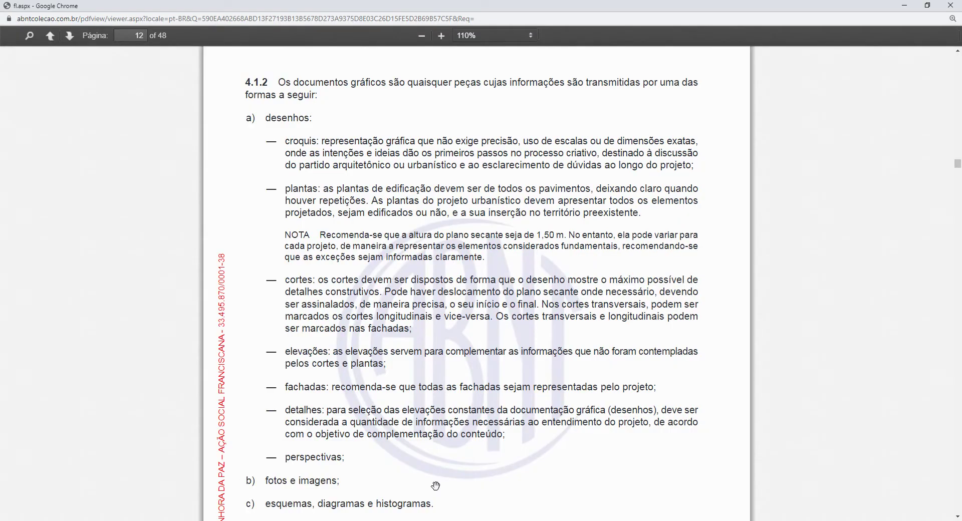
scroll(561, 399, "down", 12)
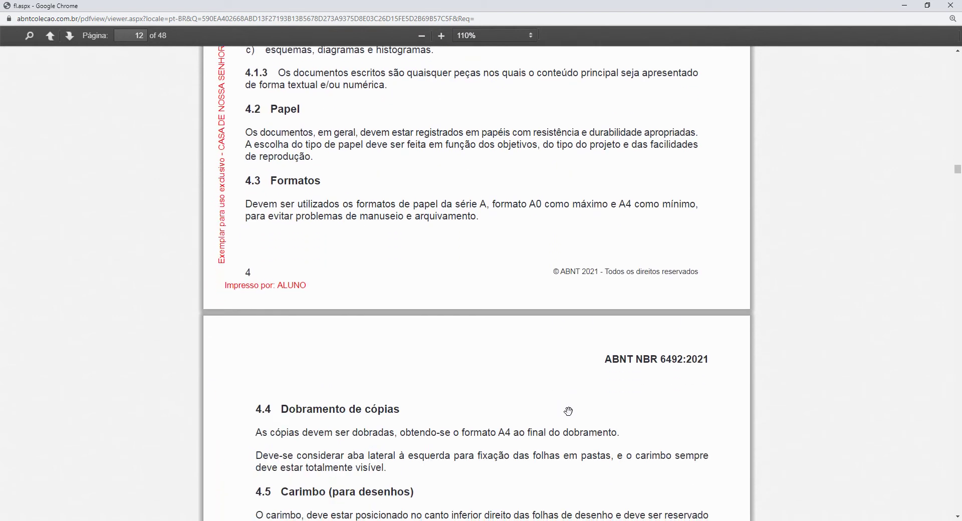
left_click_drag(957, 173, 946, 396)
scroll(751, 309, "down", 9)
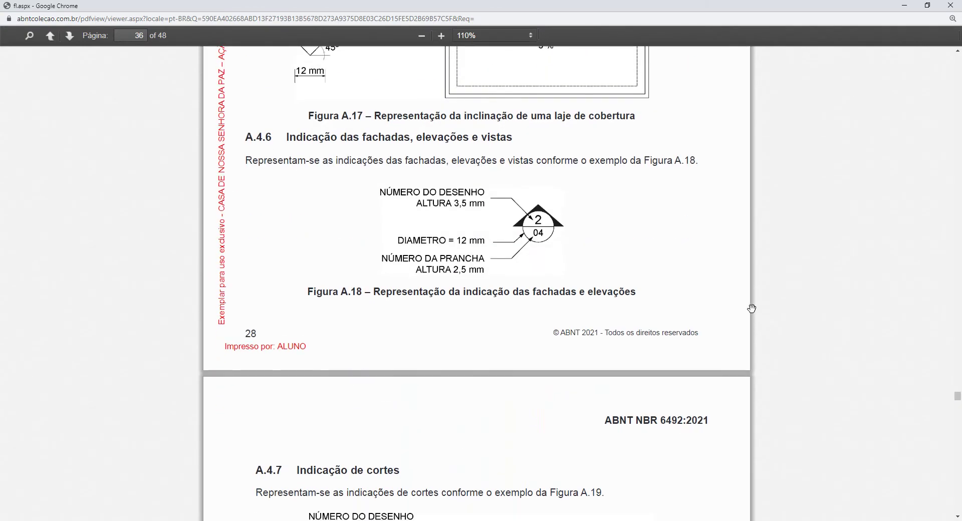
scroll(721, 332, "up", 3)
scroll(611, 325, "up", 5, "ctrl")
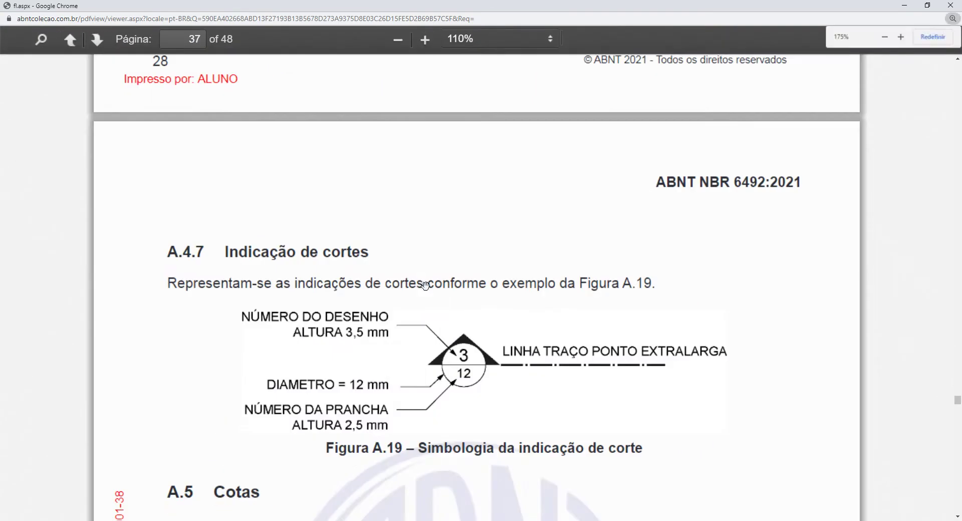
scroll(522, 345, "down", 2)
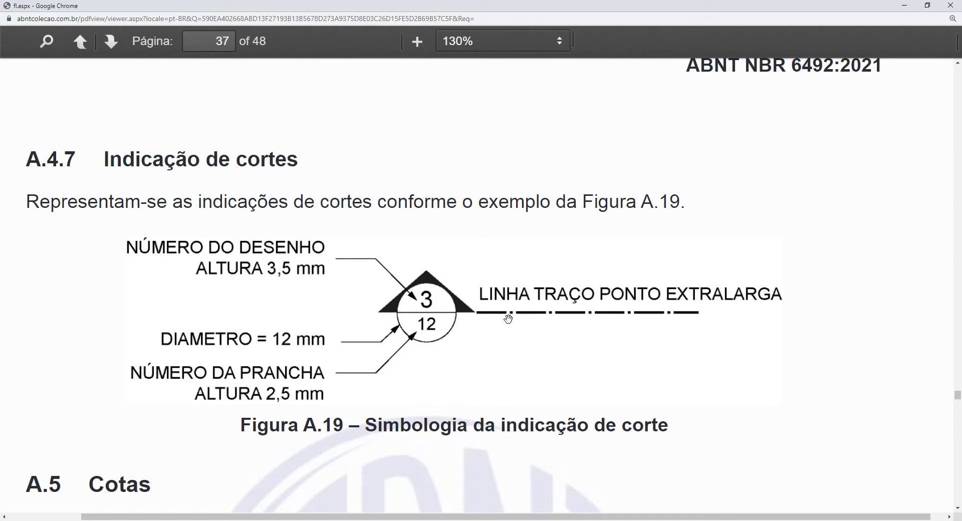
Step: Go back through Annex A to Figura A.1 – Grupos de linhas and examine the extralarga, larga and estreita line widths
key("ctrl+minus")
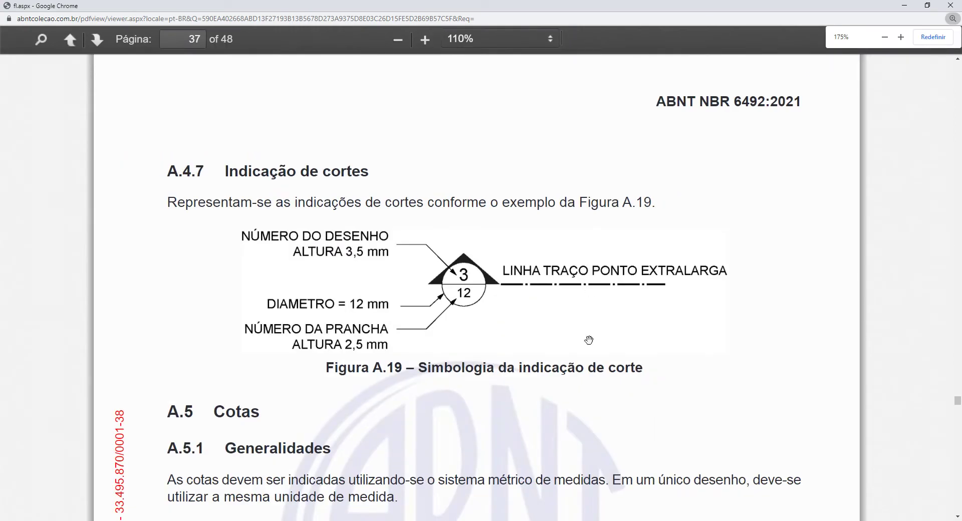
scroll(606, 346, "up", 15)
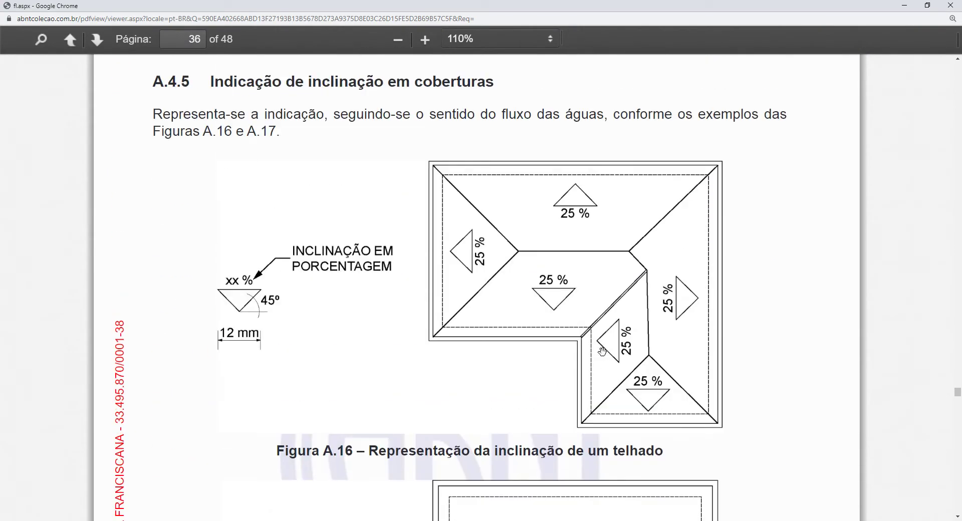
scroll(603, 351, "up", 10)
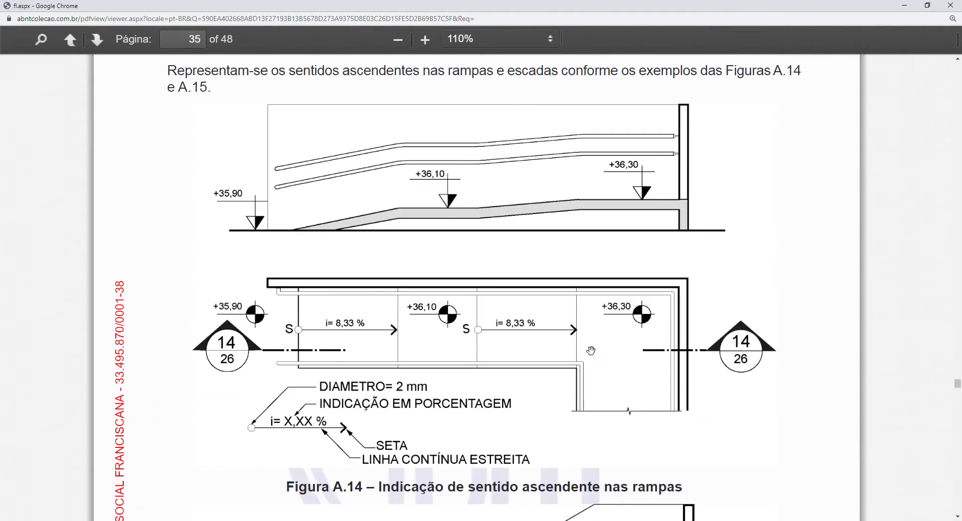
key("ctrl+minus")
scroll(591, 351, "up", 15)
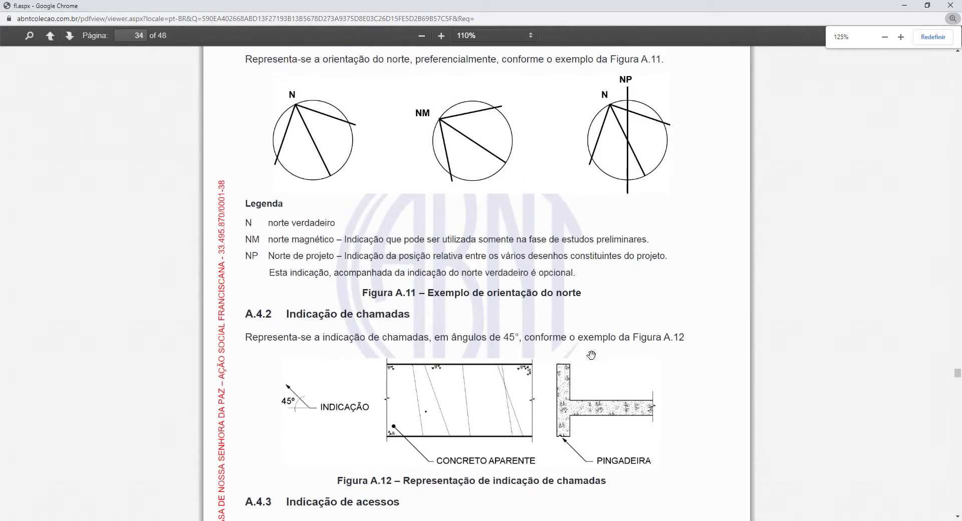
scroll(577, 351, "up", 18)
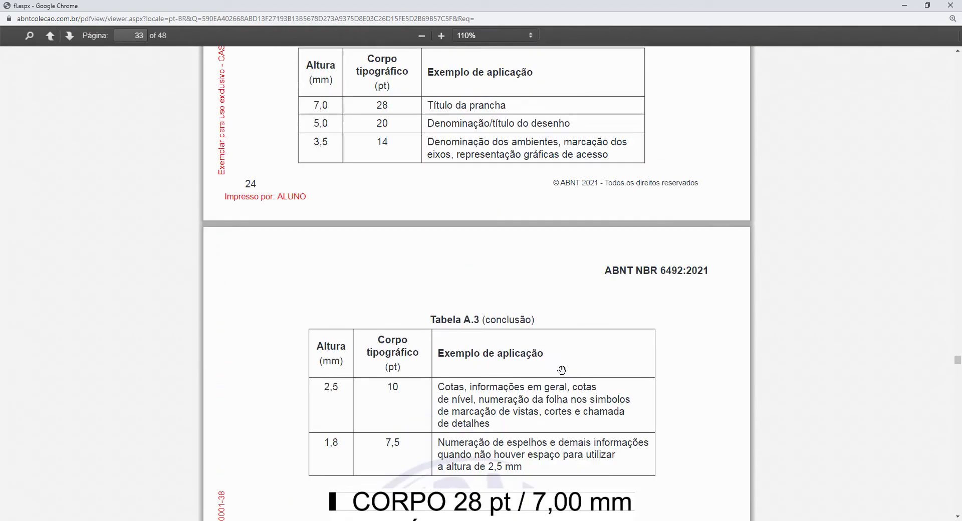
scroll(555, 336, "up", 18)
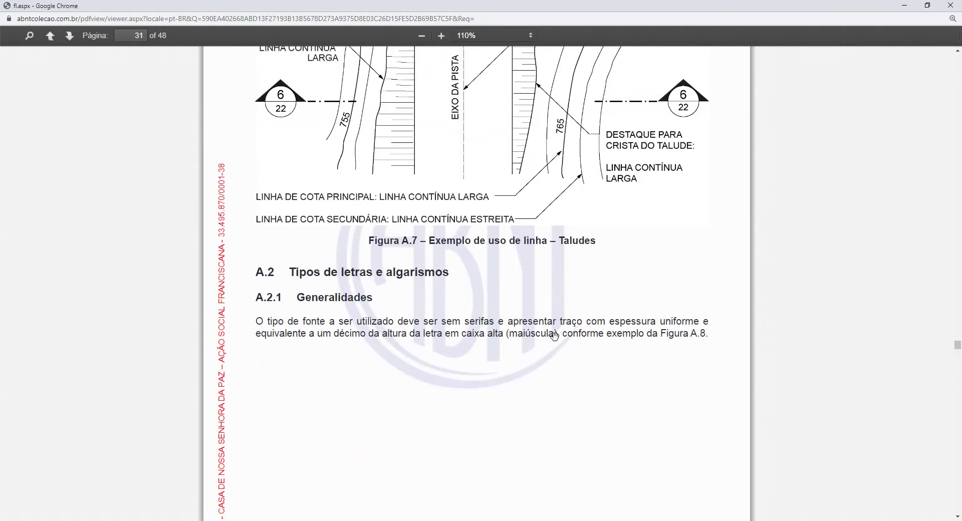
scroll(554, 336, "up", 18)
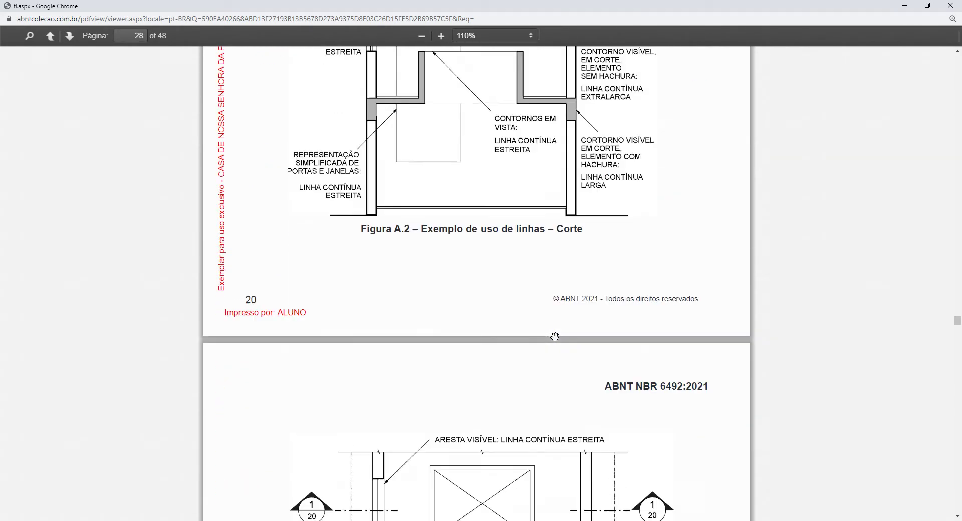
scroll(555, 336, "up", 5)
scroll(521, 330, "down", 3)
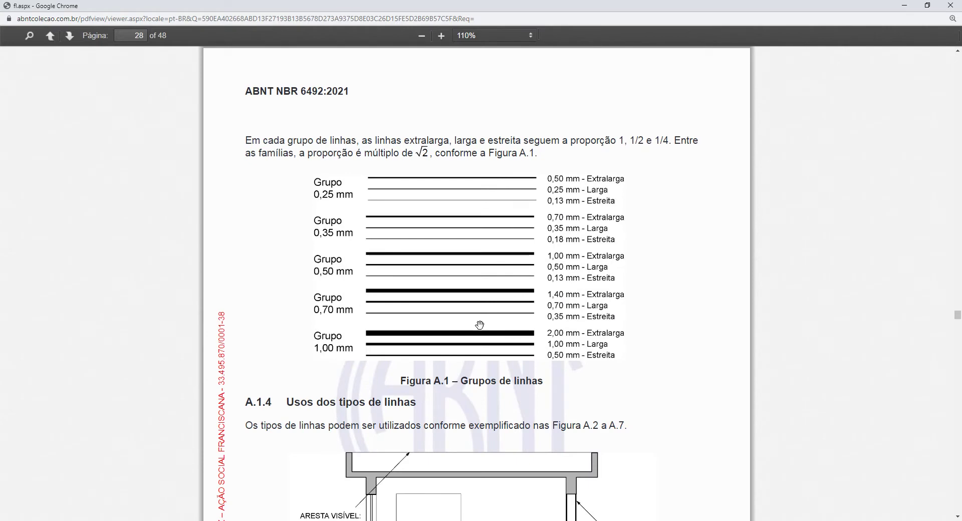
scroll(481, 323, "up", 1, "ctrl")
scroll(537, 214, "down", 2)
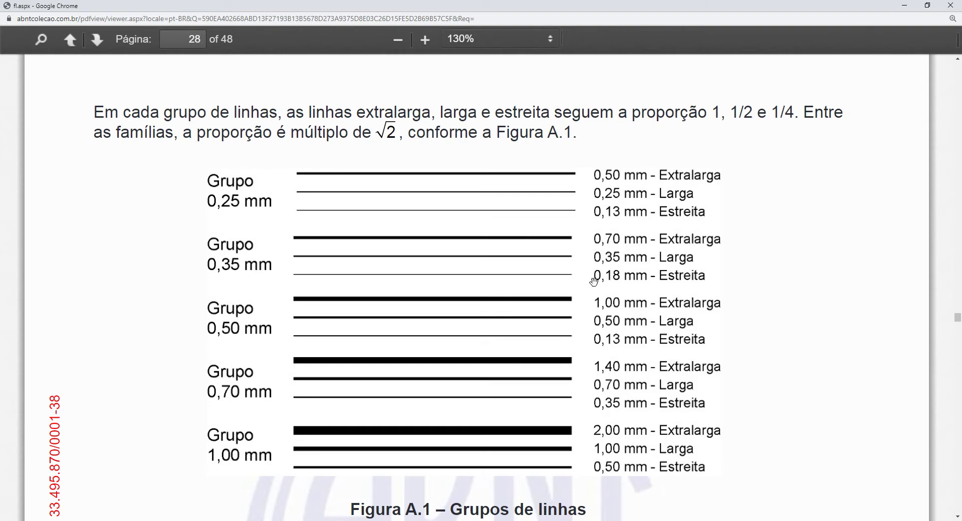
Step: Examine the section markers and their dash-dot line ends on the upper floor plan in Figura A.3 of the standard
key("ctrl+minus")
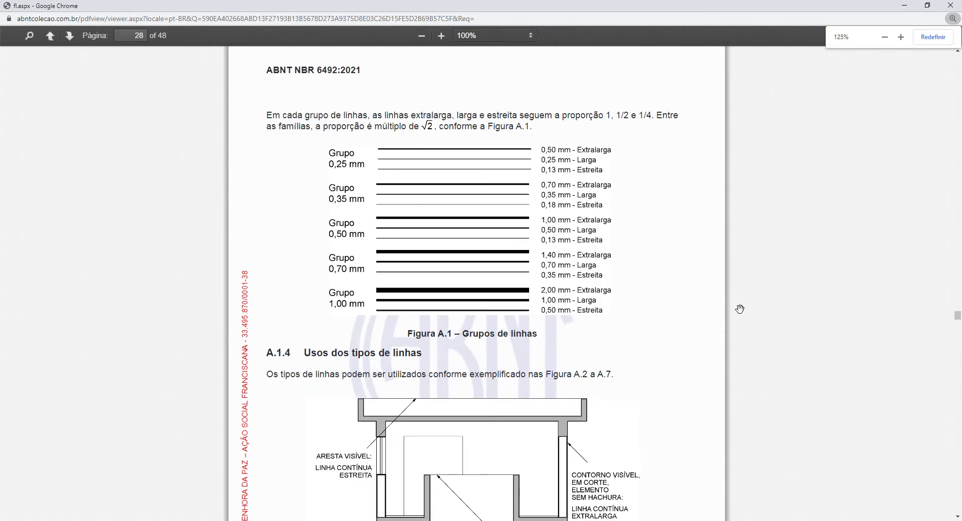
key("ctrl+minus")
left_click_drag(958, 316, 957, 323)
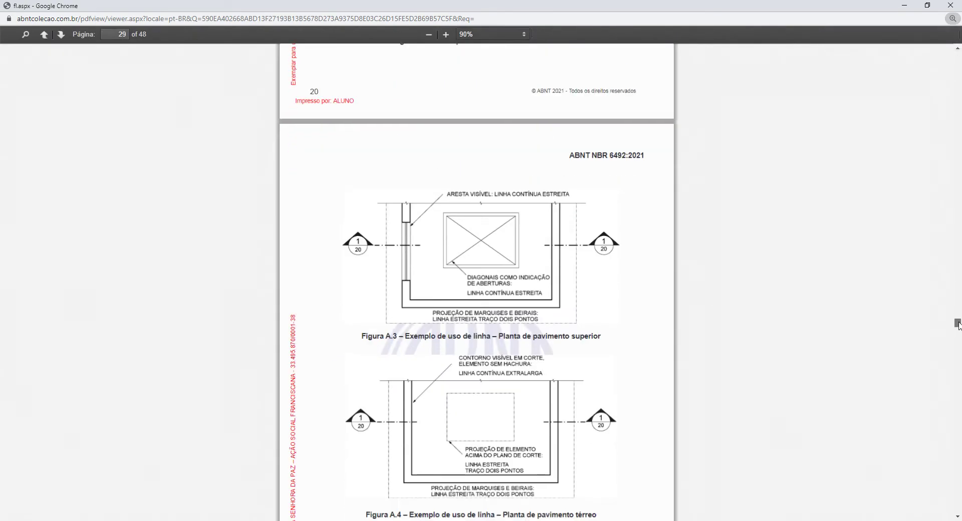
key("ctrl+plus")
key("ctrl+plus")
key("ctrl+plus")
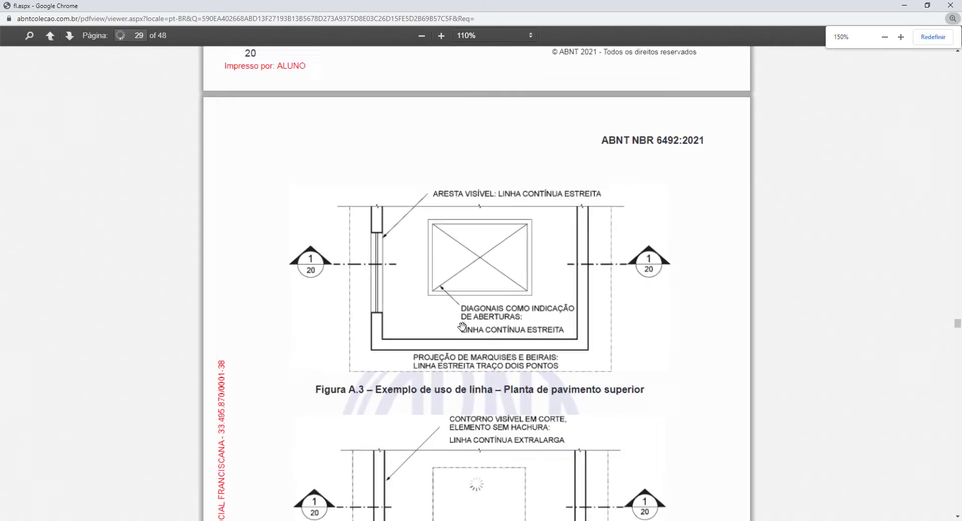
scroll(547, 259, "down", 1, "ctrl")
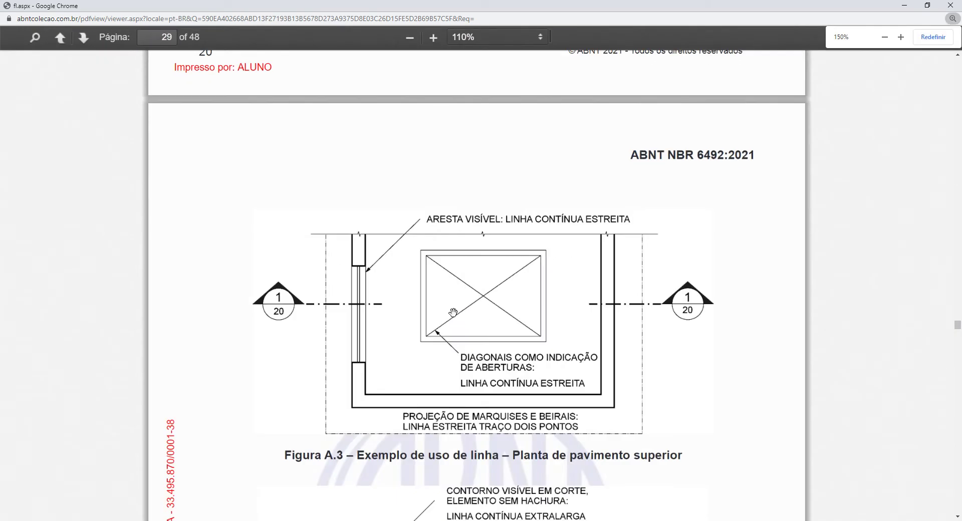
scroll(458, 312, "up", 1, "ctrl")
scroll(526, 241, "down", 1)
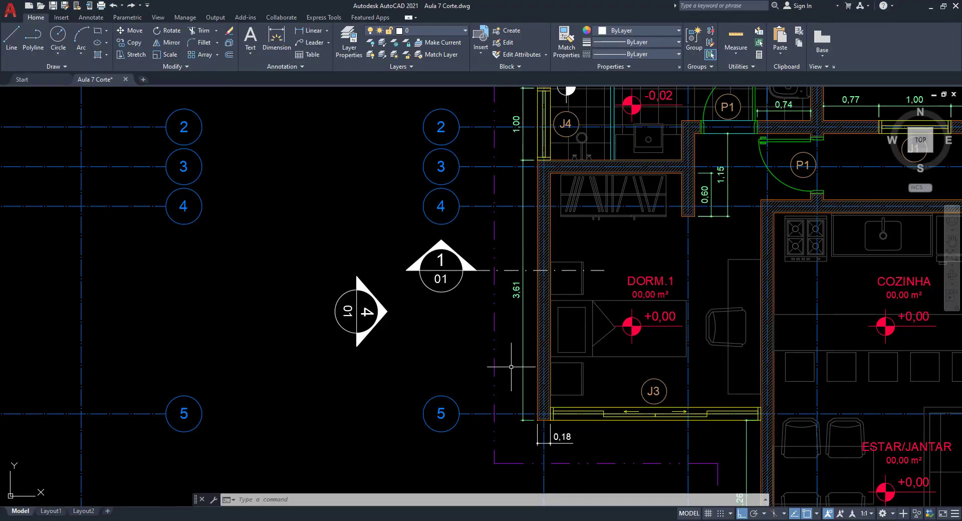
Step: Compare the 1/01 section markers beside DORM.1 and DORM.2 at opposite ends of the AutoCAD floor plan
scroll(640, 329, "down", 2)
middle_click_drag(639, 328, 448, 306)
scroll(234, 299, "up", 3)
scroll(404, 292, "up", 3)
scroll(235, 318, "down", 2)
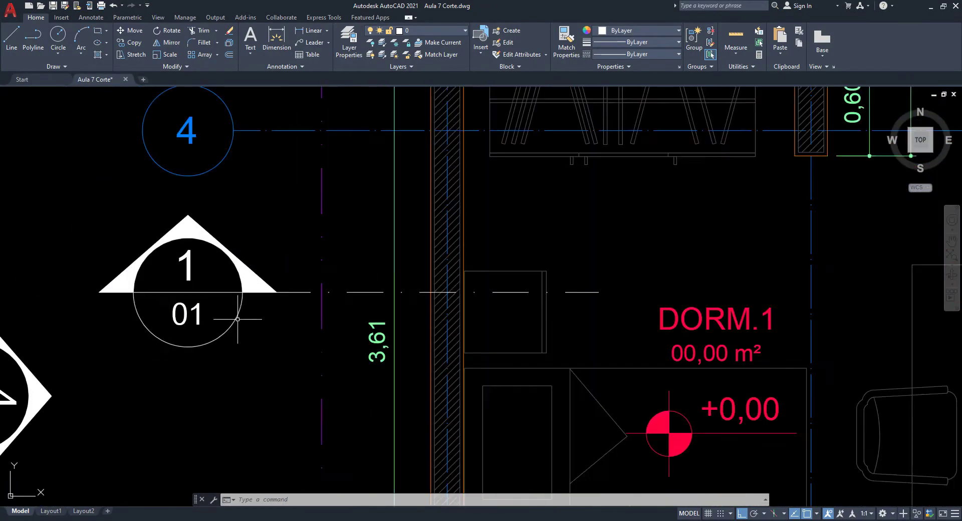
scroll(197, 271, "down", 4)
middle_click_drag(776, 300, 259, 311)
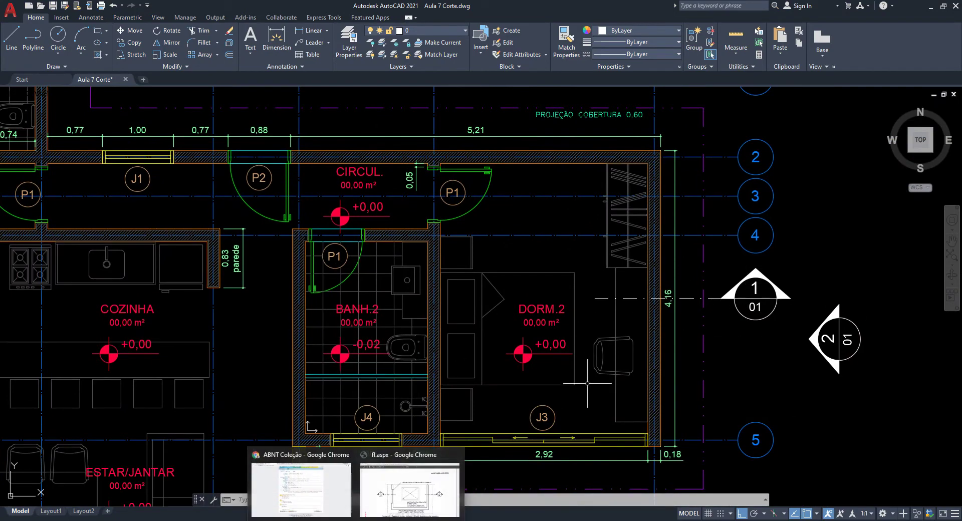
Step: Inspect where the 1/01 section line ends inside DORM.1, and return to Figura A.3 in the standard for comparison
middle_click_drag(467, 413, 747, 408)
scroll(75, 331, "up", 4)
middle_click_drag(511, 307, 433, 337)
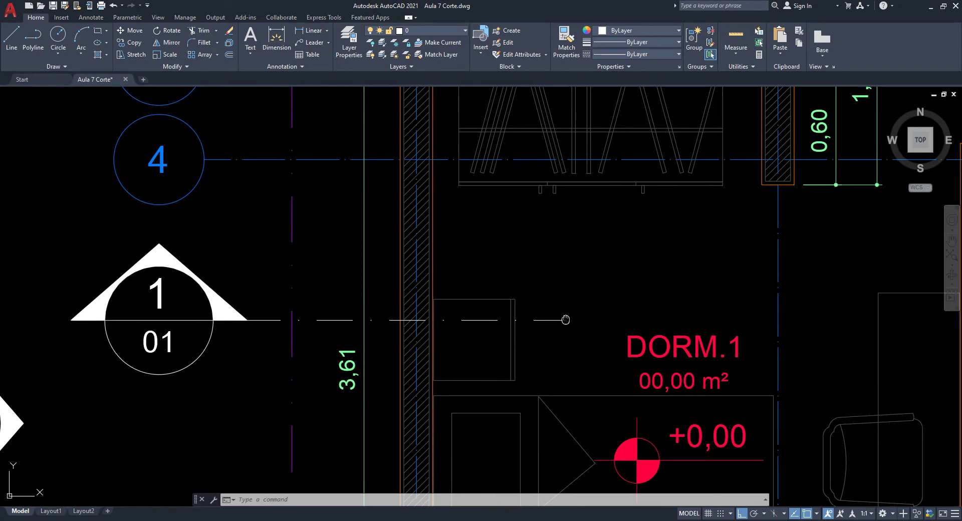
middle_click_drag(565, 319, 498, 330)
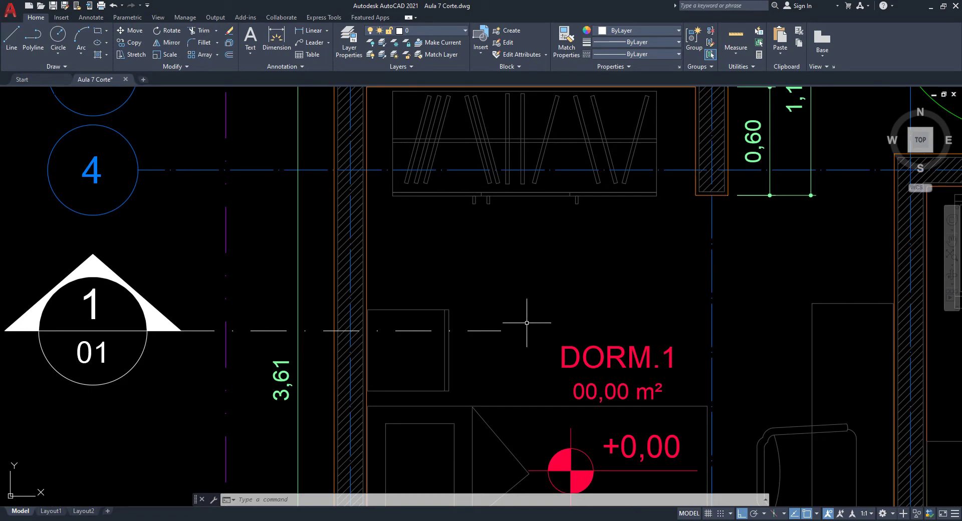
scroll(526, 323, "down", 2)
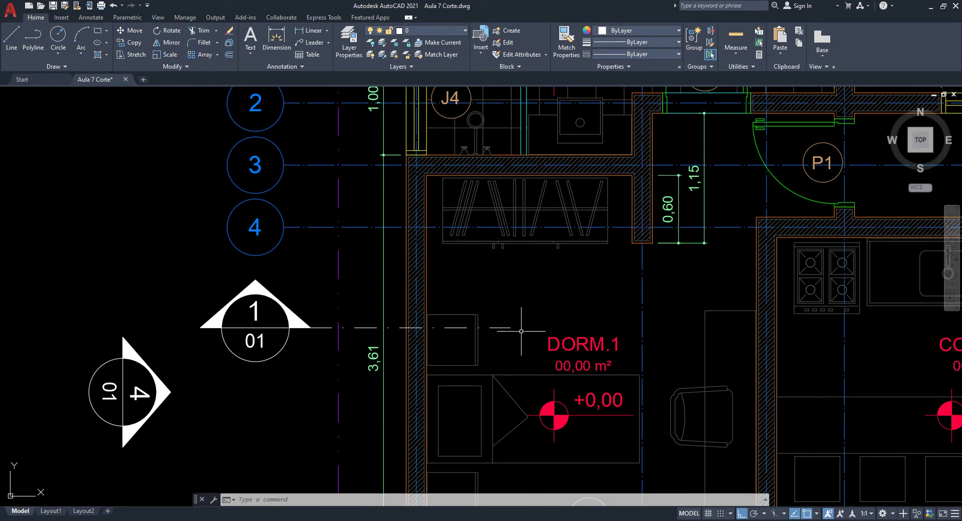
left_click(357, 520)
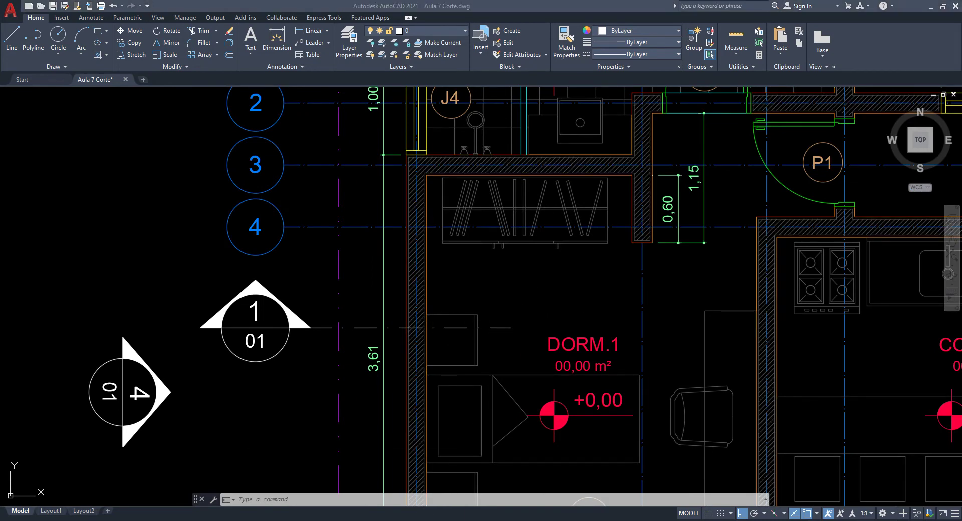
left_click(404, 496)
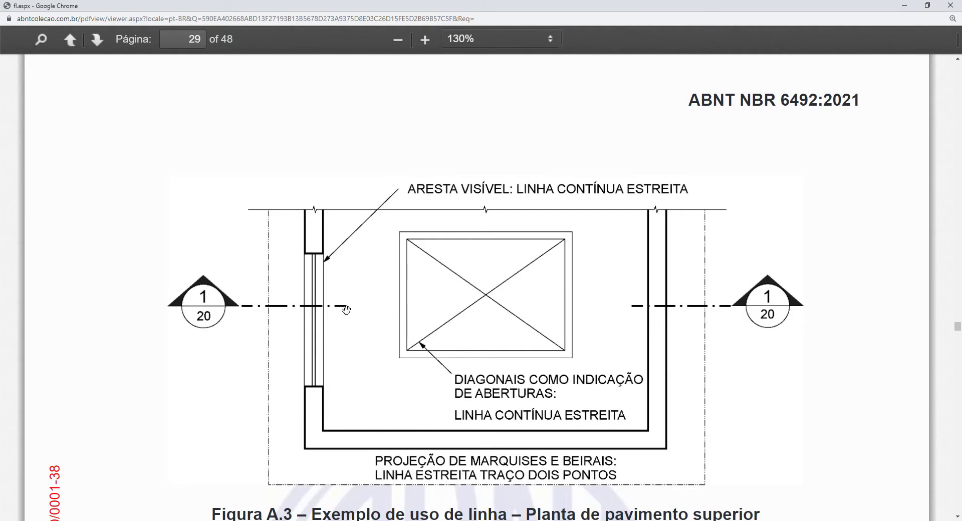
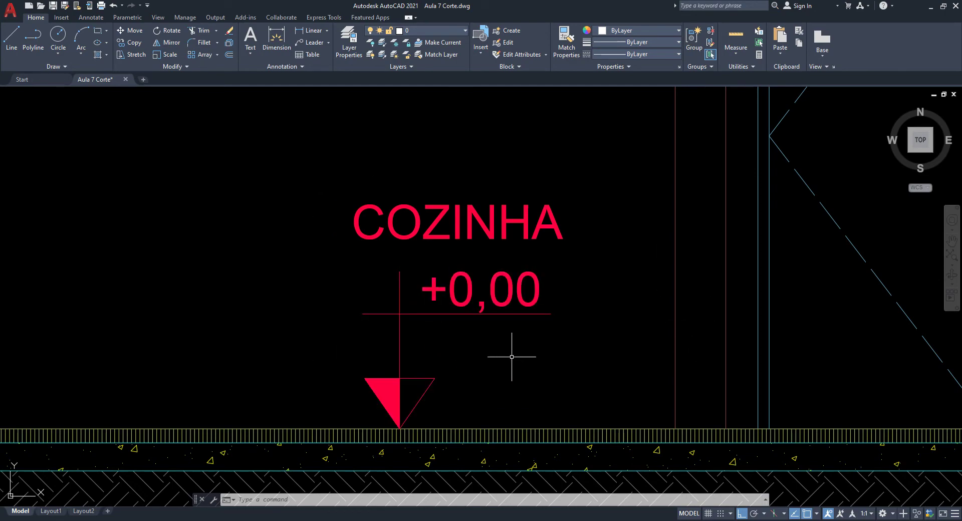
Step: Examine the ESTAR/JANTAR room label and its circular level symbol on the AutoCAD floor plan
scroll(505, 363, "down", 8)
middle_click_drag(520, 262, 478, 504)
middle_click_drag(489, 303, 503, 474)
scroll(483, 215, "up", 6)
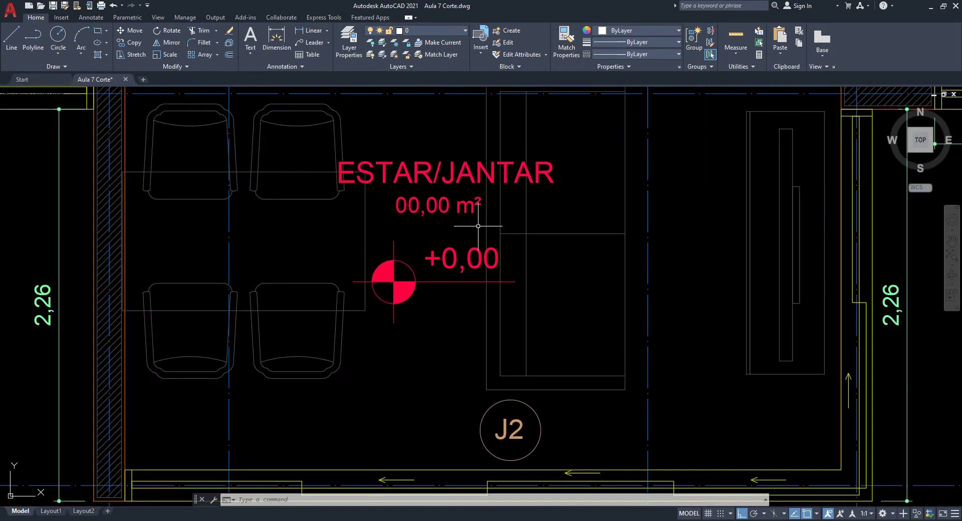
scroll(479, 226, "up", 2)
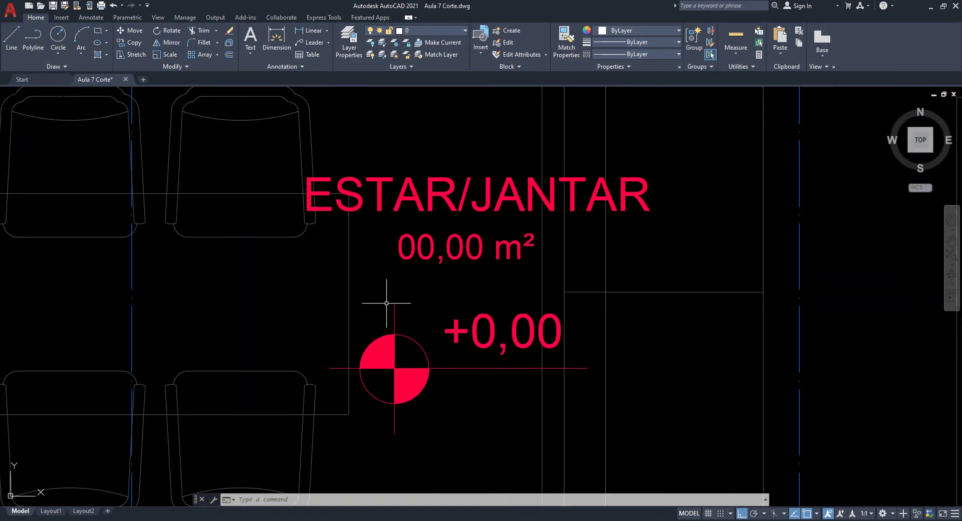
scroll(408, 319, "up", 2)
Step: Examine the triangular level symbol under the COZINHA label in the section drawing and where it meets the finished floor
scroll(427, 239, "down", 8)
scroll(427, 240, "down", 5)
middle_click_drag(451, 343, 441, 95)
scroll(413, 482, "up", 10)
middle_click_drag(413, 482, 408, 360)
scroll(418, 408, "up", 2)
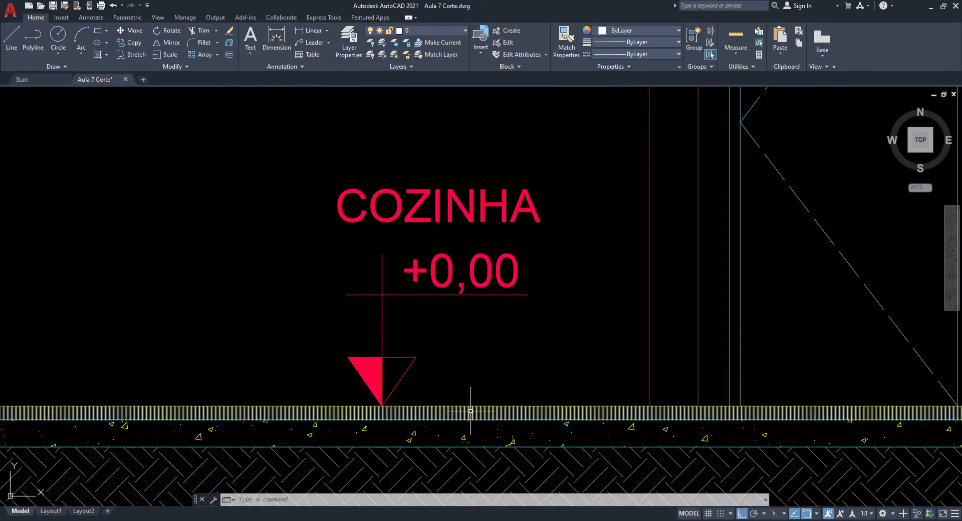
scroll(394, 391, "up", 2)
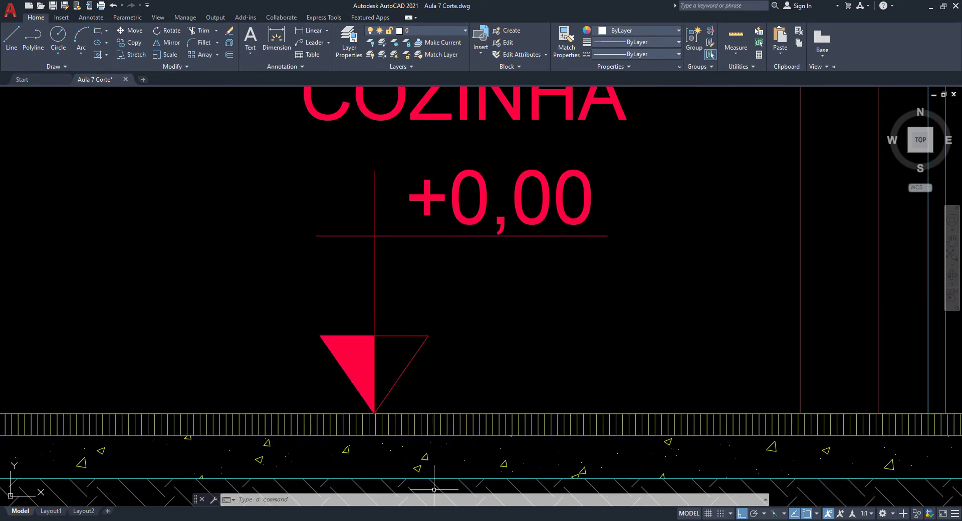
Step: Switch to the ABNT standard in Chrome and locate Figura A.24, the level symbol for section drawings, on page 39
mouse_move(357, 520)
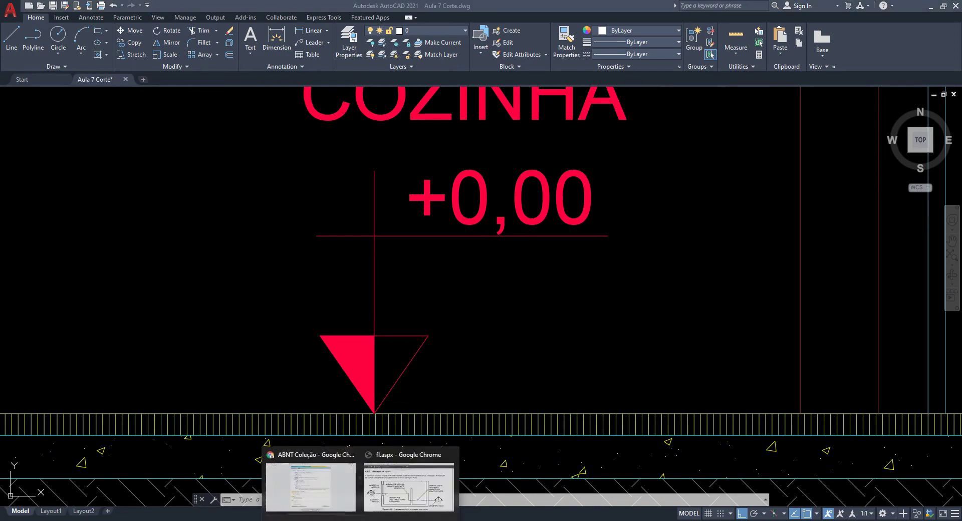
left_click(422, 499)
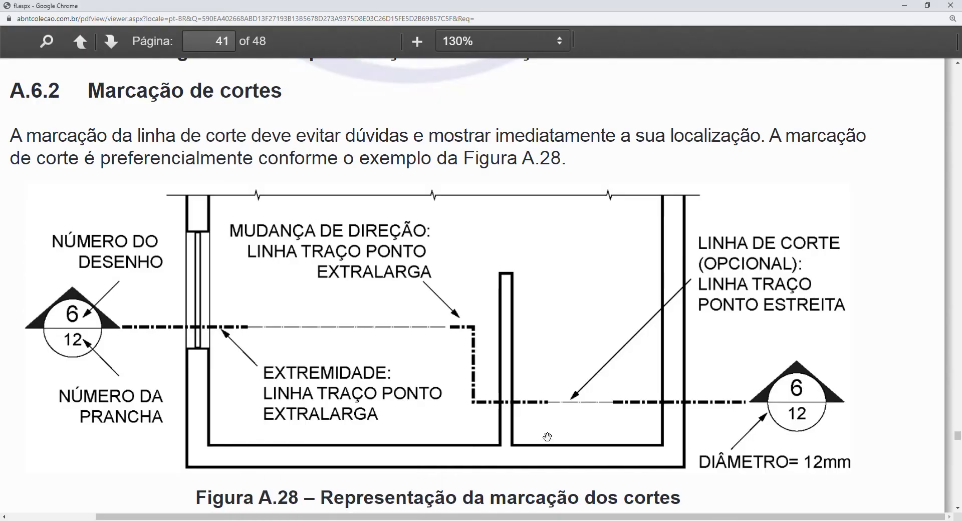
scroll(580, 377, "down", 1, "ctrl")
scroll(580, 379, "up", 8)
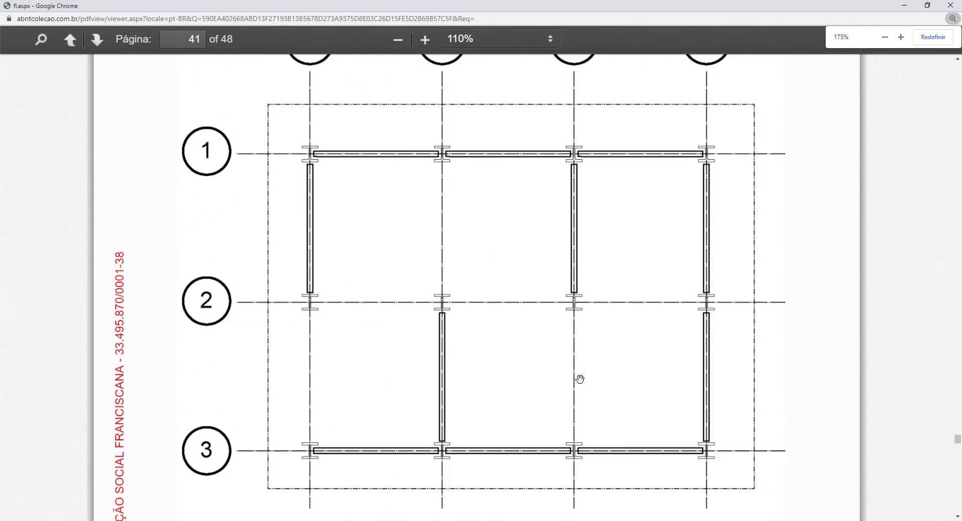
scroll(580, 380, "up", 10)
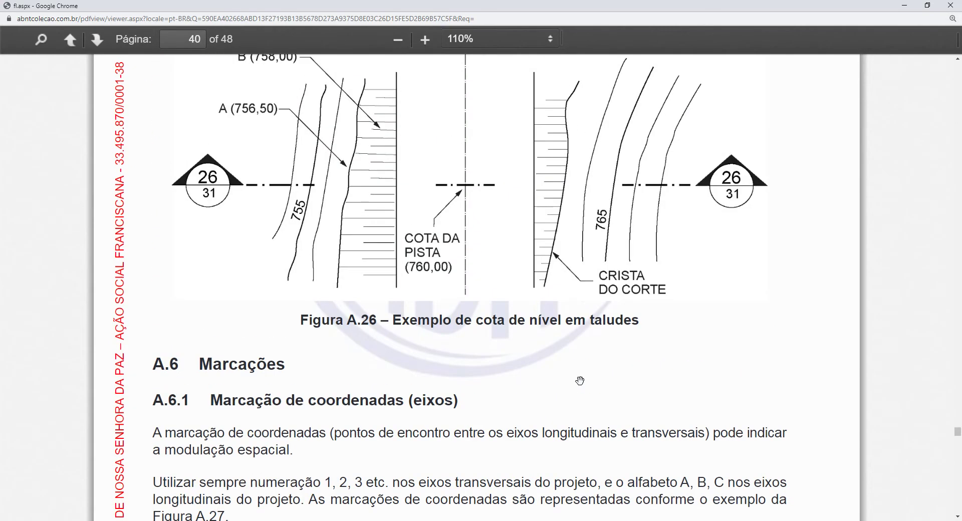
scroll(579, 381, "up", 12)
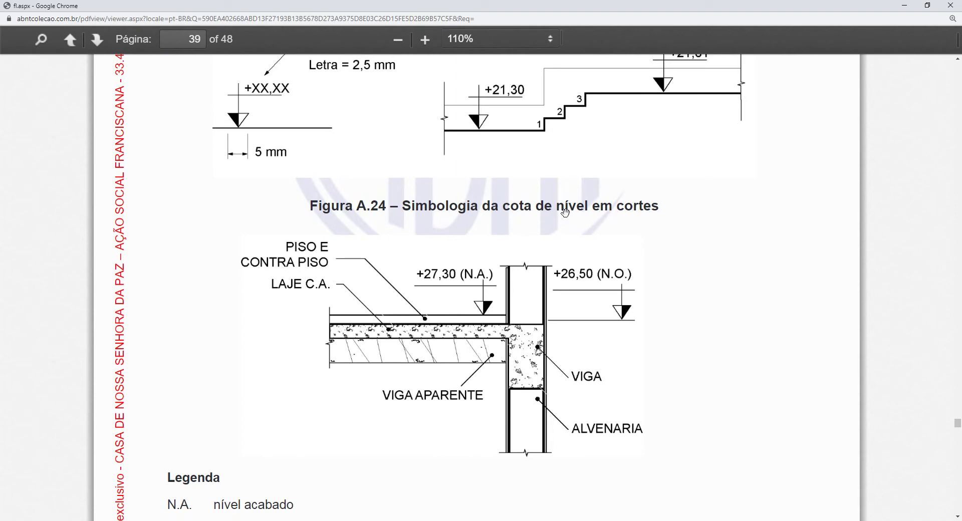
scroll(489, 308, "up", 4)
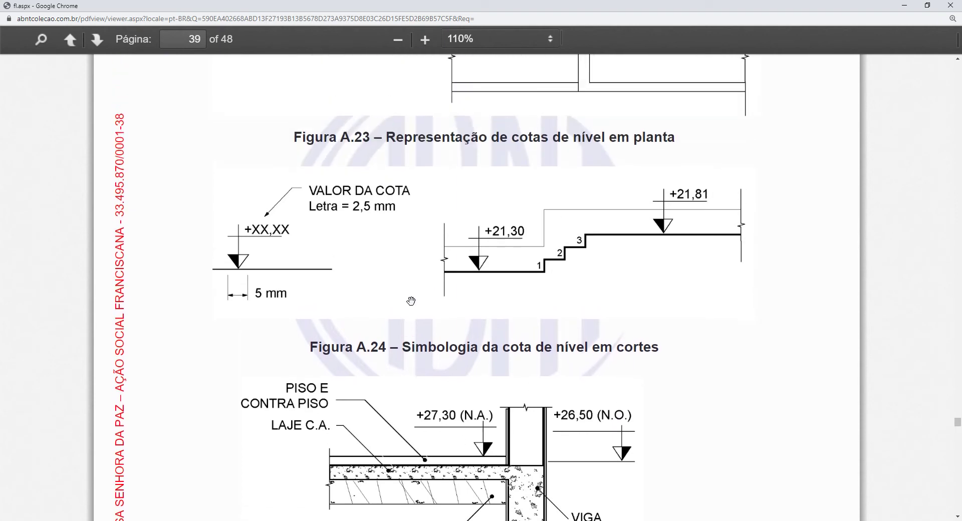
Step: Examine the triangle and lettering sizes of the level symbol in Figura A.24, including its stepped-floor example
scroll(392, 316, "up", 2, "ctrl")
scroll(466, 276, "down", 2)
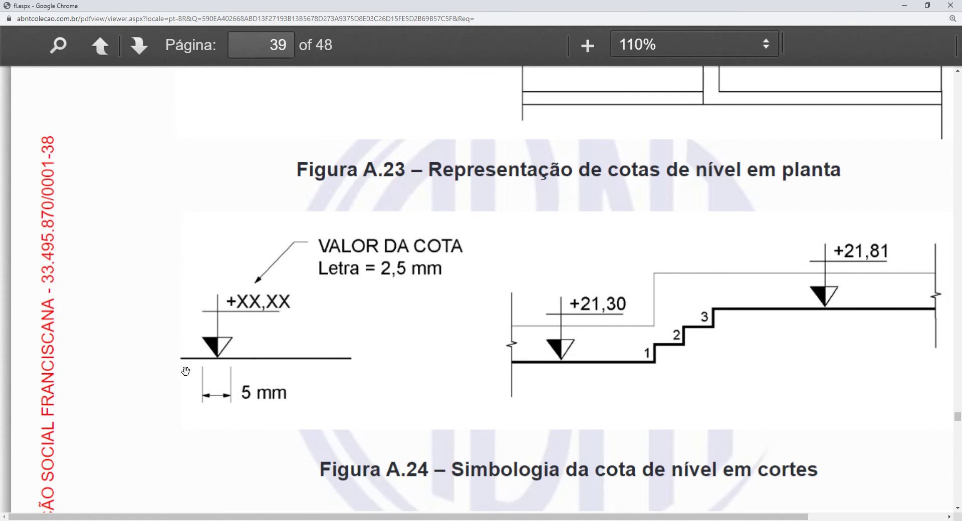
scroll(245, 395, "up", 1, "ctrl")
scroll(401, 315, "down", 1)
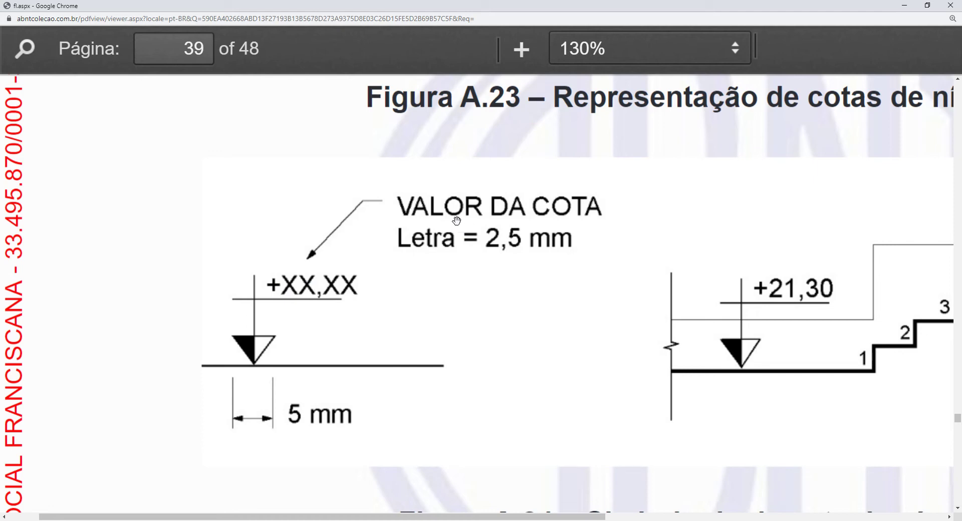
scroll(353, 280, "down", 1, "ctrl")
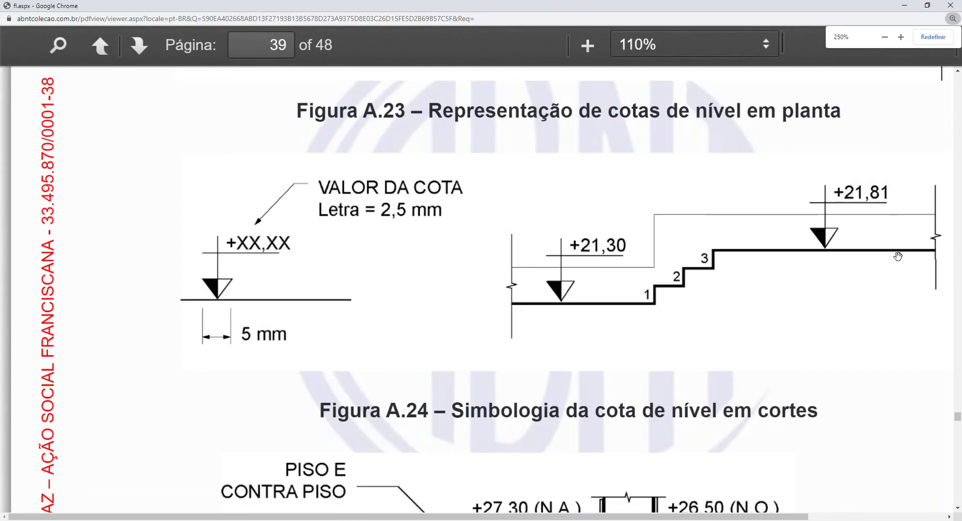
scroll(898, 256, "up", 1, "ctrl")
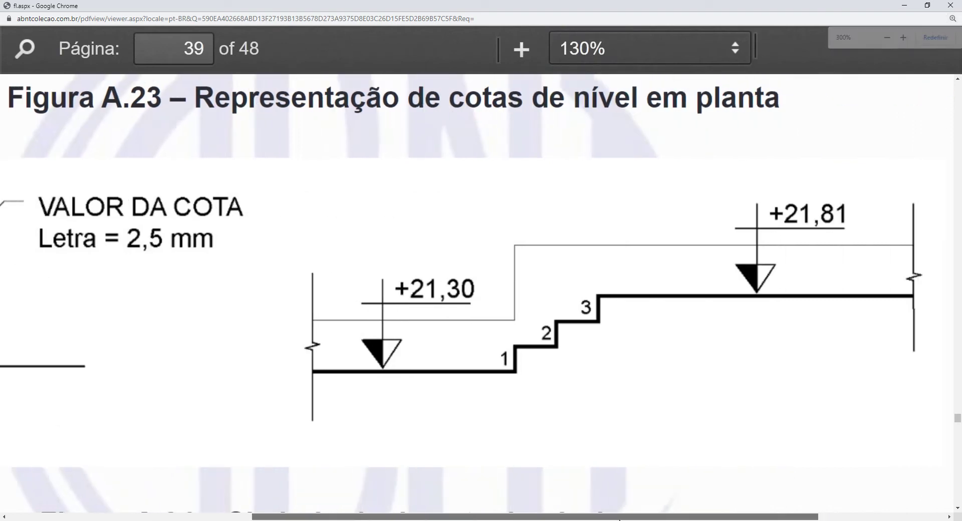
left_click_drag(620, 520, 649, 519)
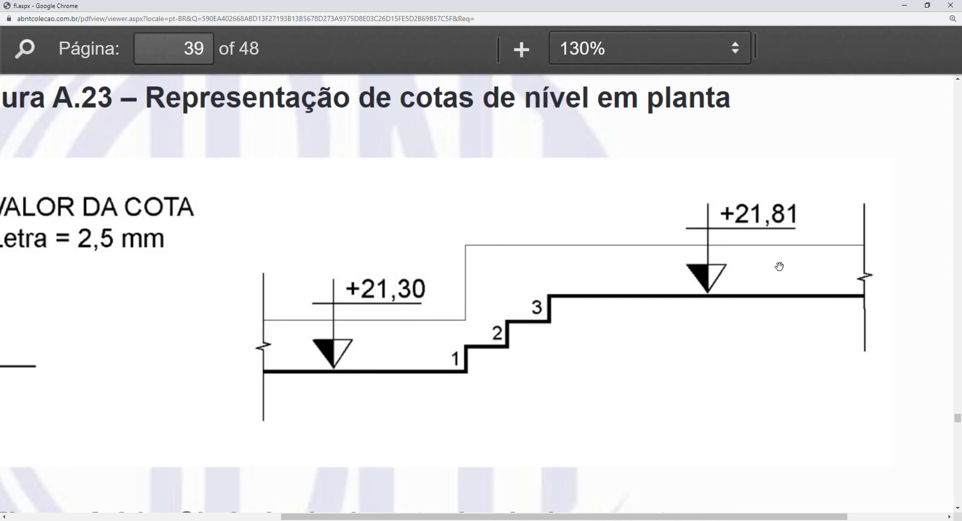
Step: Examine Figura A.25 and its legend to compare where the N.A. and N.O. level symbols touch the floor and slab
scroll(574, 224, "down", 4)
scroll(717, 241, "down", 1, "ctrl")
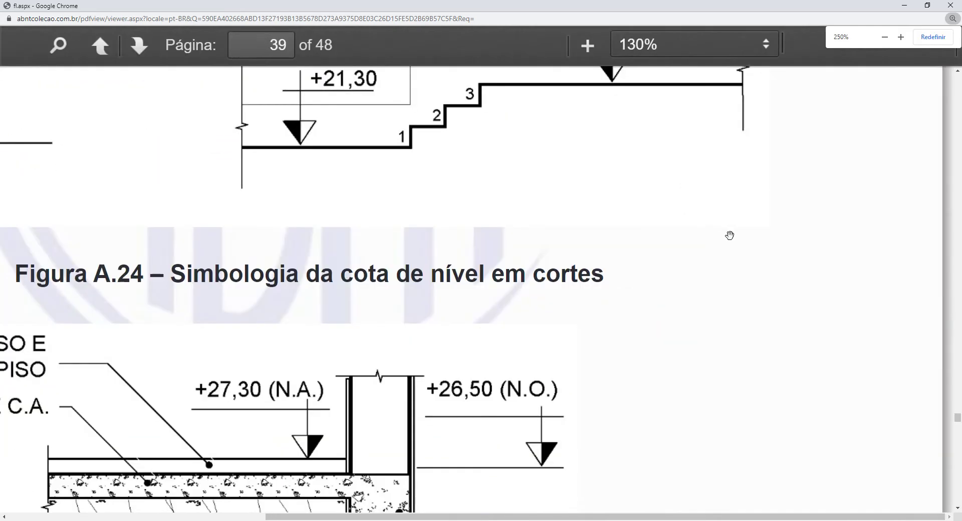
scroll(731, 235, "down", 1, "ctrl")
scroll(431, 267, "down", 2)
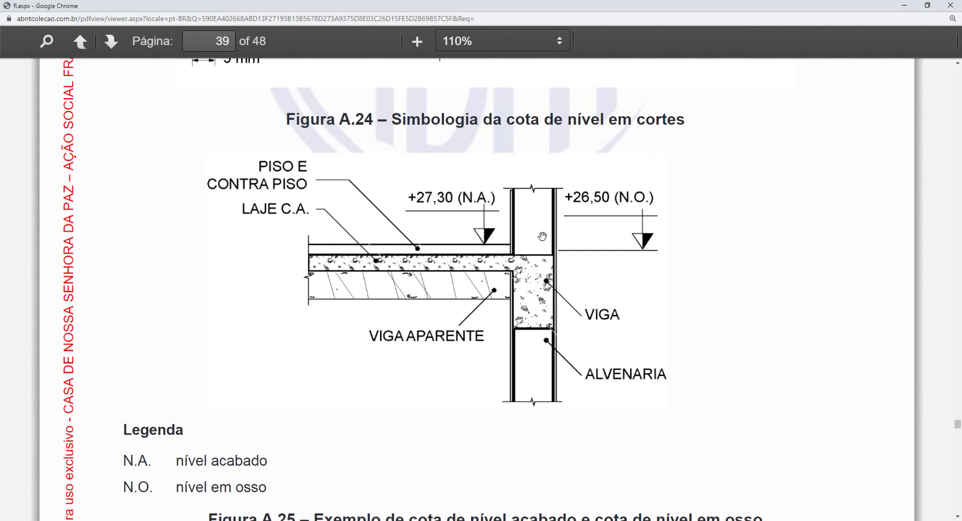
scroll(537, 239, "up", 1, "ctrl")
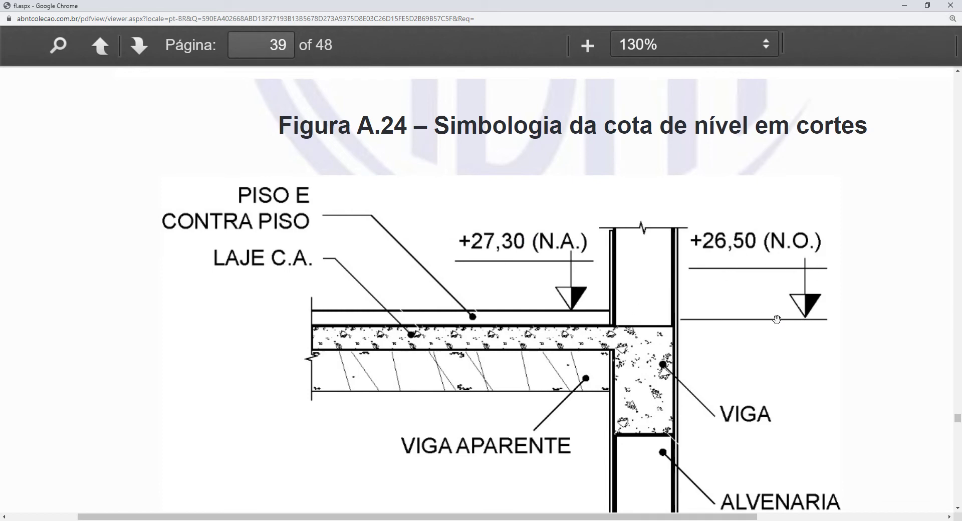
scroll(661, 291, "down", 5)
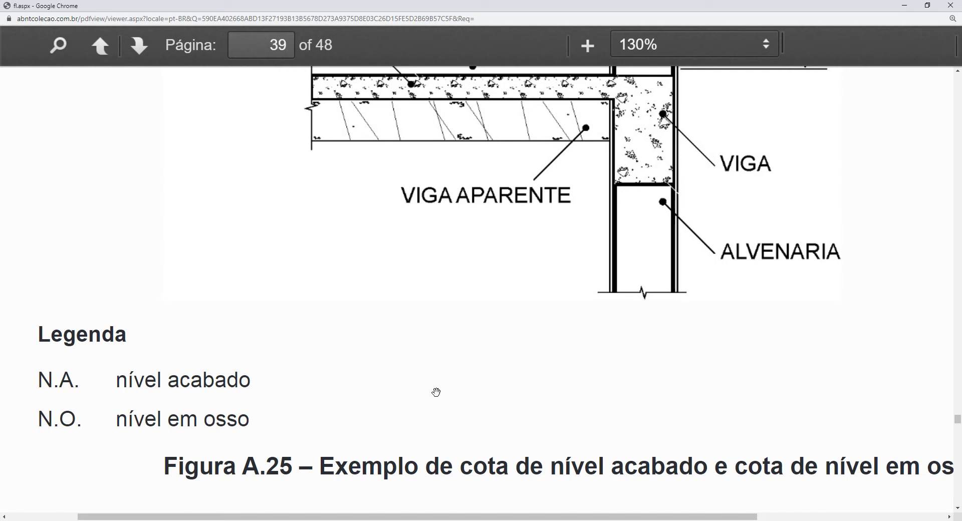
scroll(436, 392, "up", 2)
scroll(594, 229, "up", 2)
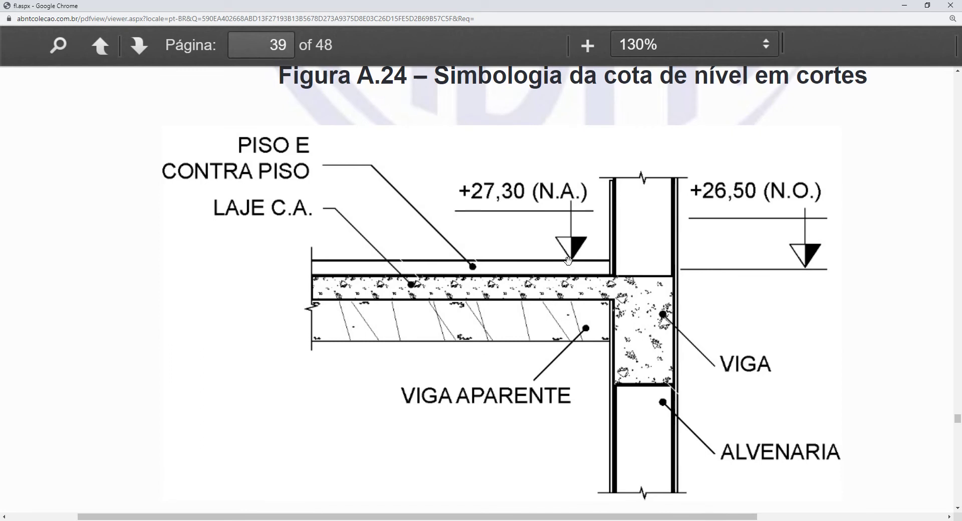
scroll(566, 261, "up", 1)
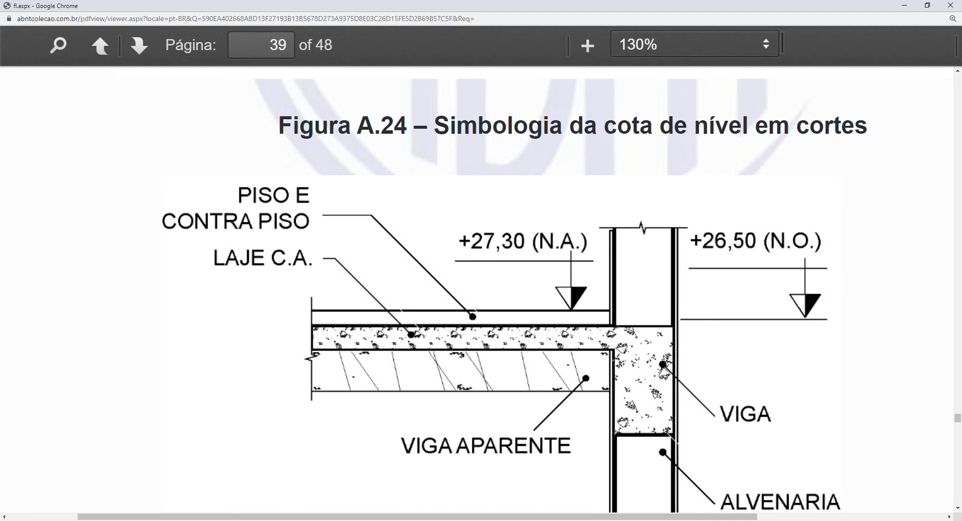
Step: Switch back to AutoCAD and examine the vertical dimension chain beside DORM.2 in the CORTE 1 section
mouse_move(381, 520)
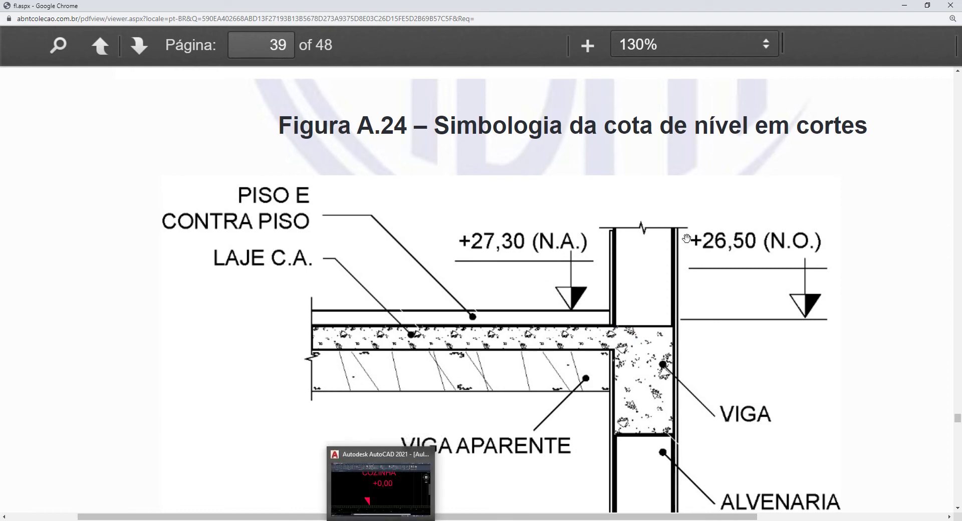
left_click(380, 520)
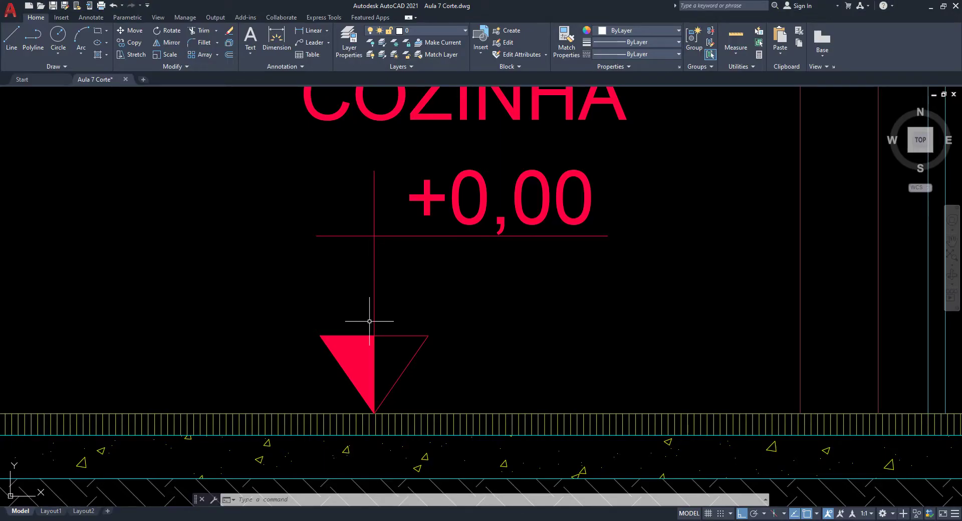
scroll(369, 321, "down", 8)
scroll(671, 264, "up", 4)
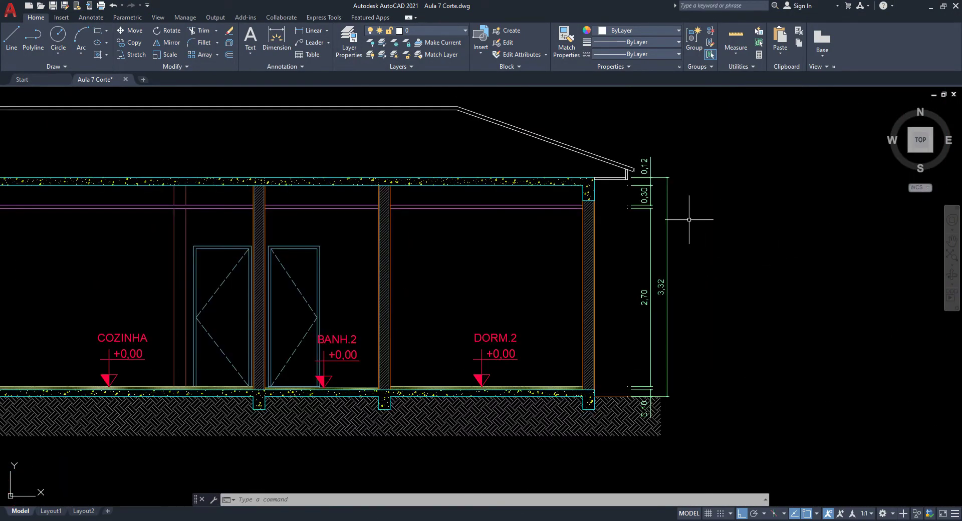
scroll(679, 211, "up", 3)
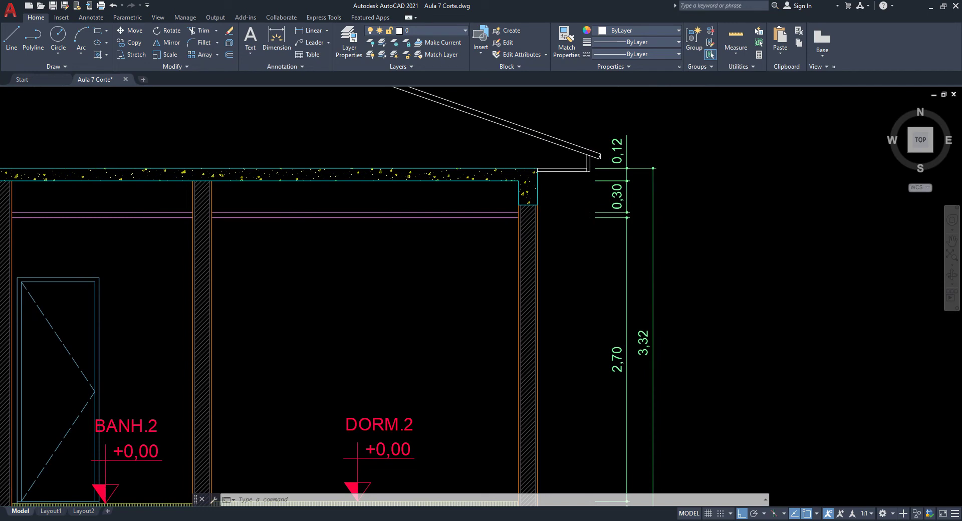
scroll(670, 191, "down", 3)
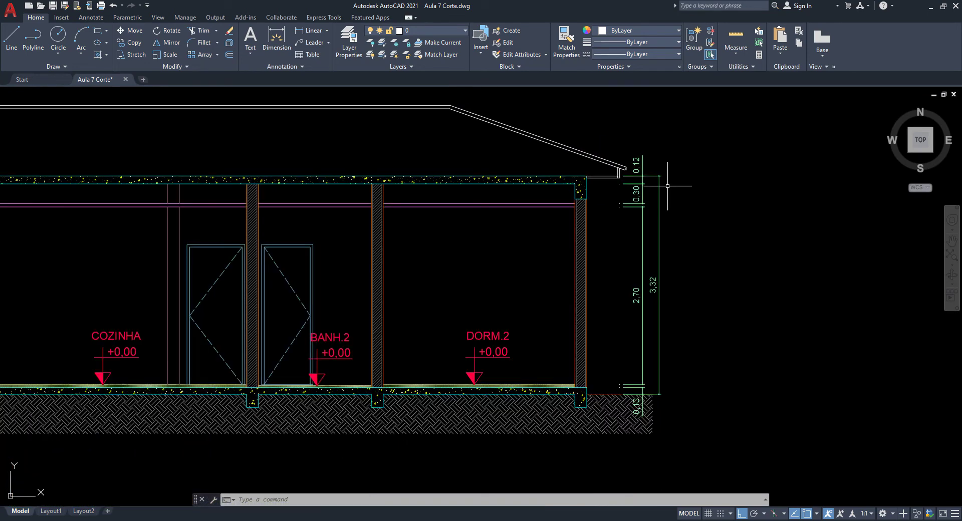
scroll(490, 353, "down", 4)
scroll(490, 351, "up", 1)
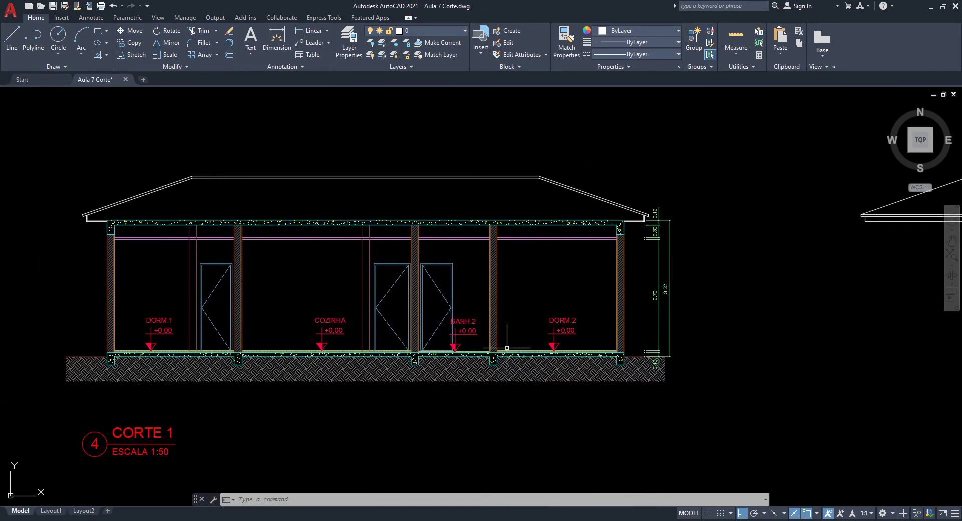
Step: Add a linear dimension across the width of BANH.2 between its walls, placed below the ground hatch of CORTE 1
type("d")
scroll(504, 340, "up", 3)
type("li")
key("Return")
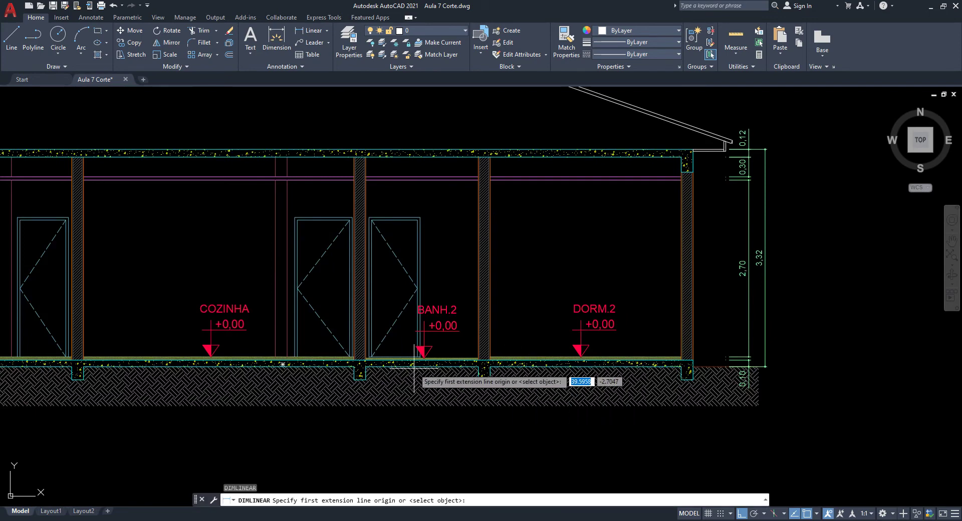
scroll(373, 367, "up", 4)
left_click(355, 348)
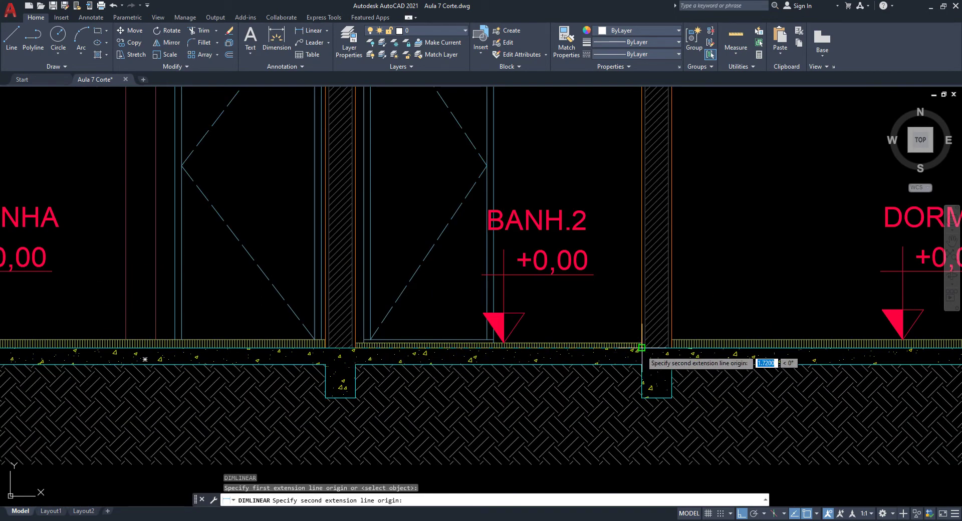
left_click(642, 347)
scroll(640, 346, "down", 4)
left_click(621, 394)
scroll(601, 371, "up", 2)
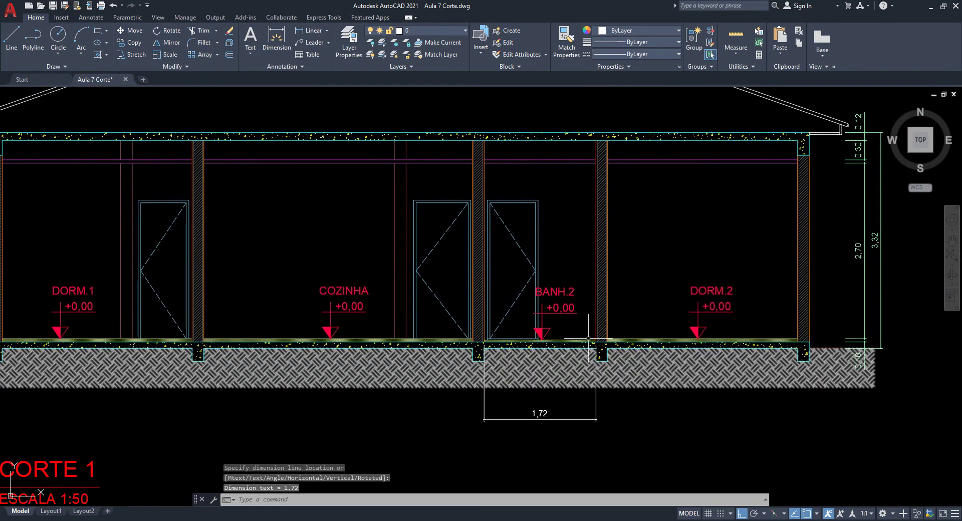
Step: Delete the horizontal width dimension below BANH.2
scroll(600, 371, "up", 2)
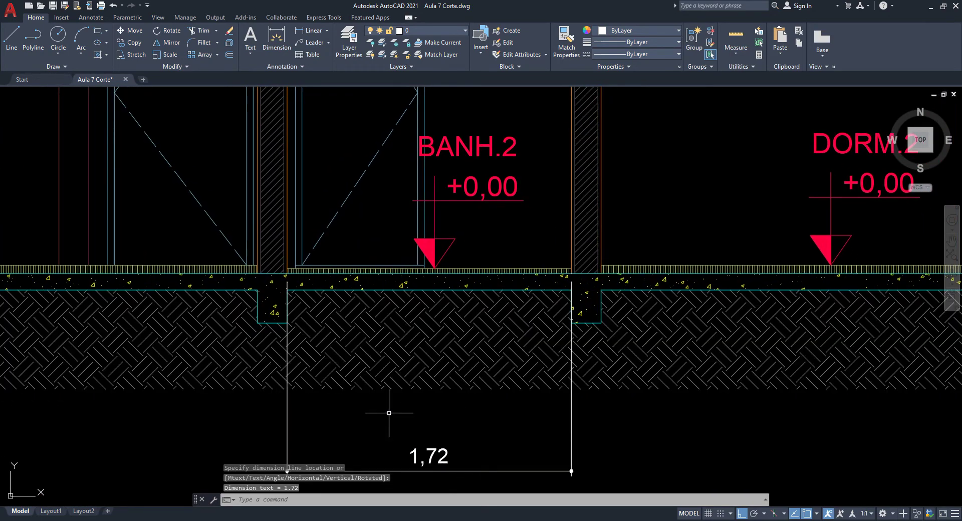
left_click(579, 429)
left_click(526, 429)
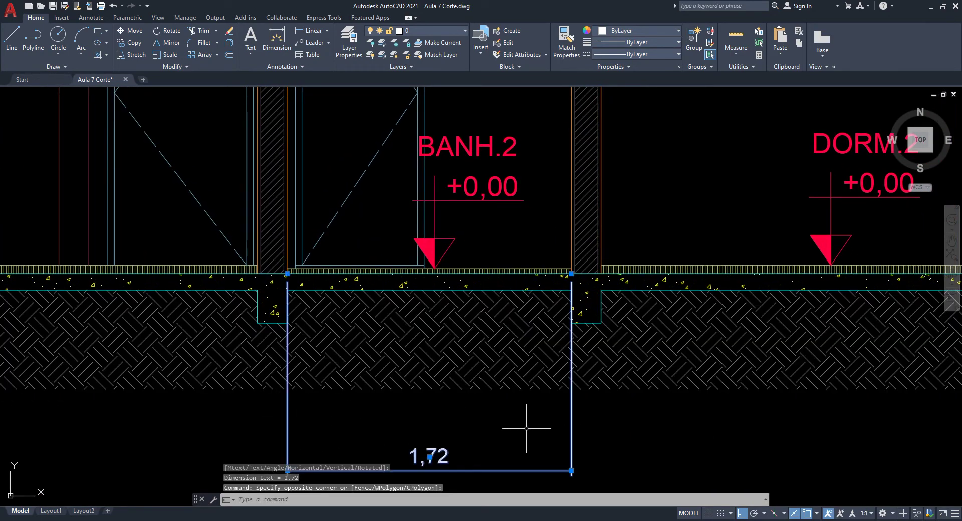
key("Delete")
Step: Check BANH.2 and its horizontal dimensions on the floor plan, and return to the CORTE 1 section
scroll(569, 429, "down", 5)
scroll(561, 275, "down", 2)
scroll(561, 275, "up", 4)
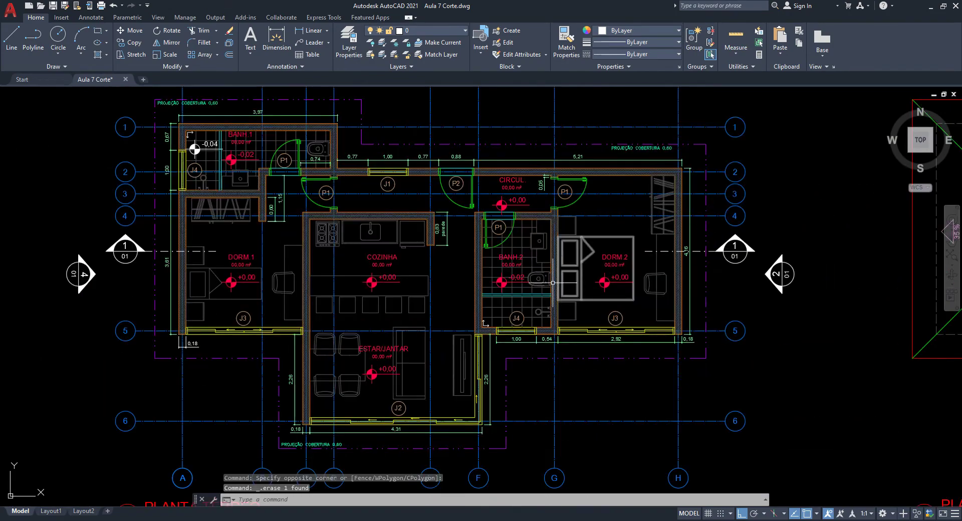
scroll(449, 275, "up", 2)
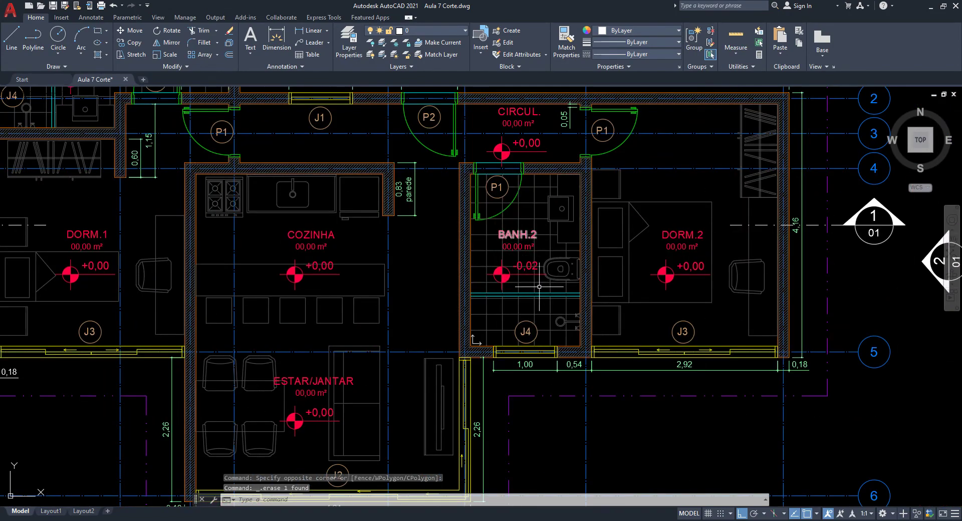
scroll(507, 229, "down", 3)
middle_click_drag(607, 404, 563, 215)
scroll(563, 301, "up", 3)
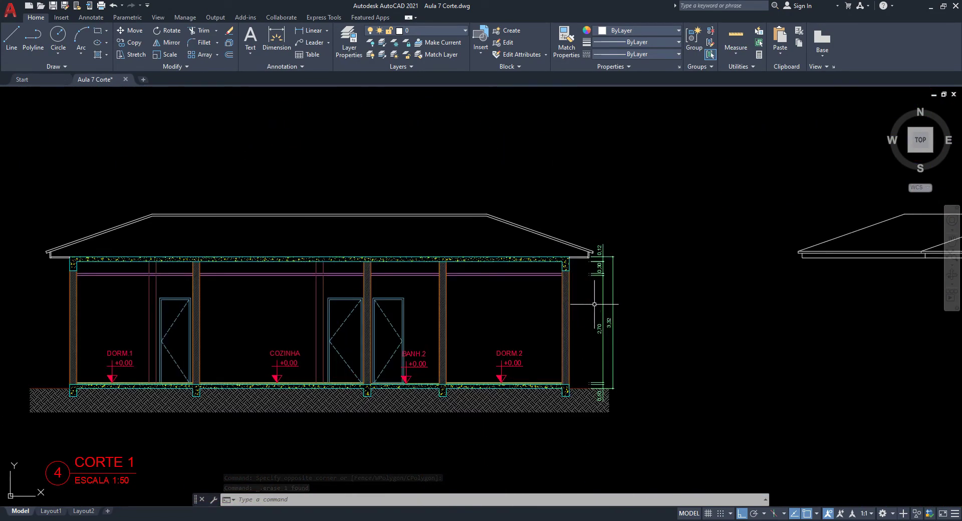
Step: Review the vertical dimensions and room level symbols along CORTE 1, ending at the floor and ground beneath DORM.1
scroll(662, 355, "up", 2)
scroll(662, 355, "down", 2)
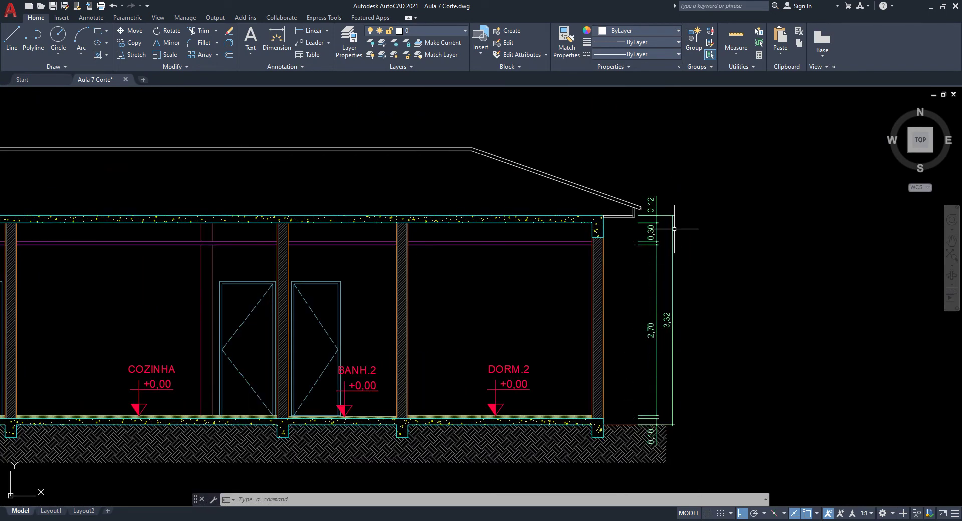
middle_click_drag(358, 383, 518, 345)
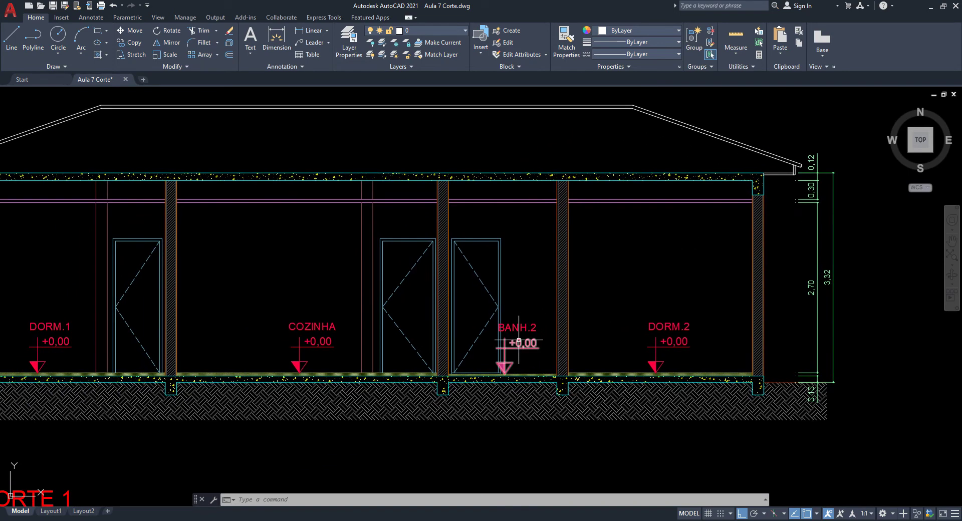
middle_click_drag(394, 350, 746, 319)
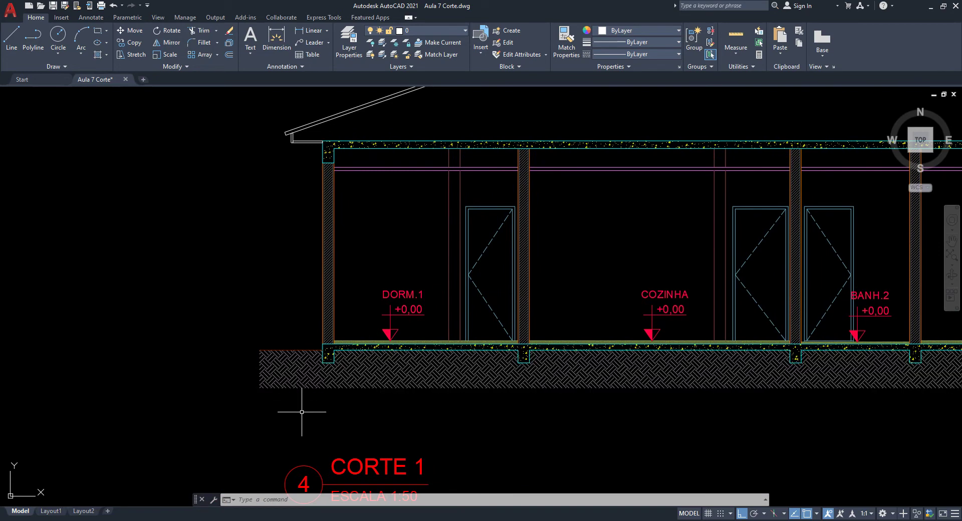
scroll(288, 372, "up", 4)
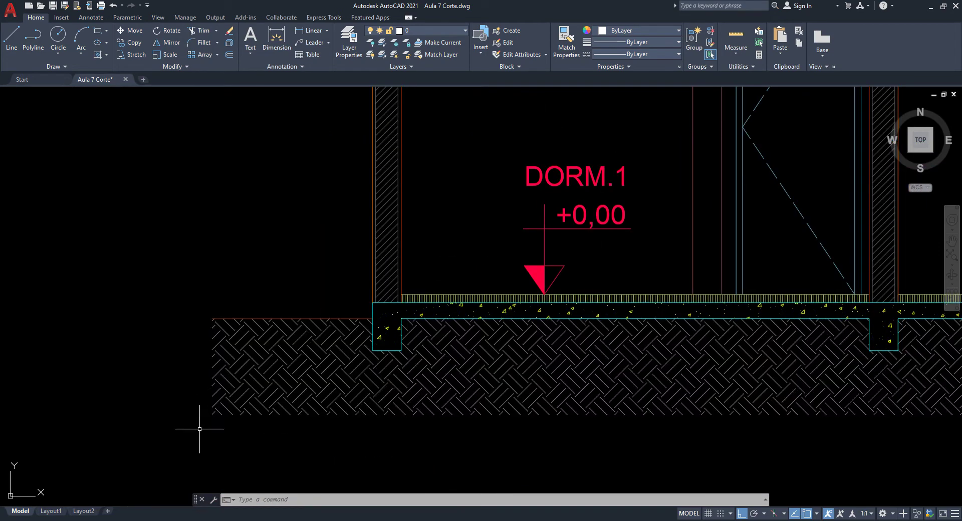
Step: Switch to the ABNT NBR 6492 PDF in Chrome and browse the material and hatch representations in Figures A.35 and A.36
scroll(279, 397, "up", 2)
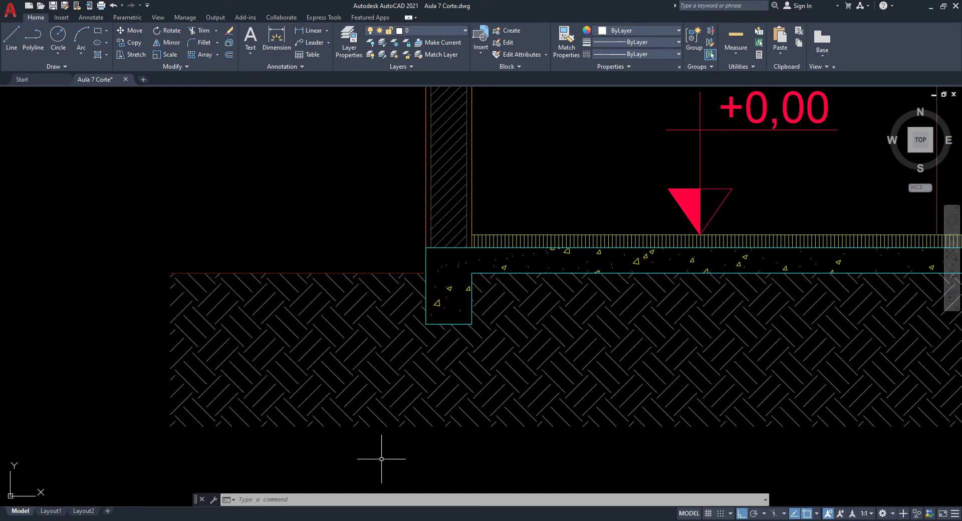
left_click(415, 474)
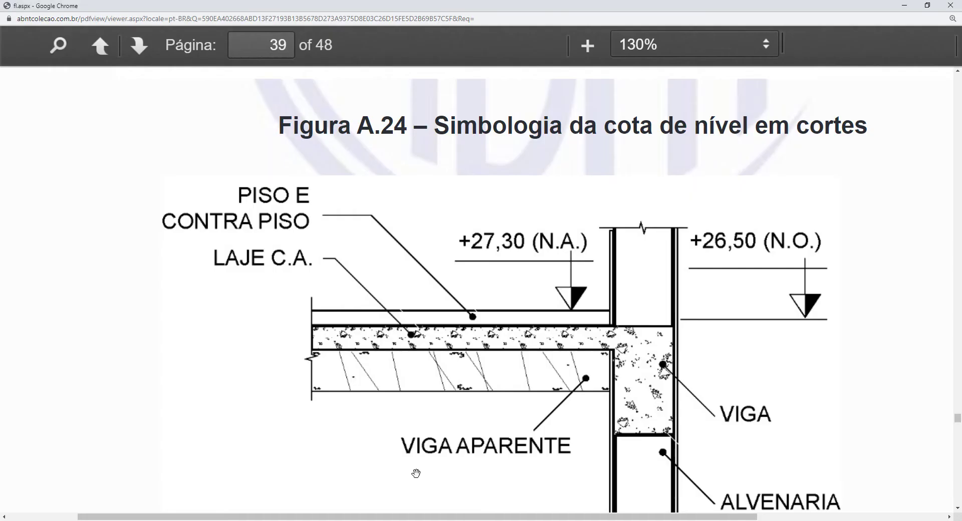
scroll(495, 354, "down", 3, "ctrl")
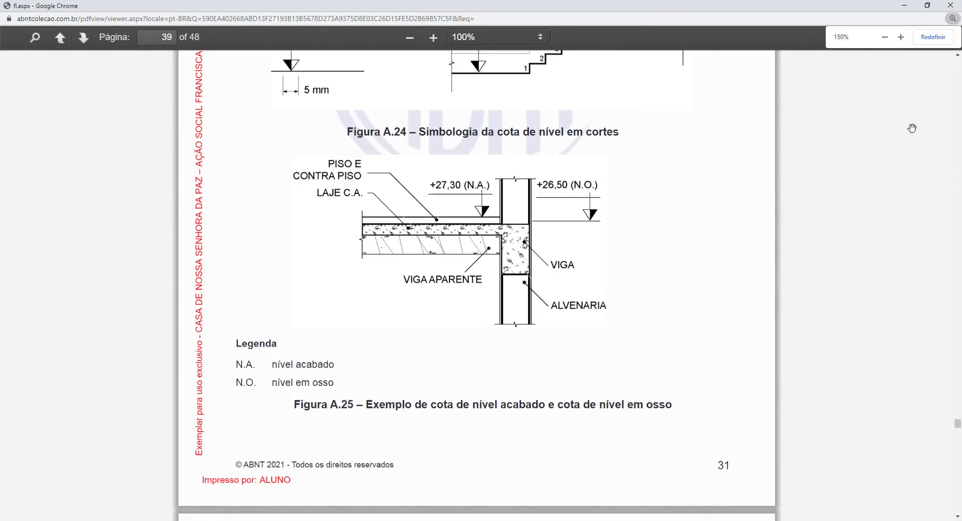
scroll(902, 151, "down", 3)
left_click_drag(957, 425, 958, 502)
scroll(711, 392, "up", 8)
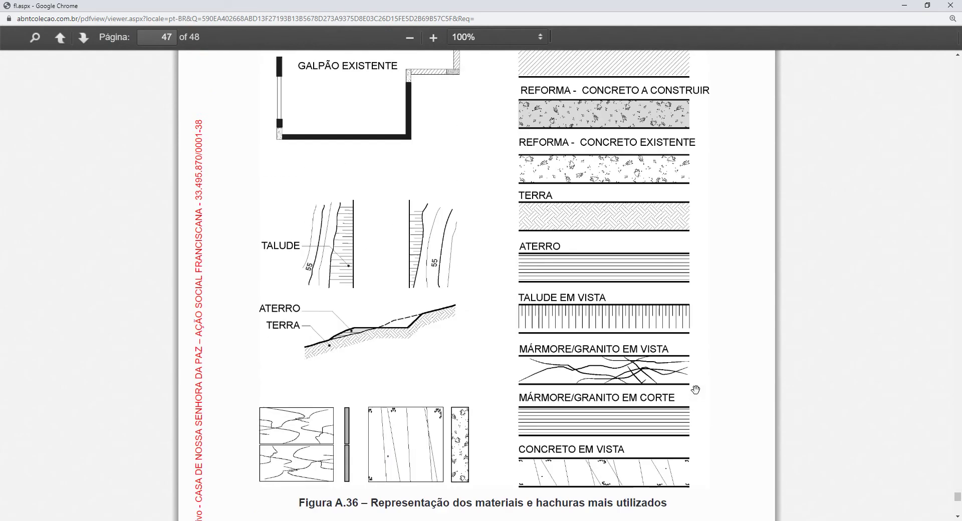
scroll(688, 385, "up", 10)
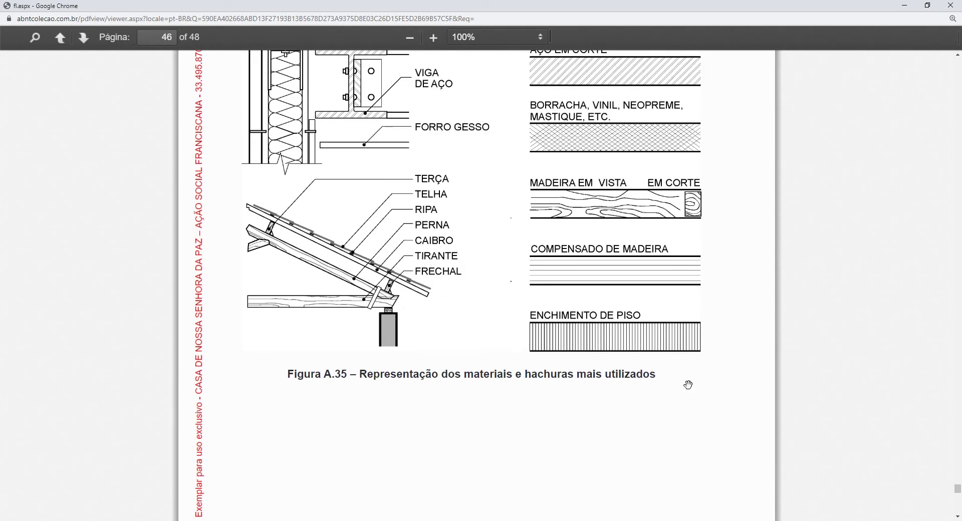
scroll(688, 385, "up", 5)
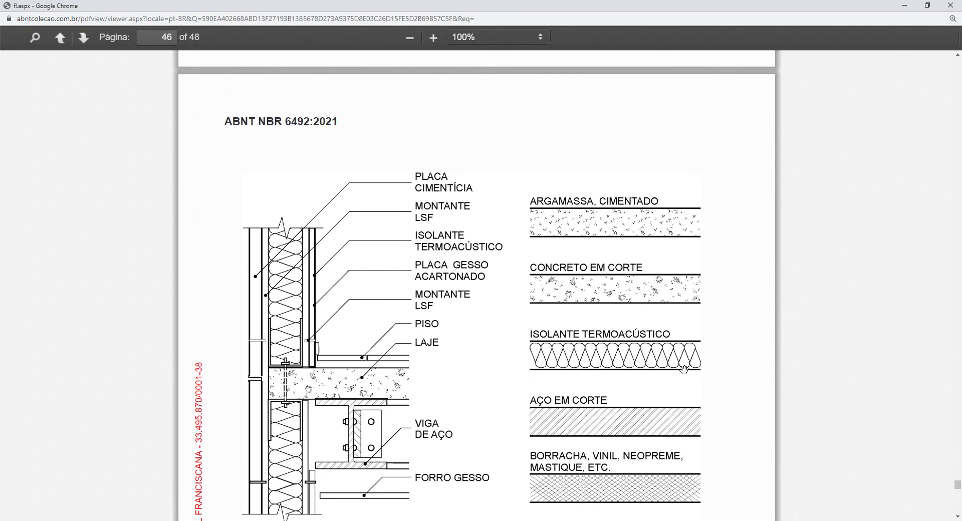
scroll(684, 369, "up", 10)
scroll(683, 365, "down", 12)
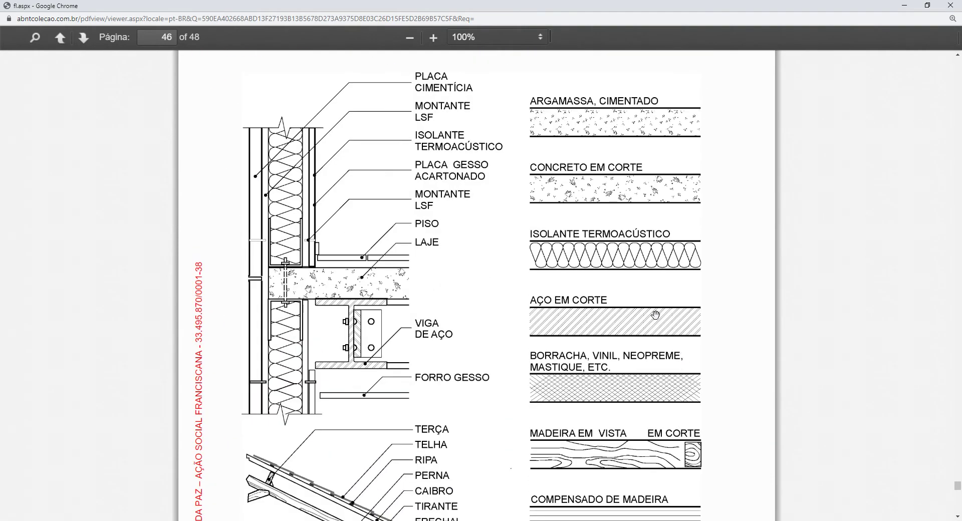
scroll(656, 315, "down", 14)
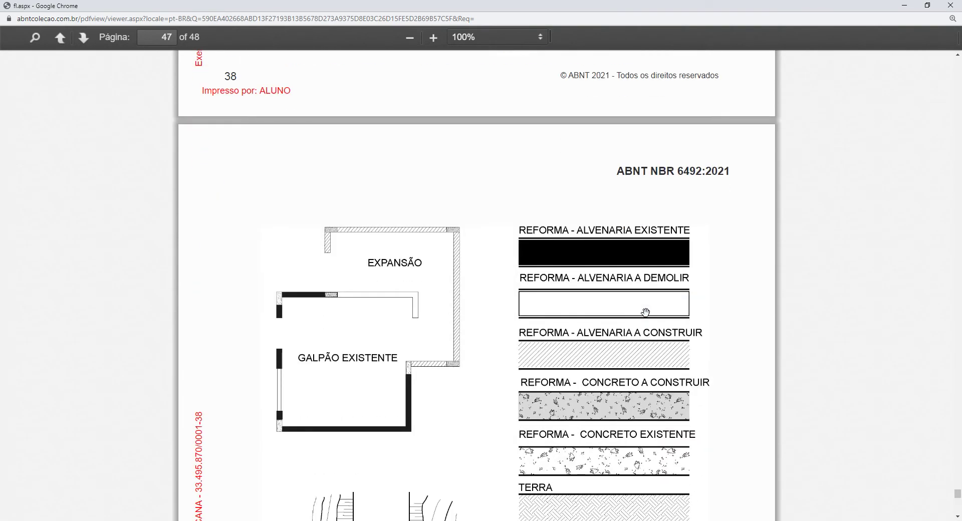
scroll(646, 312, "down", 3)
Step: Examine the TERRA hatch sample in Figure A.36 on page 47 up close
scroll(618, 364, "up", 1, "ctrl")
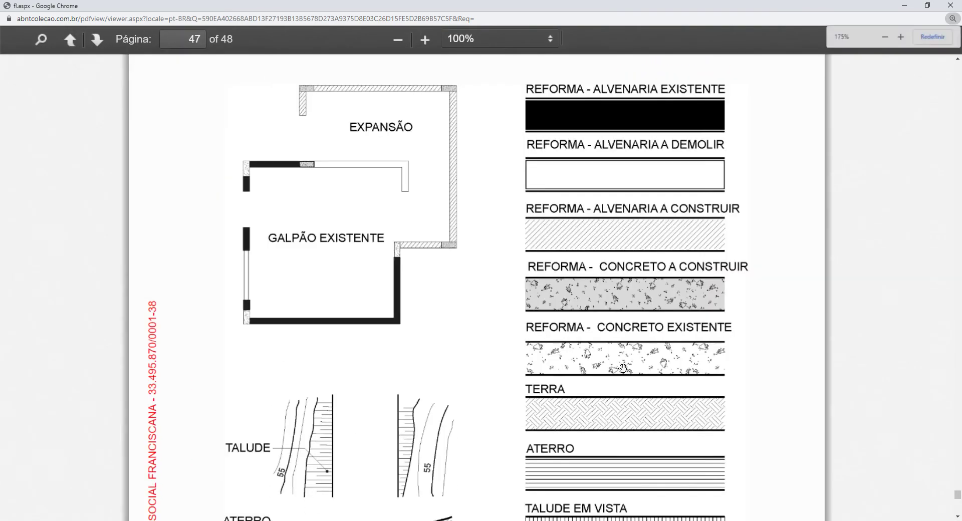
scroll(622, 368, "up", 2, "ctrl")
scroll(619, 391, "down", 3)
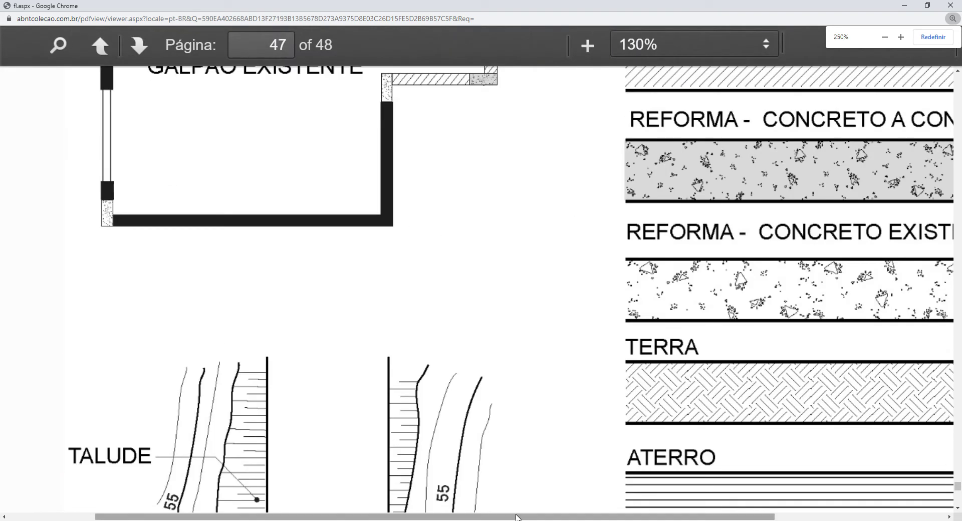
left_click_drag(517, 517, 669, 517)
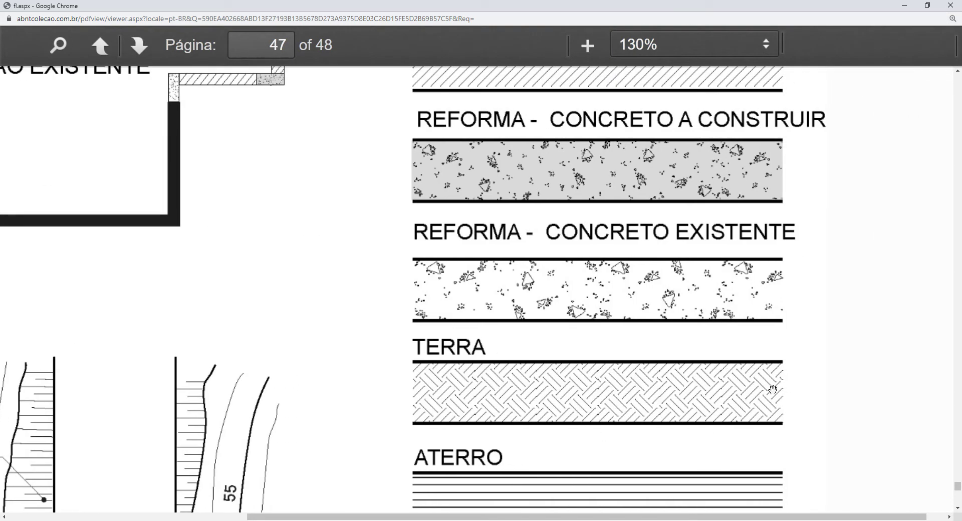
scroll(550, 312, "down", 1)
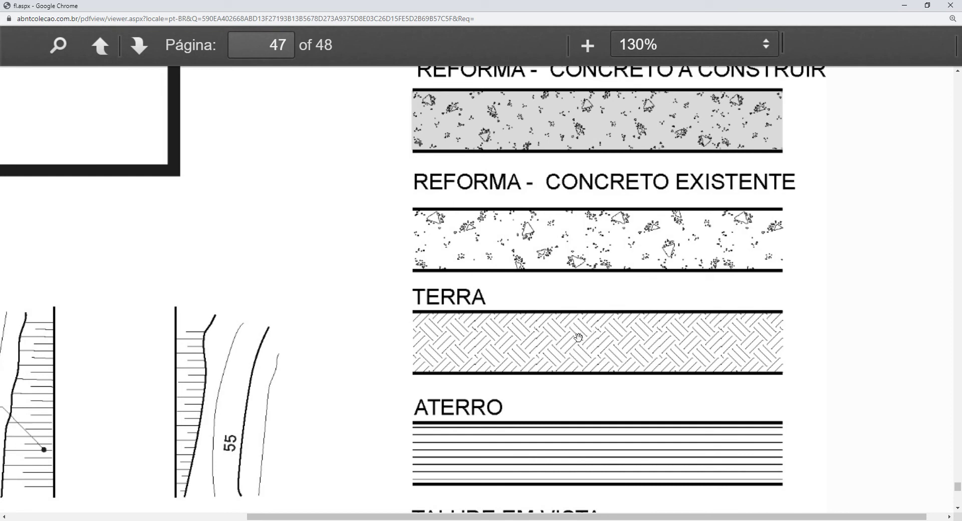
Step: Switch back to AutoCAD and examine the ground hatch beneath DORM.1 and along the whole CORTE 1 section
left_click(396, 520)
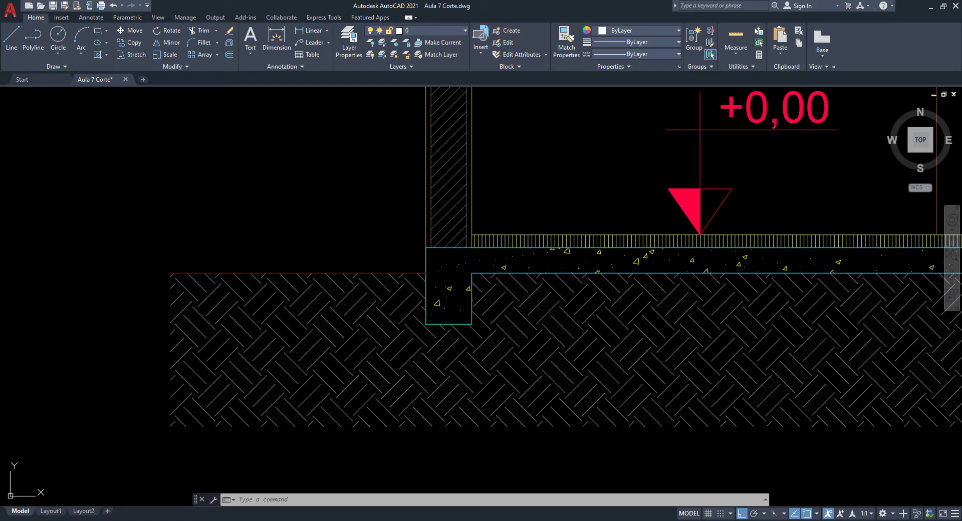
middle_click_drag(671, 356, 590, 376)
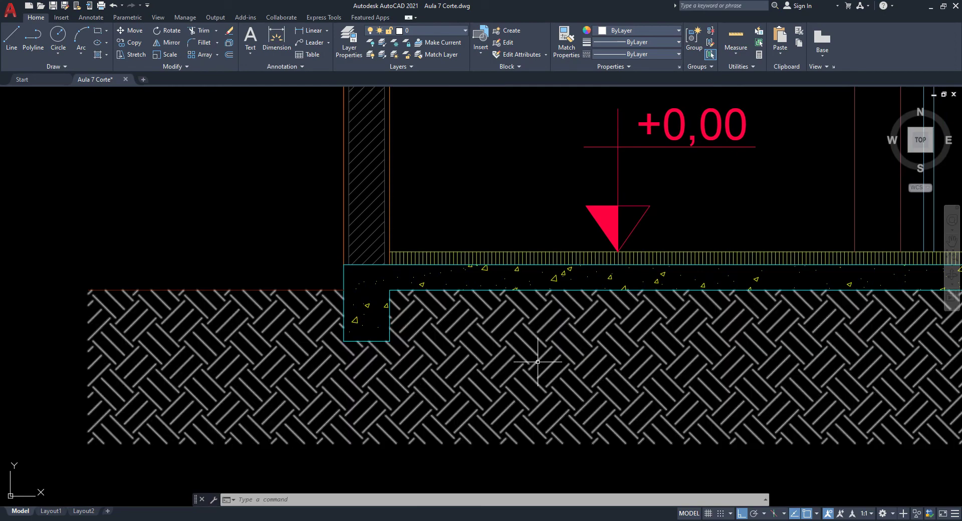
scroll(466, 356, "down", 4)
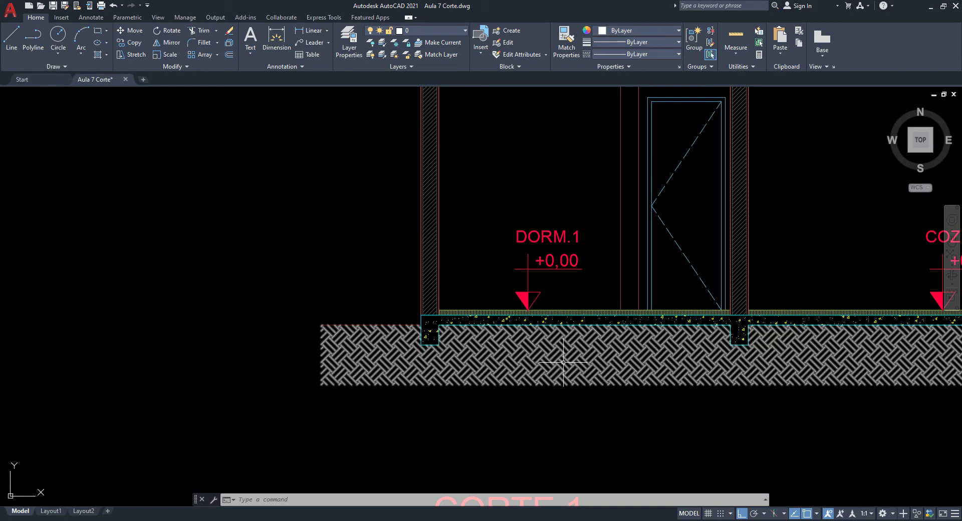
scroll(376, 383, "down", 3)
middle_click_drag(698, 422, 507, 424)
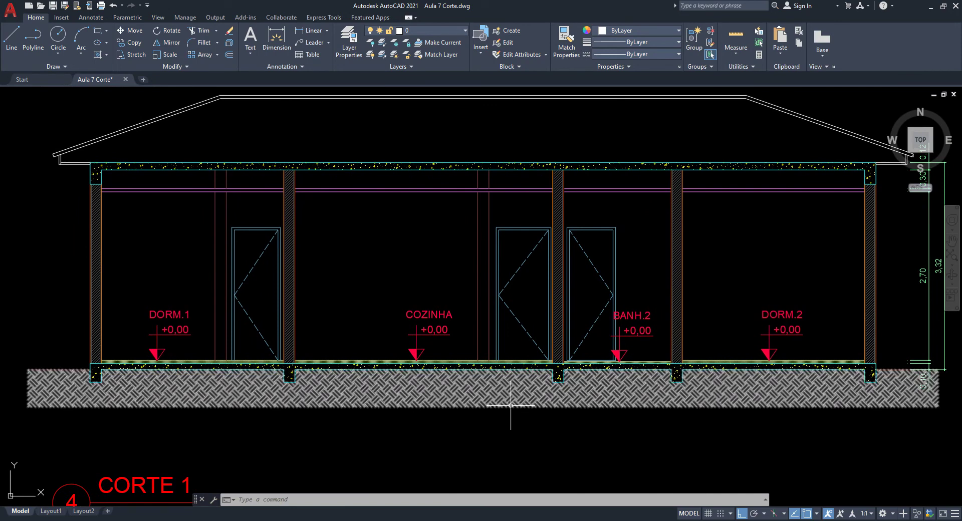
middle_click_drag(474, 368, 535, 371)
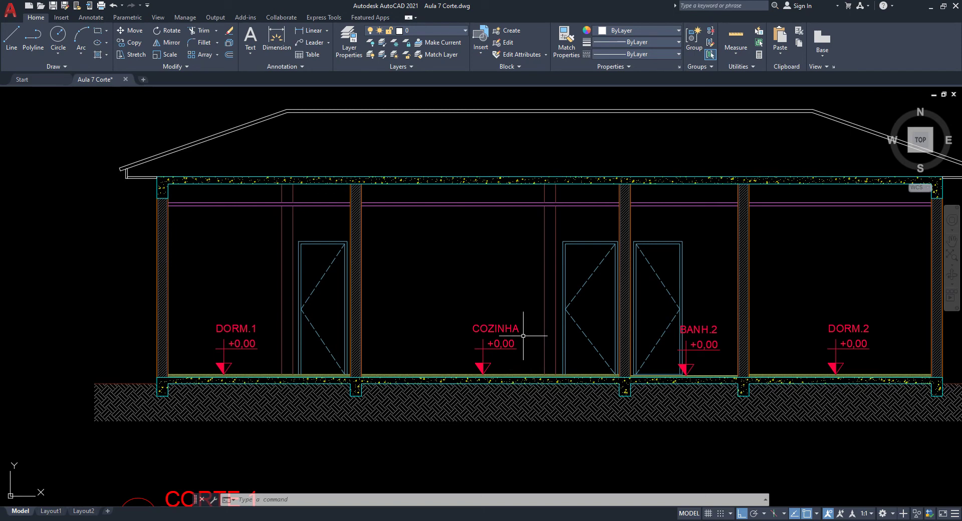
scroll(436, 337, "down", 2)
middle_click_drag(428, 337, 561, 359)
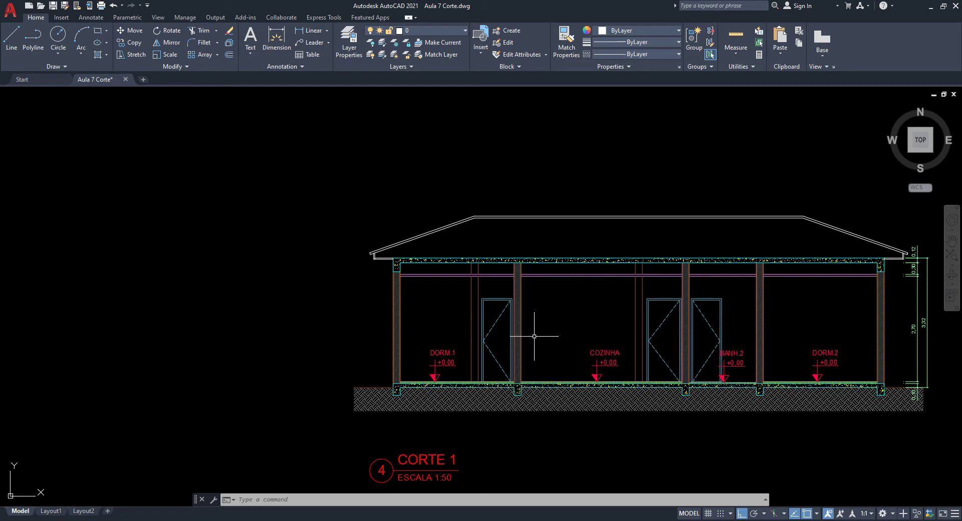
Step: Examine the floor, ceiling lining, roof slab and vertical dimensions around DORM.2 in CORTE 1
middle_click_drag(790, 333, 515, 279)
scroll(516, 280, "up", 3)
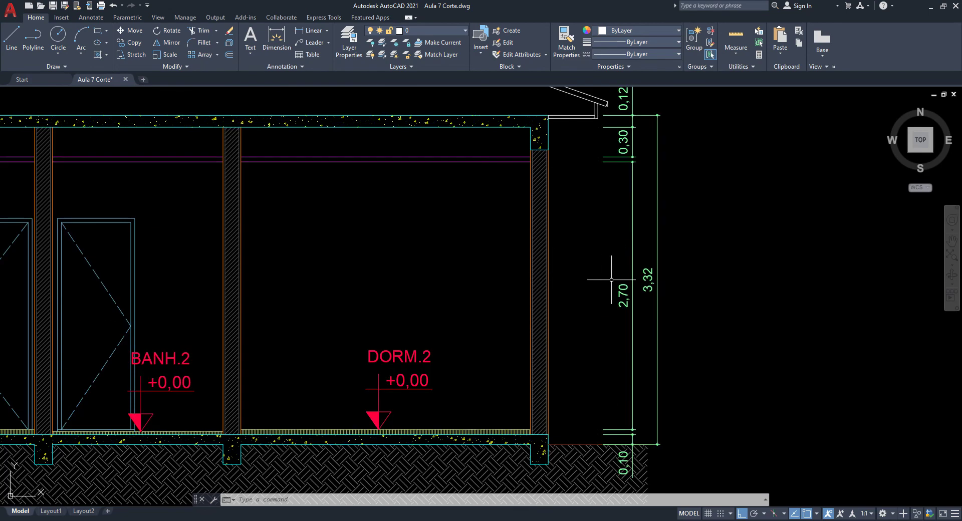
middle_click_drag(611, 280, 629, 303)
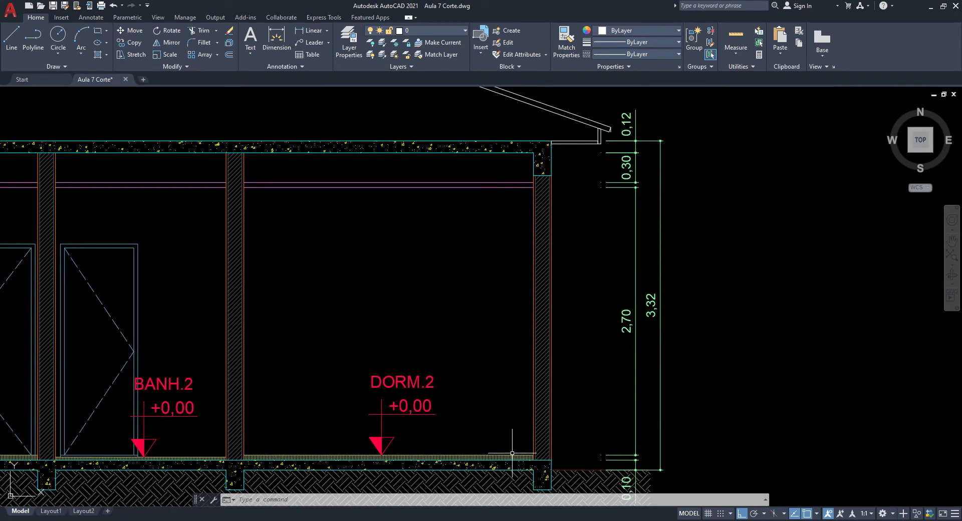
scroll(513, 453, "up", 2)
middle_click_drag(488, 452, 530, 454)
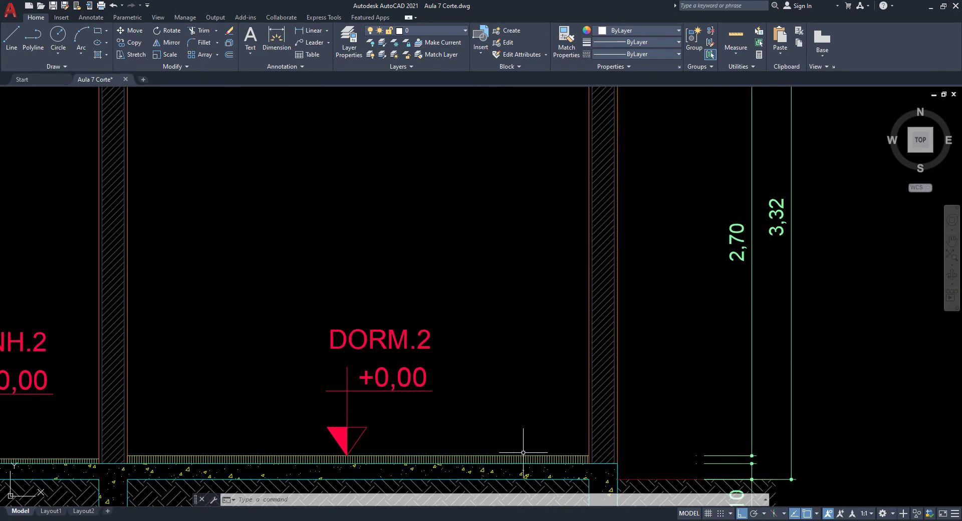
middle_click_drag(530, 290, 540, 442)
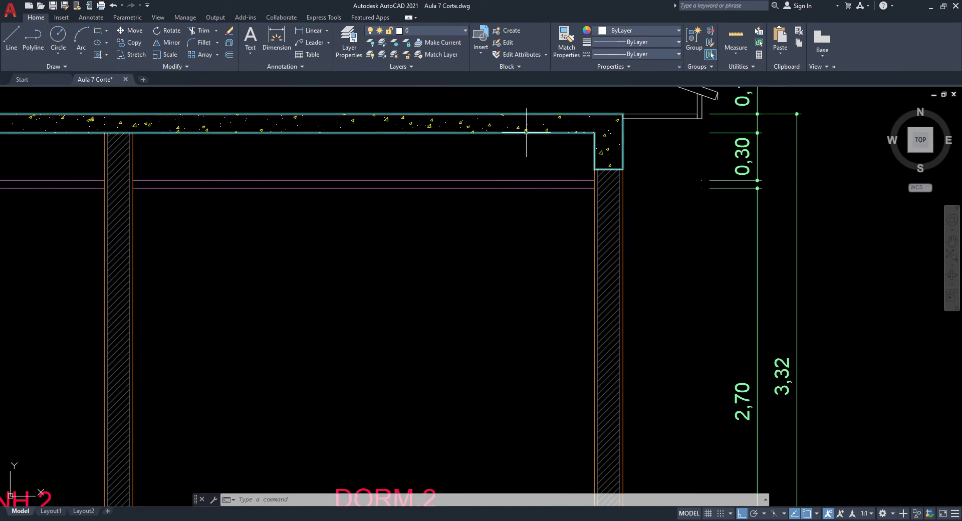
middle_click_drag(501, 155, 612, 249)
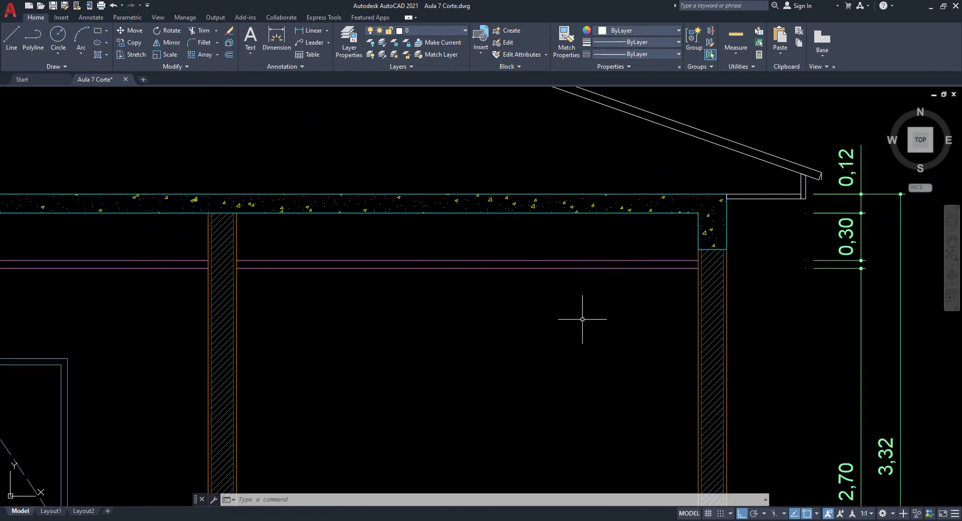
middle_click_drag(587, 319, 621, 305)
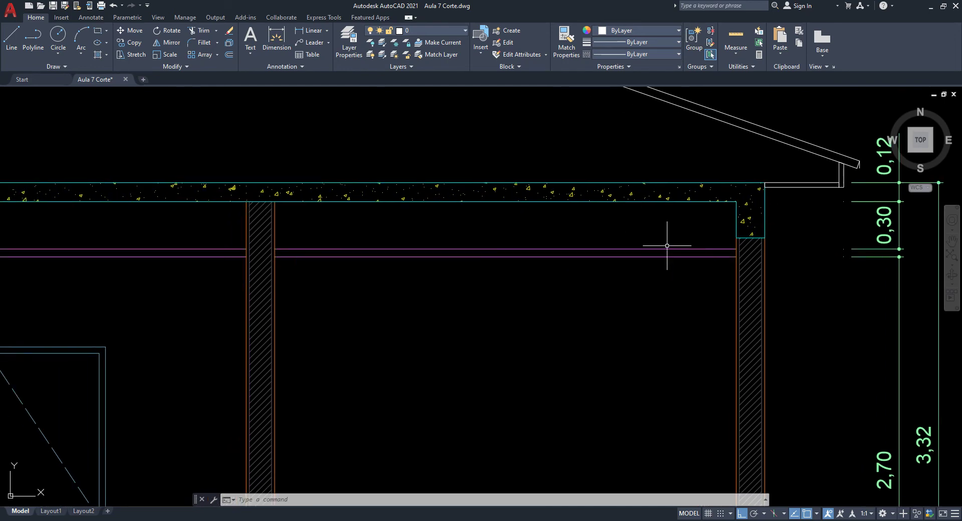
scroll(666, 221, "down", 4)
middle_click_drag(655, 233, 628, 233)
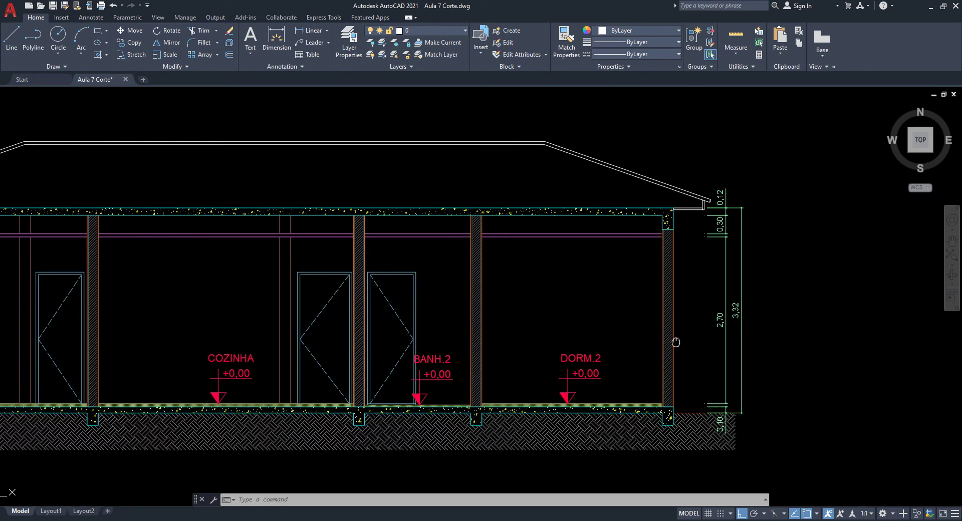
scroll(628, 401, "up", 2)
middle_click_drag(782, 259, 747, 303)
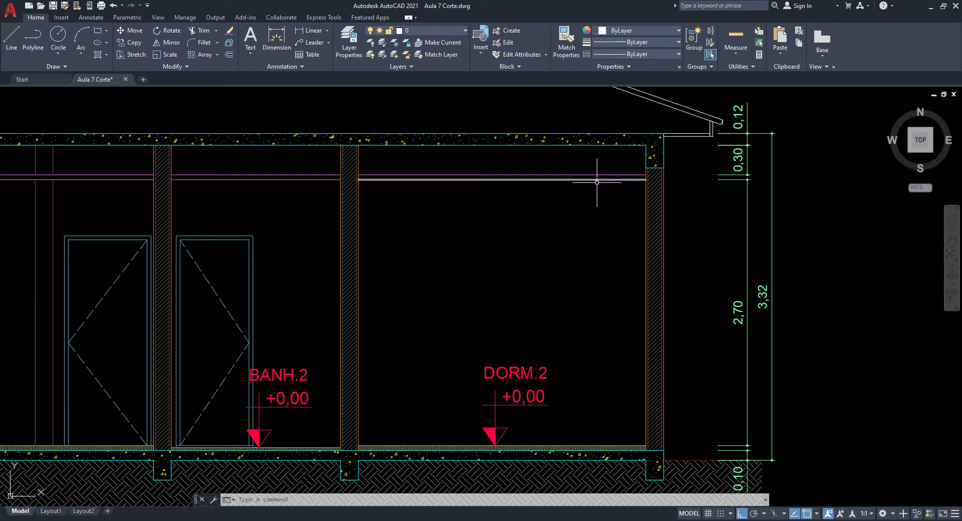
middle_click_drag(642, 192, 647, 254)
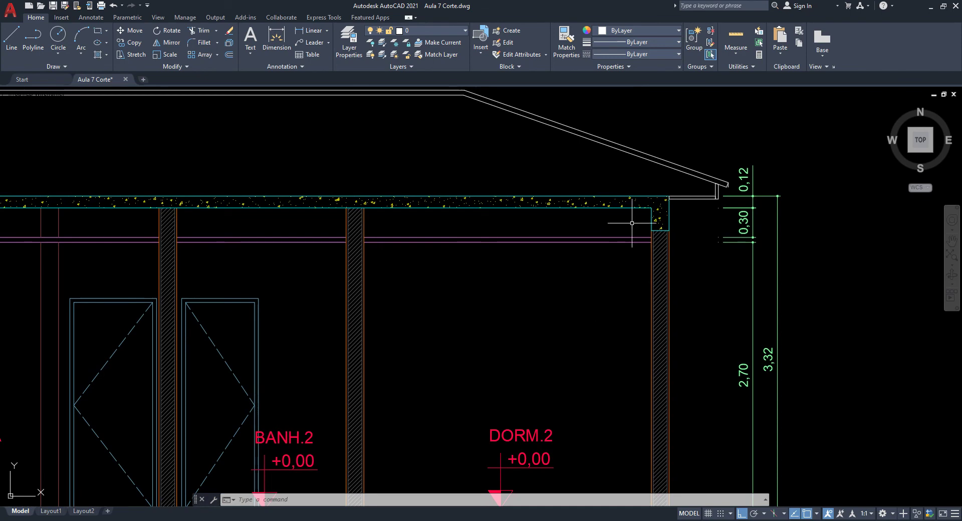
Step: Examine the concrete hatch of the roof slab and edge beam above the outer wall of DORM.2
scroll(654, 200, "up", 6)
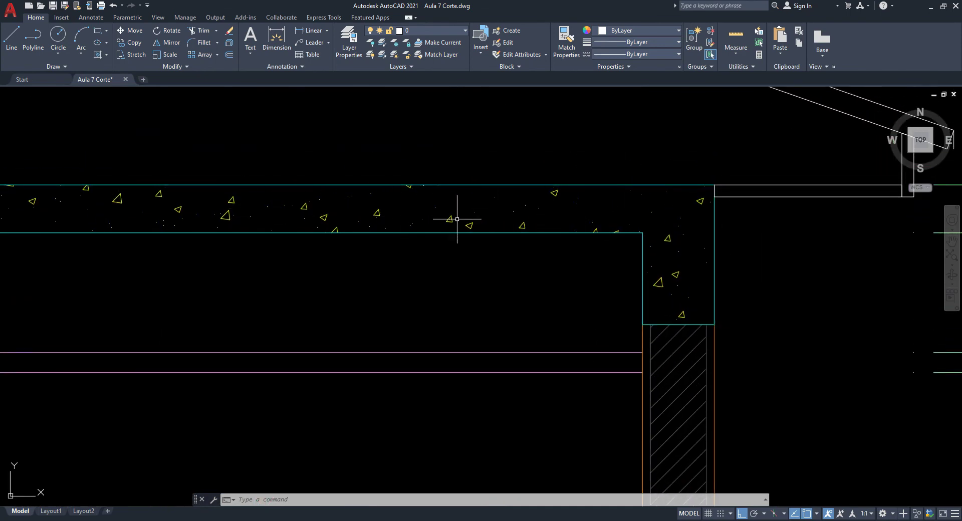
scroll(457, 219, "down", 2)
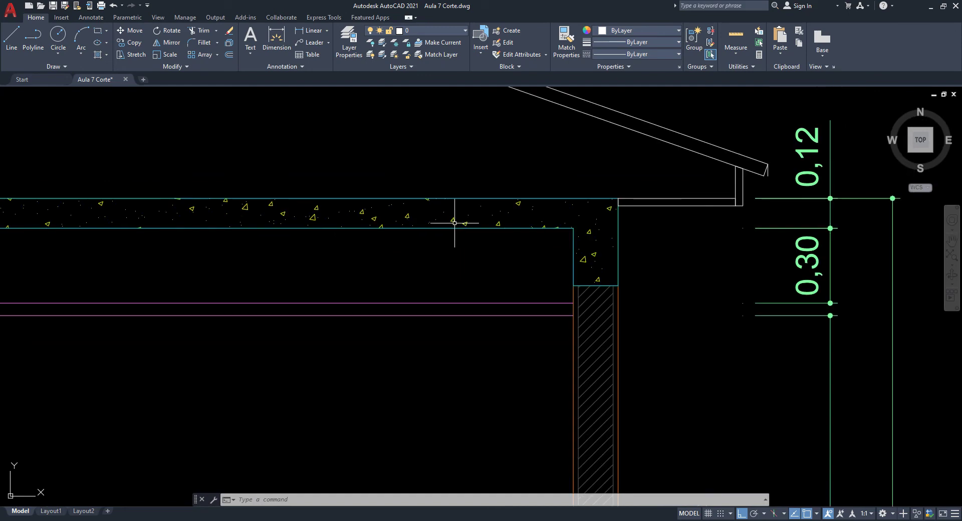
scroll(518, 229, "down", 4)
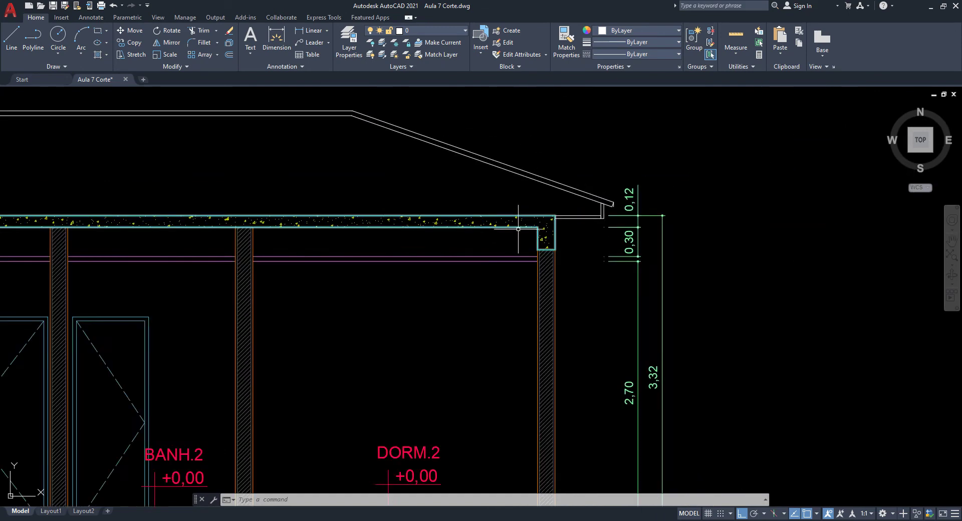
scroll(518, 229, "down", 3)
scroll(555, 234, "up", 6)
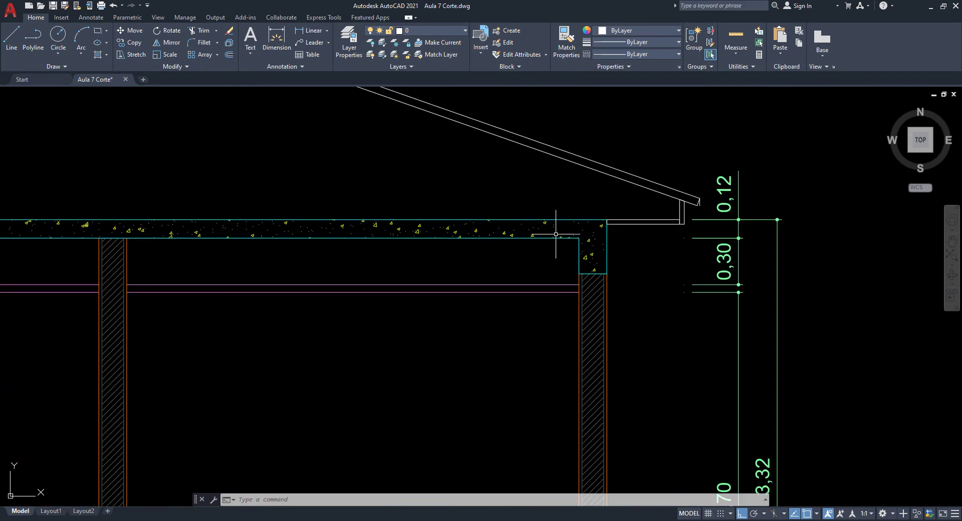
middle_click_drag(556, 234, 585, 282)
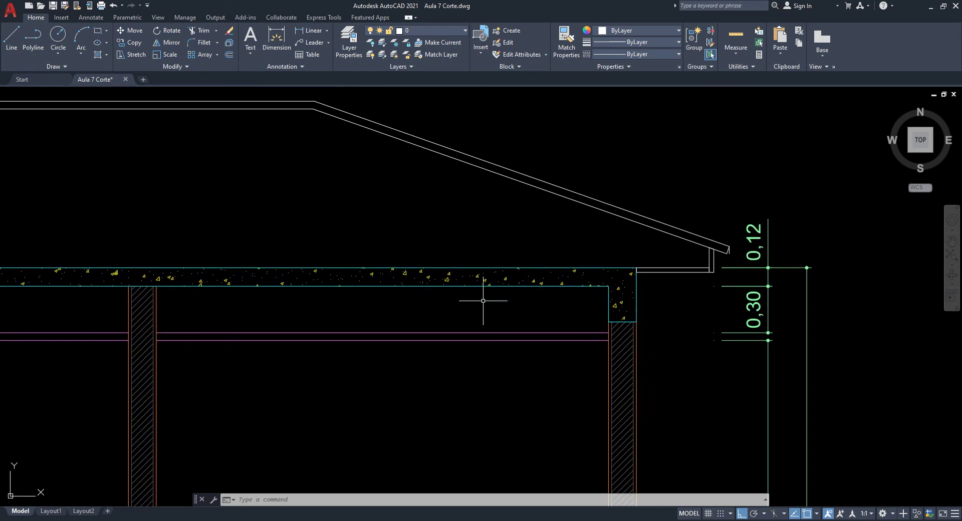
scroll(591, 299, "up", 4)
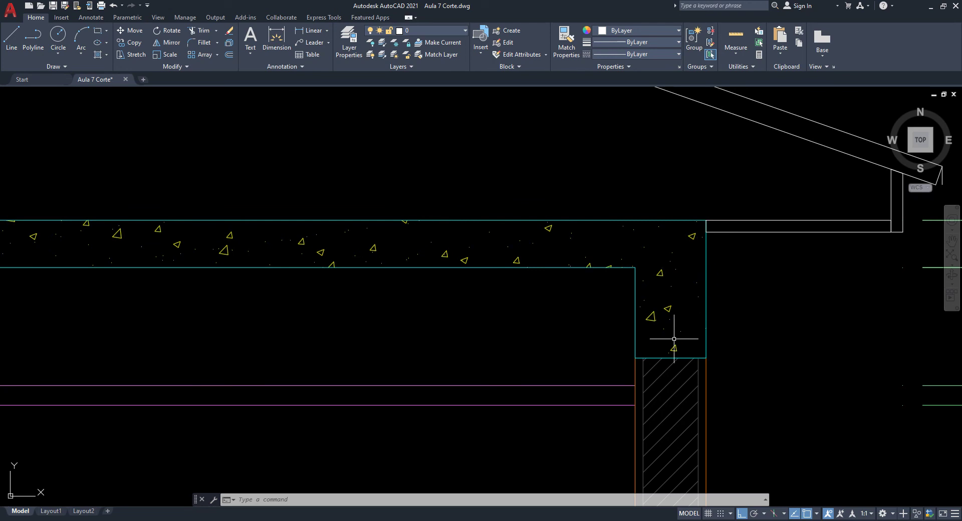
middle_click_drag(674, 337, 613, 331)
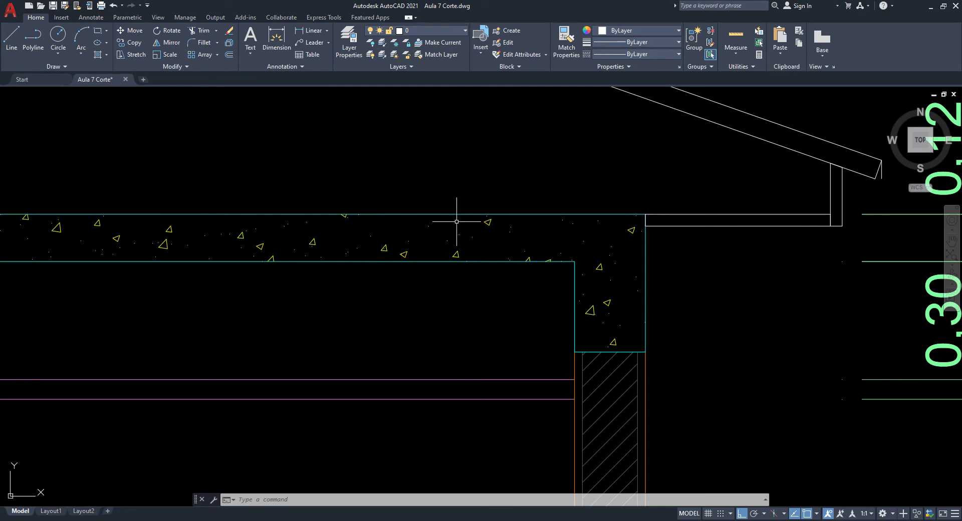
scroll(624, 214, "down", 5)
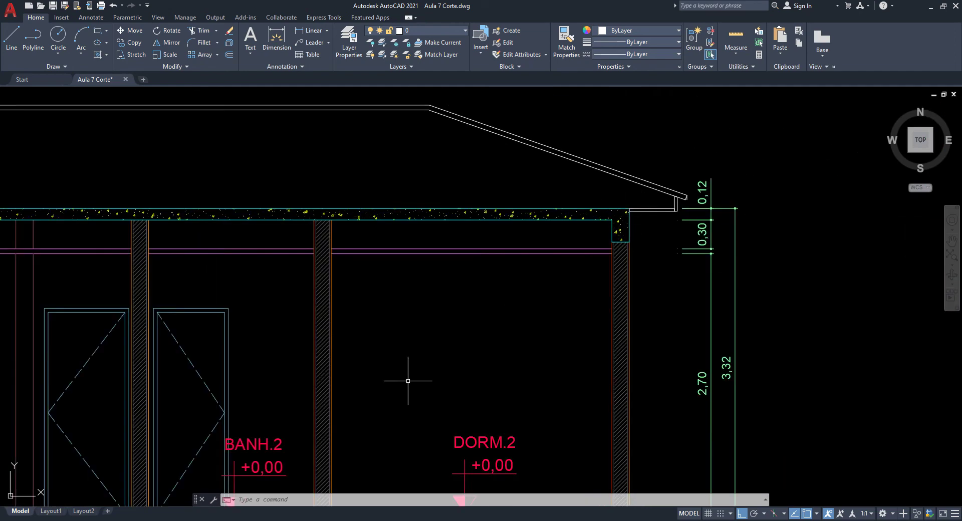
Step: Examine the floor finish of BANH.2 against DORM.2 and inspect the BANH.2 level symbol in CORTE 1
middle_click_drag(407, 382, 522, 290)
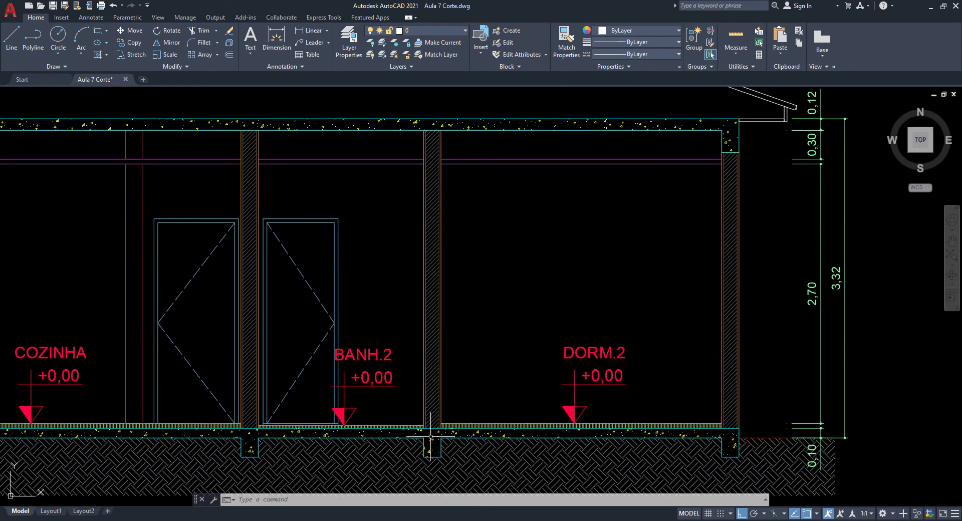
scroll(434, 433, "up", 6)
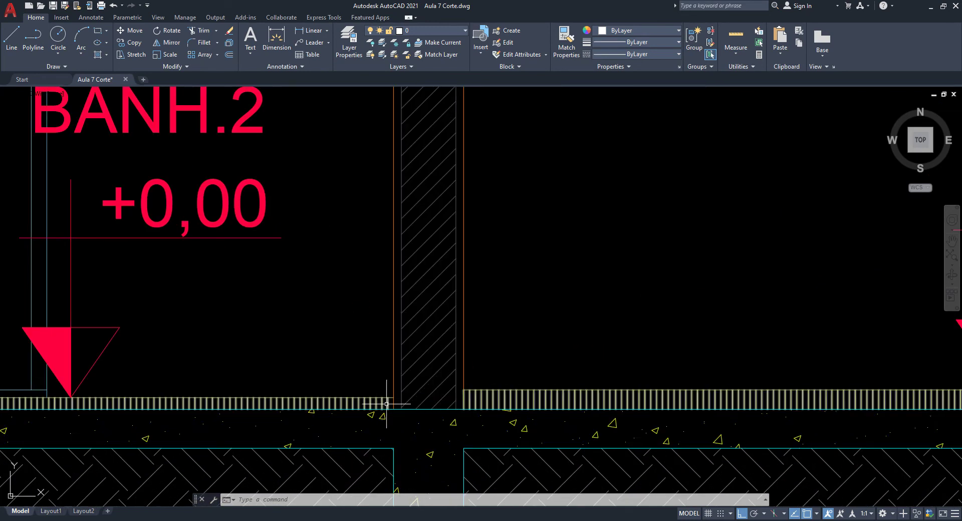
middle_click_drag(389, 397, 457, 383)
scroll(584, 369, "down", 2)
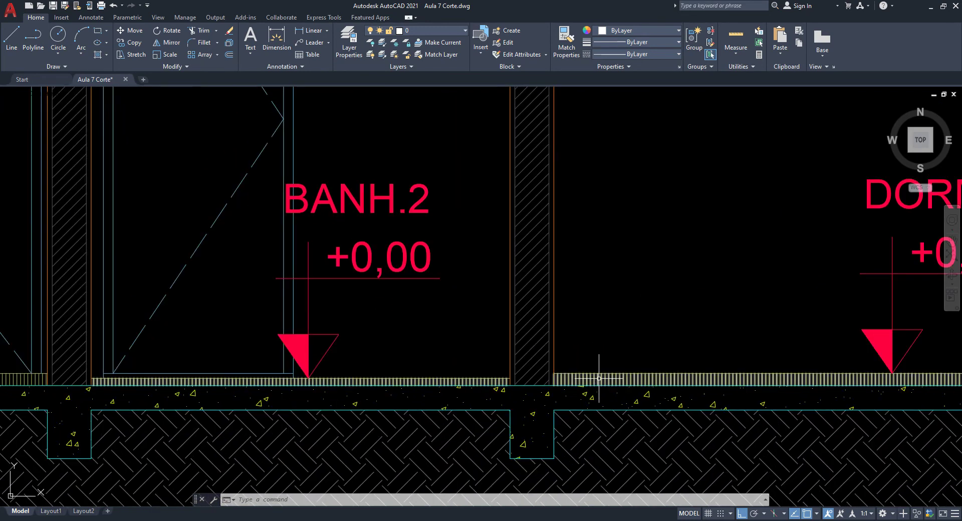
middle_click_drag(589, 370, 667, 369)
left_click(467, 241)
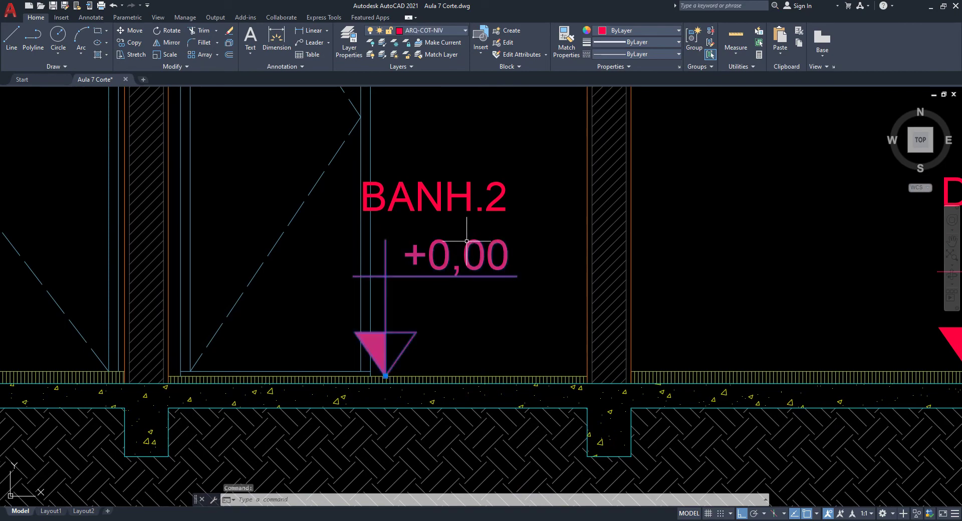
scroll(451, 248, "up", 2)
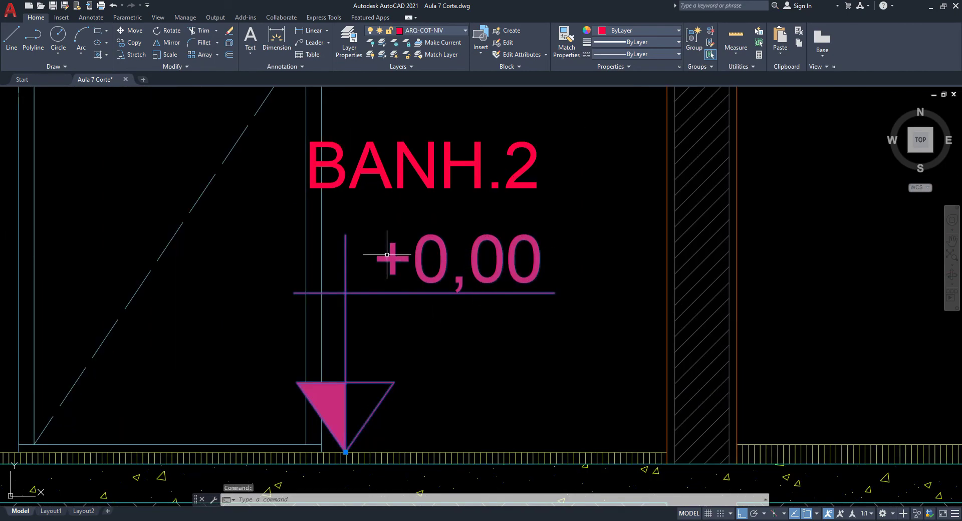
scroll(513, 258, "down", 5)
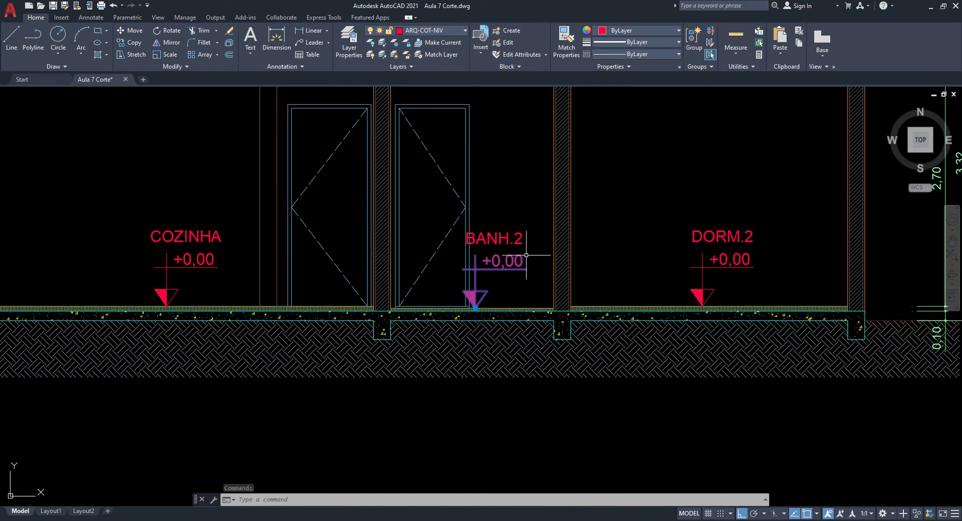
Step: Open the BANH.2 level symbol's block, COTA DE NÍVEL CORTE, in the Block Editor
scroll(509, 266, "up", 3)
key("Escape")
double_click(491, 255)
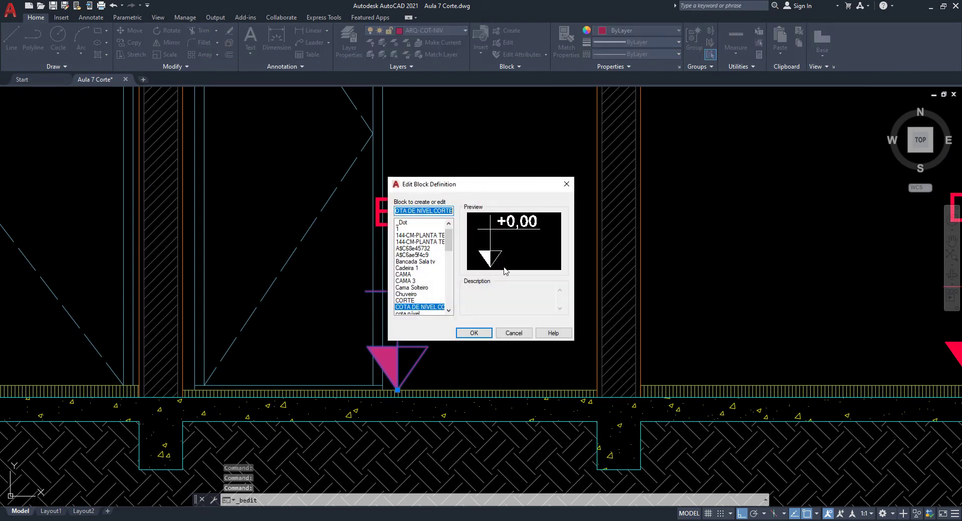
left_click(473, 333)
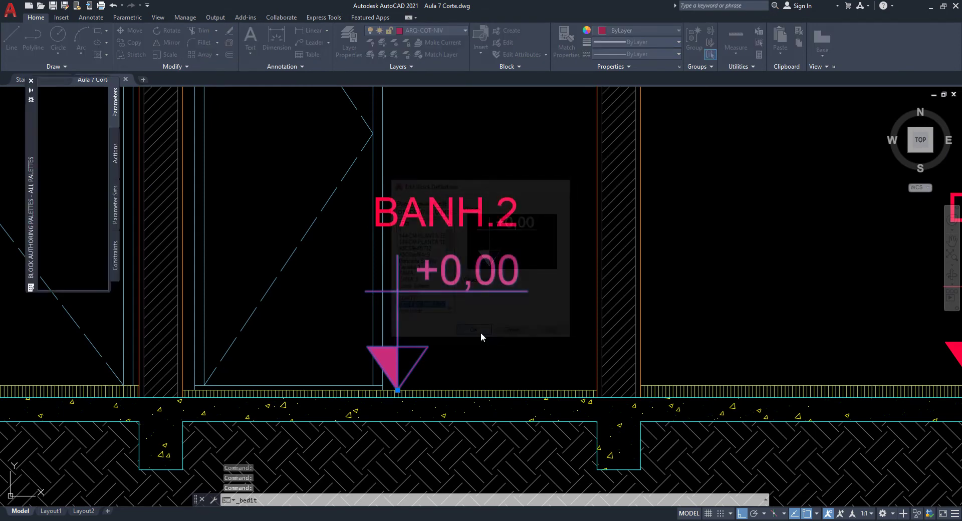
Step: Change the level text inside the COTA DE NÍVEL CORTE block to -0,02
left_click(695, 164)
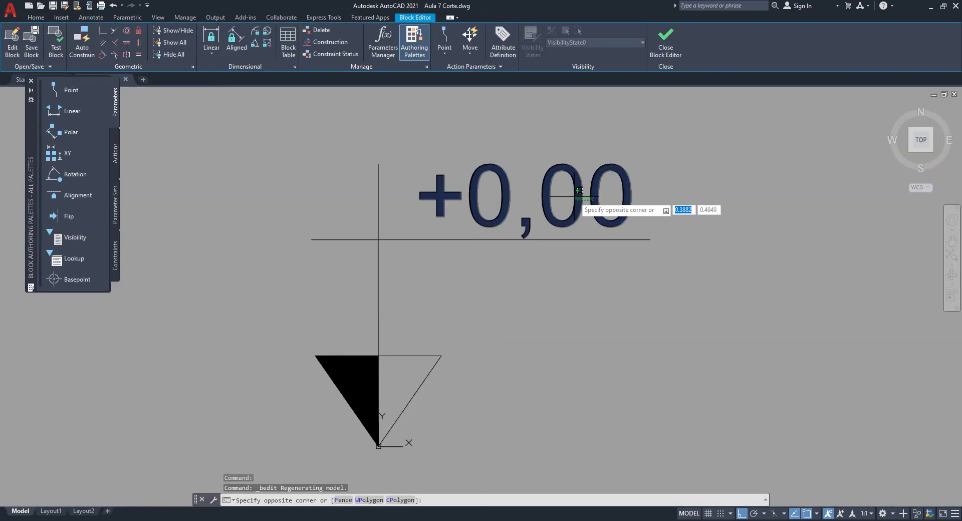
left_click(456, 191)
double_click(466, 191)
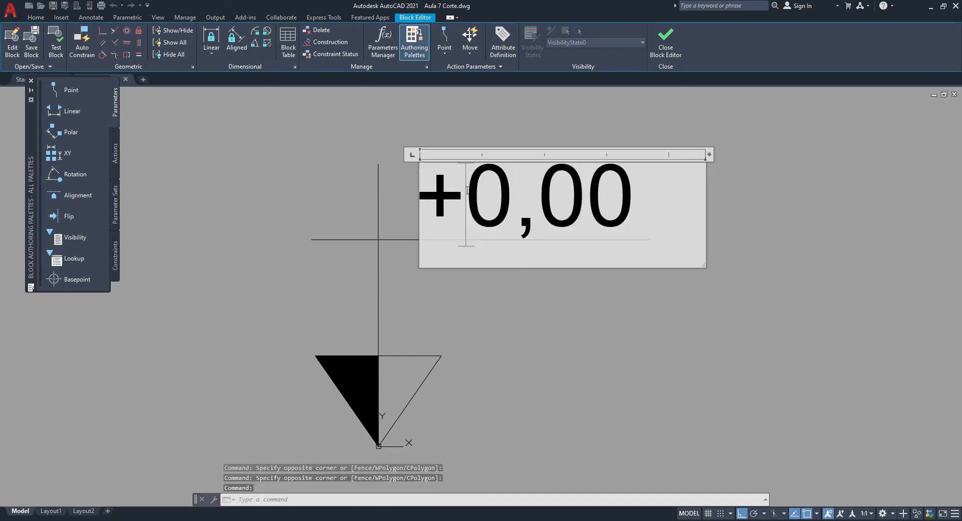
key("BackSpace")
type("-")
key("Right")
key("Right")
key("Right")
key("Right")
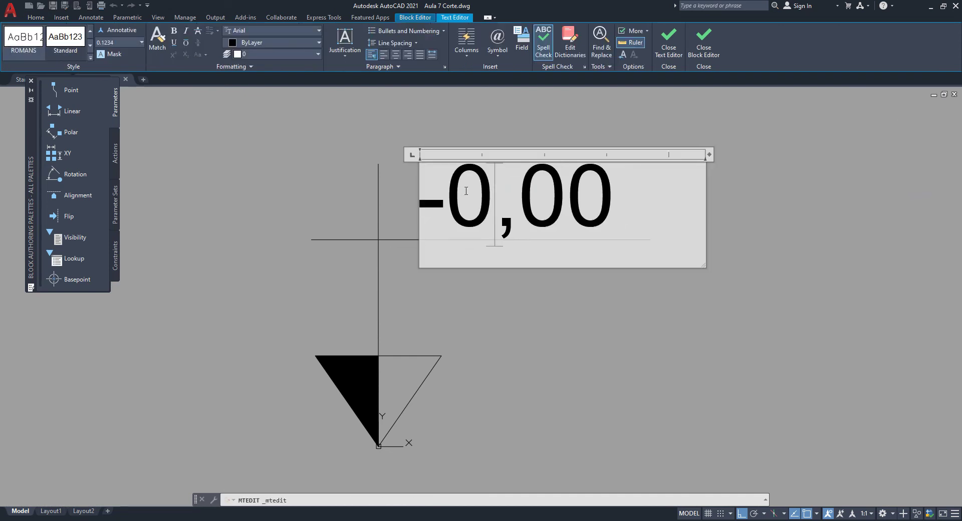
key("BackSpace")
type("2")
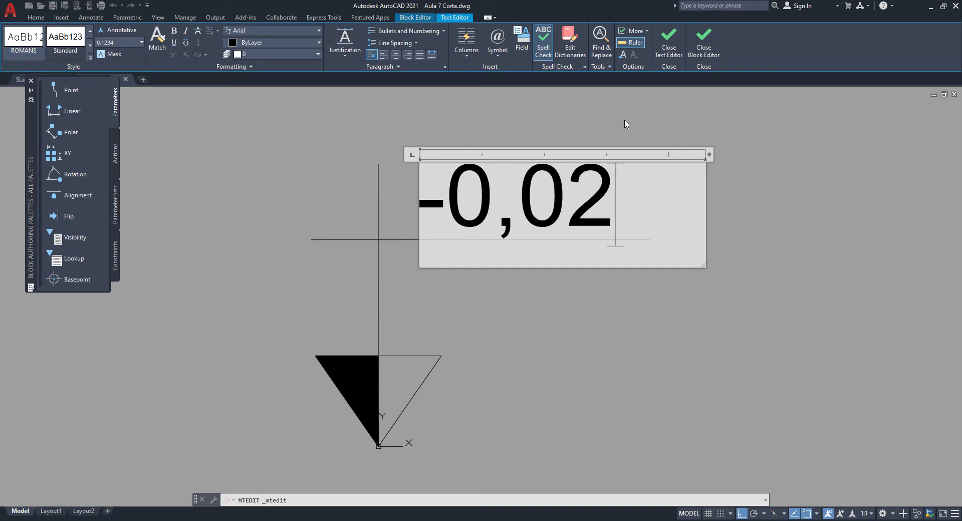
left_click(776, 161)
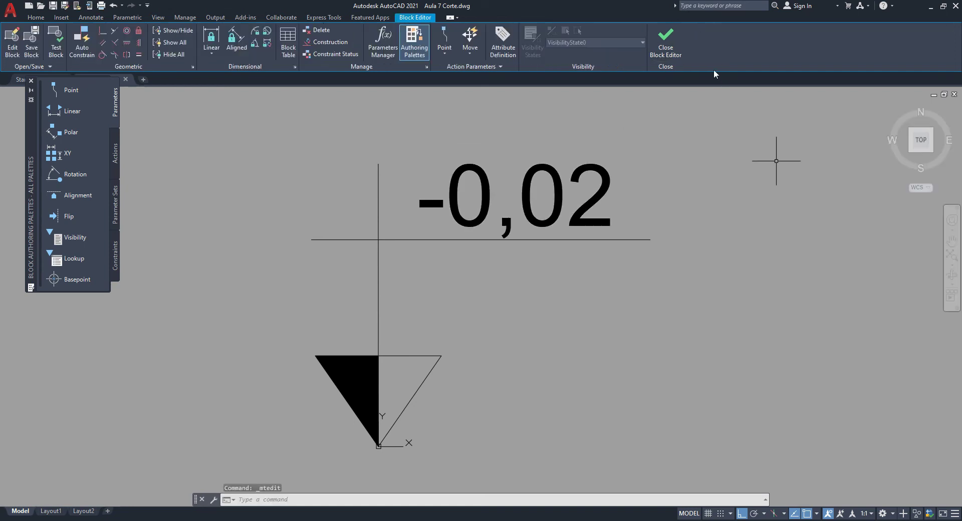
Step: Close the Block Editor and discard the changes to COTA DE NÍVEL CORTE
left_click(668, 44)
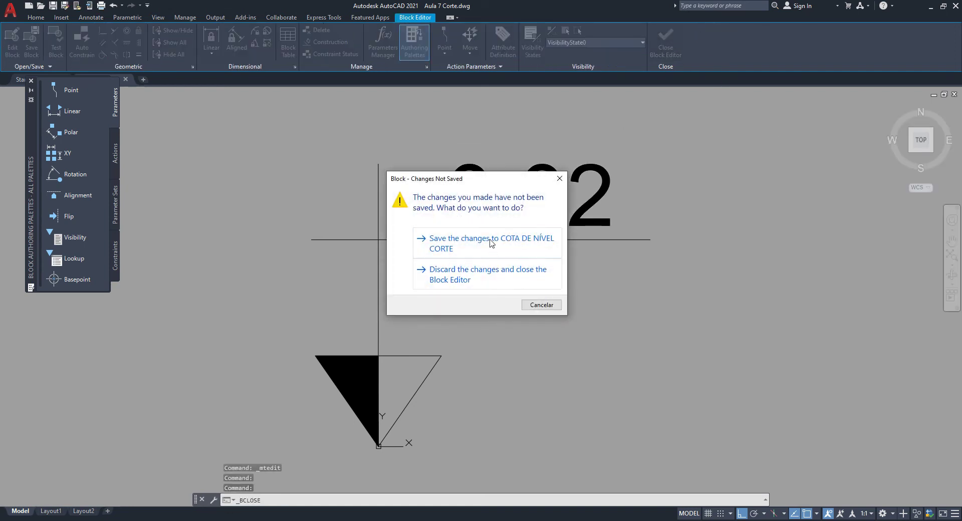
left_click(535, 305)
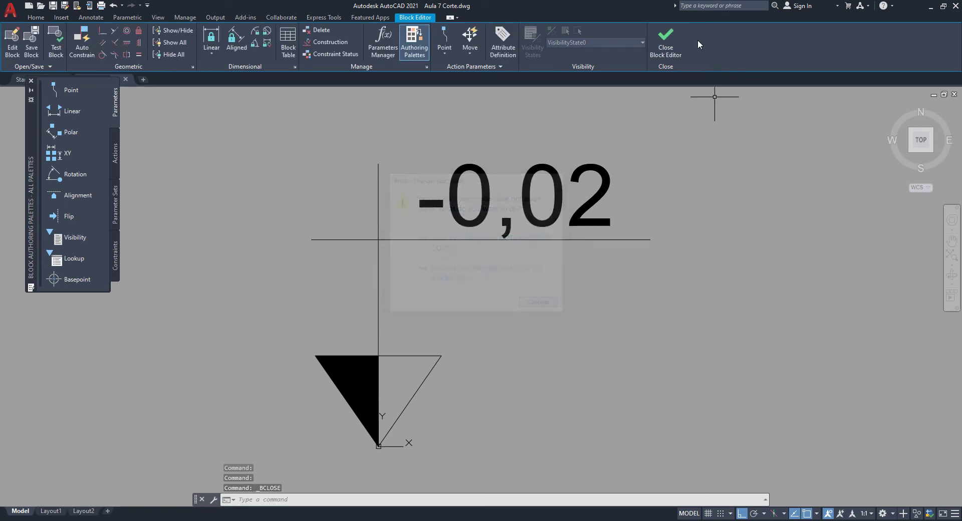
left_click(665, 44)
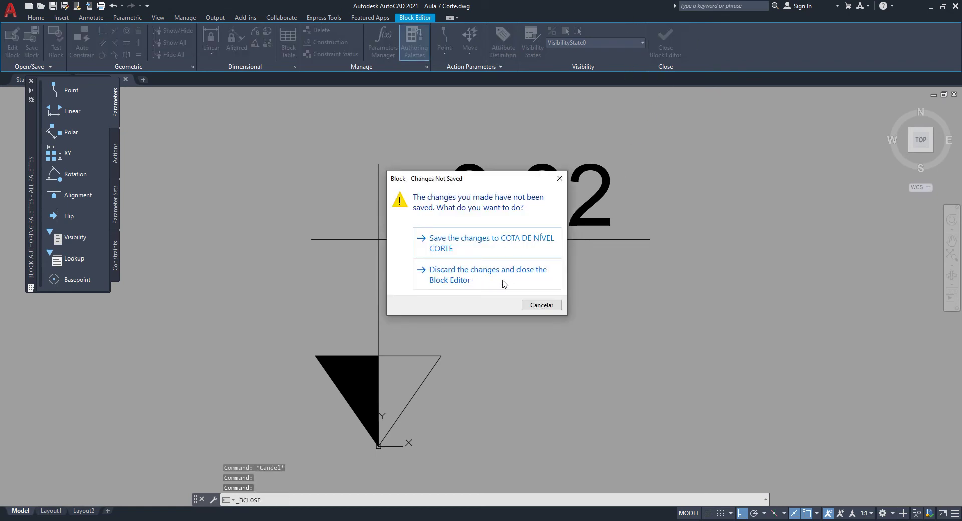
left_click(531, 282)
key("Escape")
Step: Examine the BANH.2 level symbol beside those of COZINHA and DORM.2 in the section
scroll(486, 344, "down", 6)
scroll(470, 346, "up", 2)
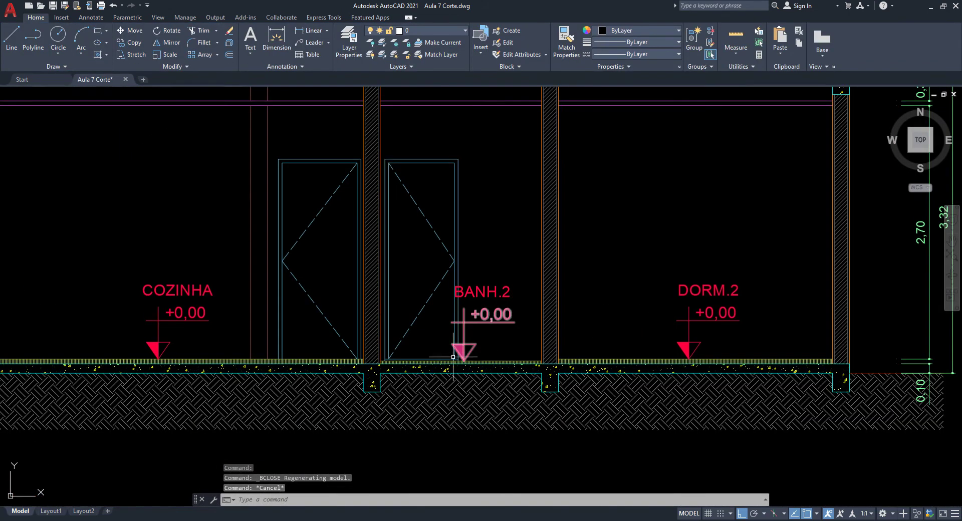
scroll(489, 322, "up", 8)
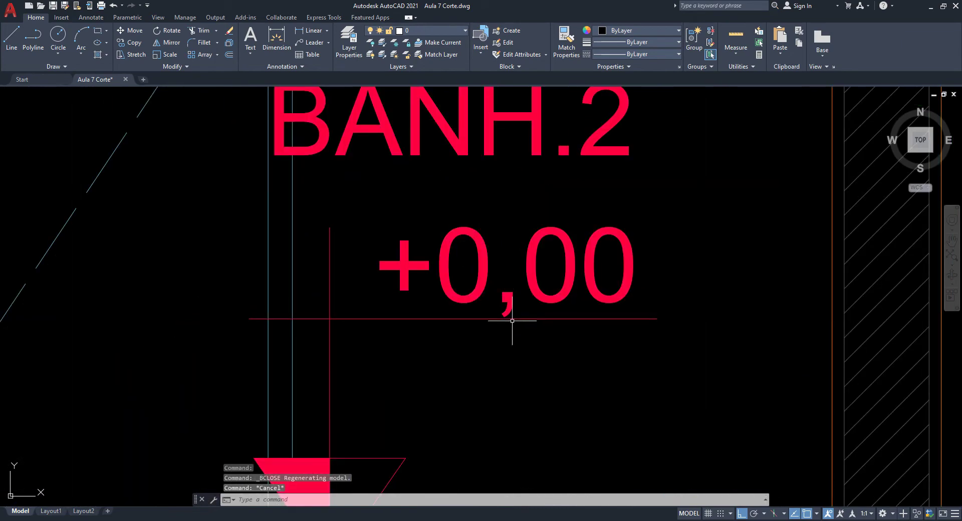
scroll(567, 281, "down", 5)
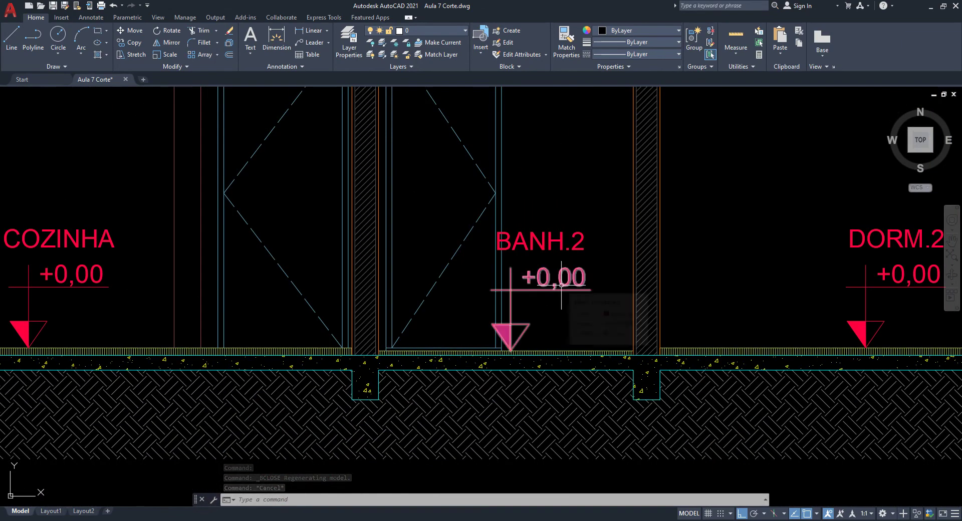
Step: Compare the floor finish thickness on both sides of the wall between COZINHA and BANH.2, and view the adjoining doors
scroll(429, 354, "up", 8)
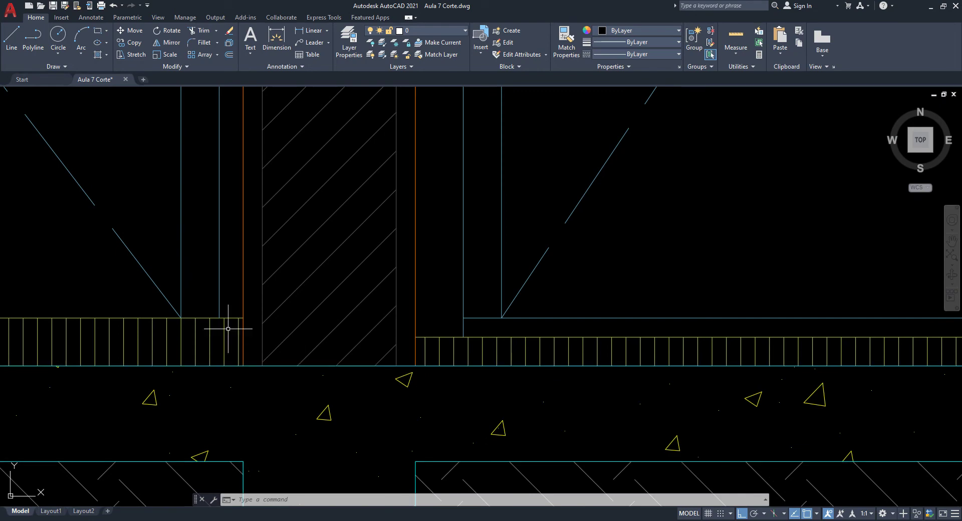
scroll(473, 344, "down", 4)
middle_click_drag(378, 323, 544, 335)
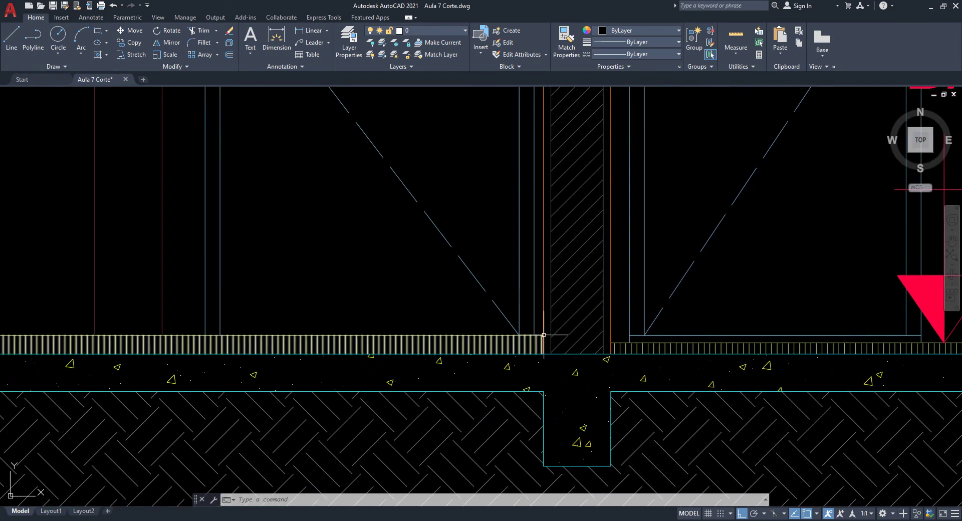
scroll(543, 336, "up", 10)
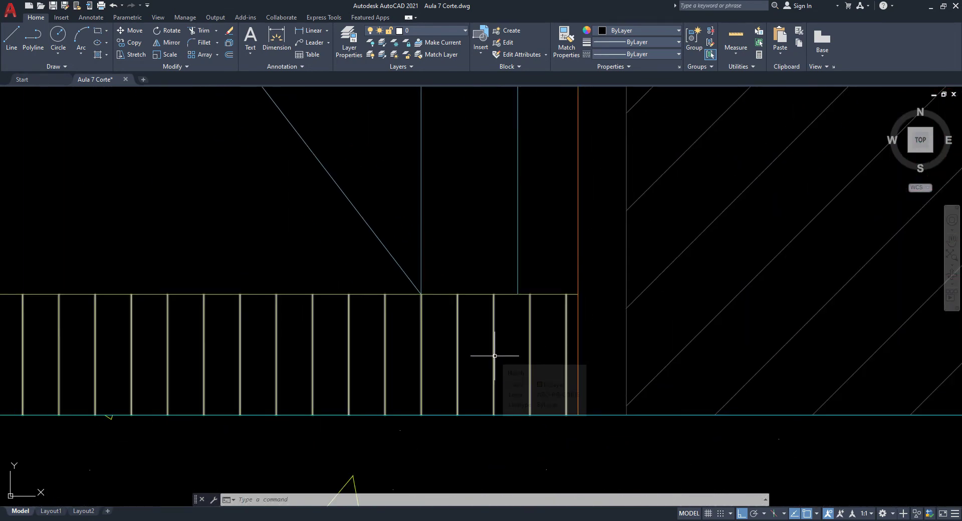
scroll(496, 355, "down", 9)
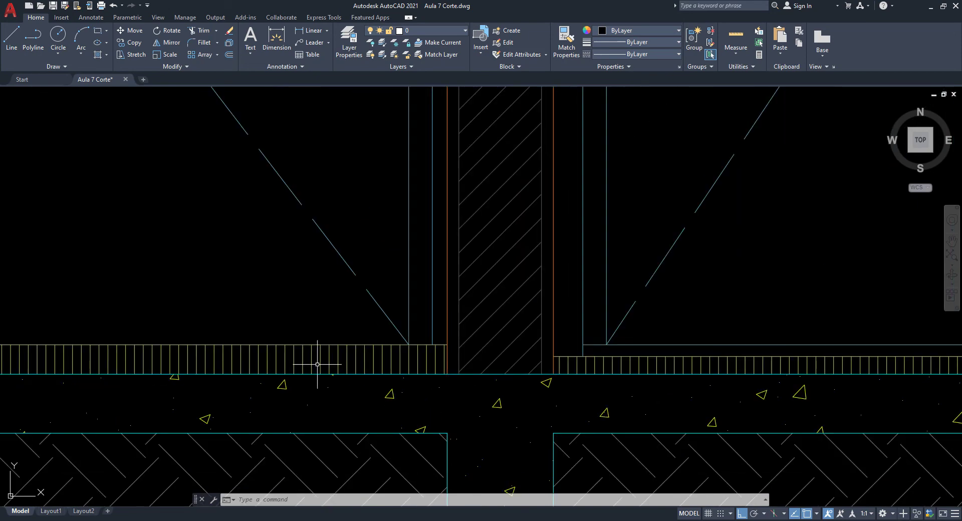
scroll(317, 364, "down", 7)
mouse_move(403, 230)
middle_mouse_down()
mouse_move(483, 240)
mouse_move(473, 332)
middle_mouse_up()
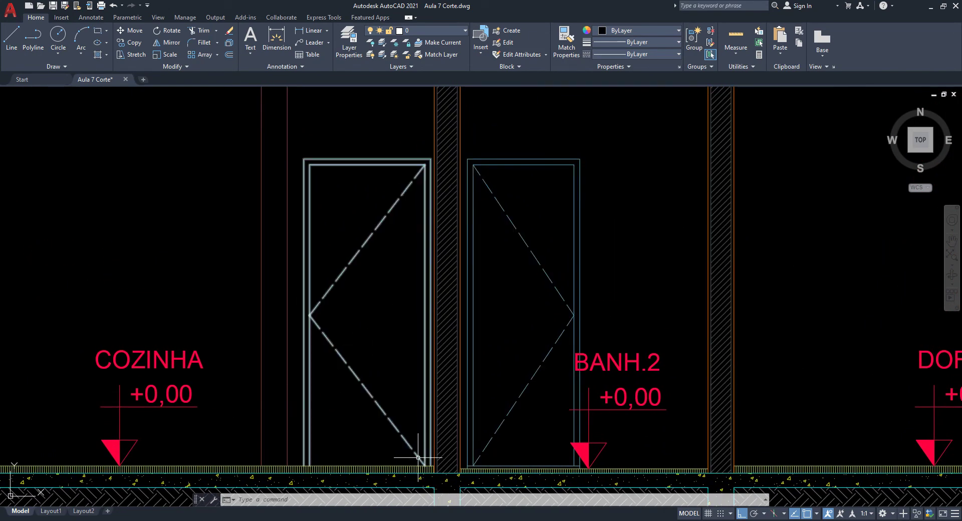
Step: Switch to the ABNT NBR 6492 document in Chrome and examine door types P1, P2 and P3 on page 45 up close
mouse_move(381, 516)
left_click(406, 493)
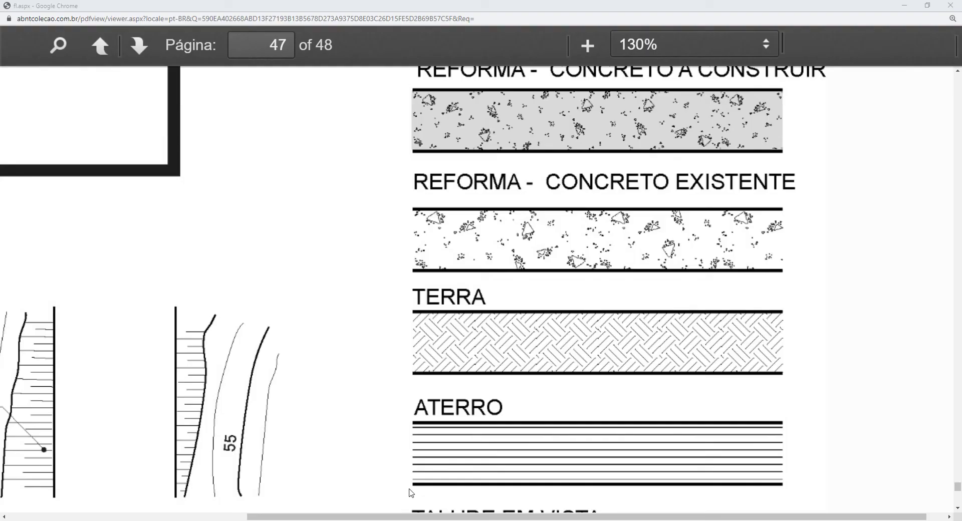
scroll(489, 375, "down", 3, "ctrl")
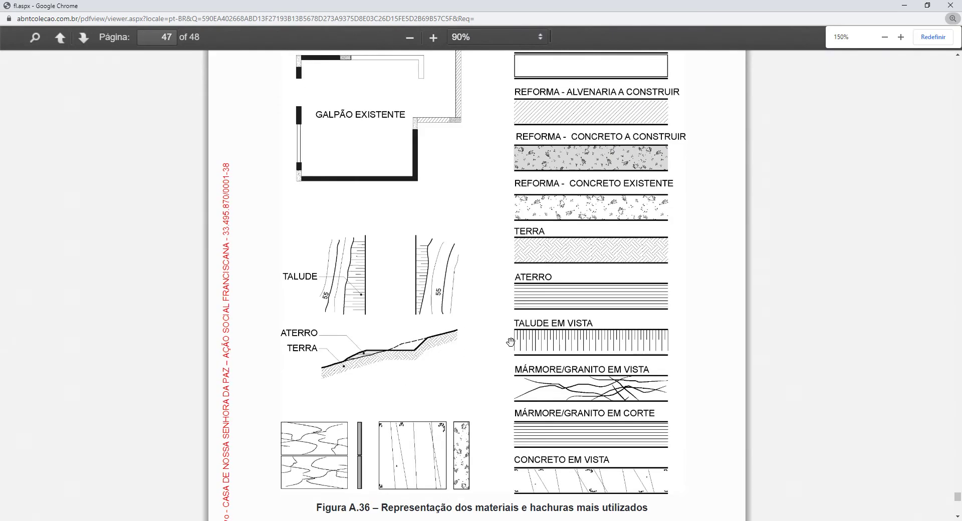
scroll(578, 316, "down", 10)
scroll(609, 349, "down", 2)
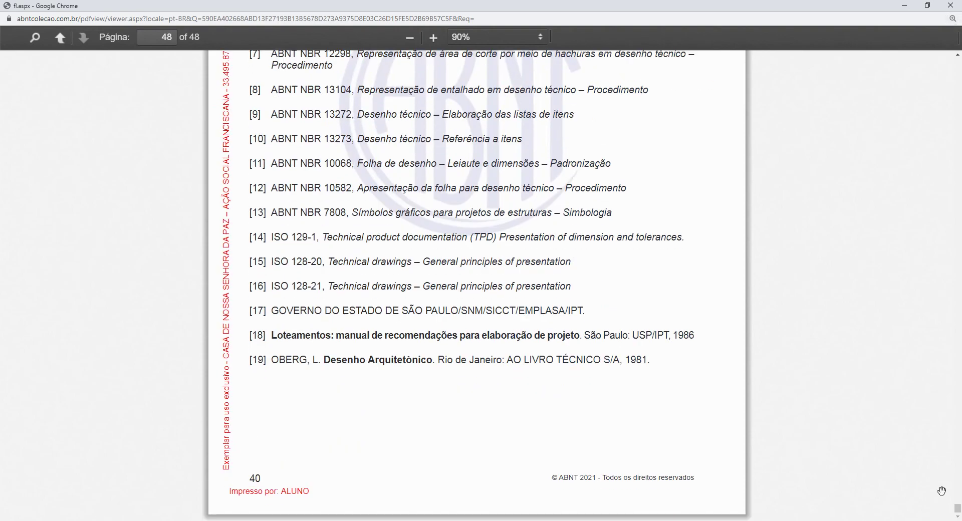
left_click_drag(957, 511, 959, 476)
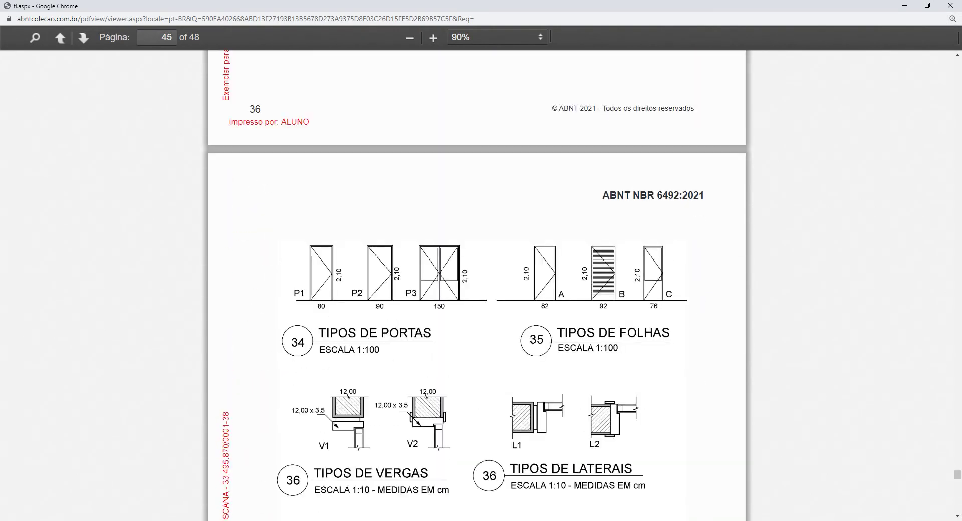
scroll(347, 325, "up", 4, "ctrl")
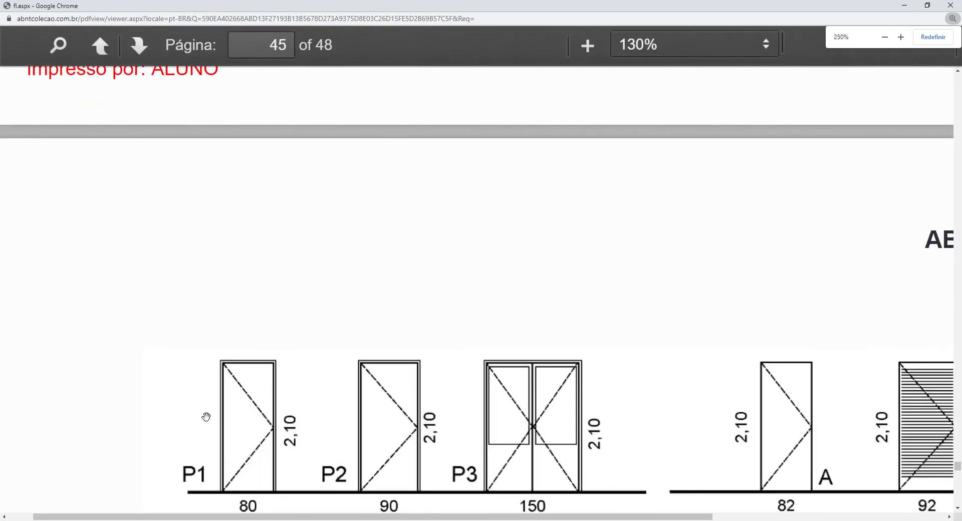
scroll(491, 276, "down", 1)
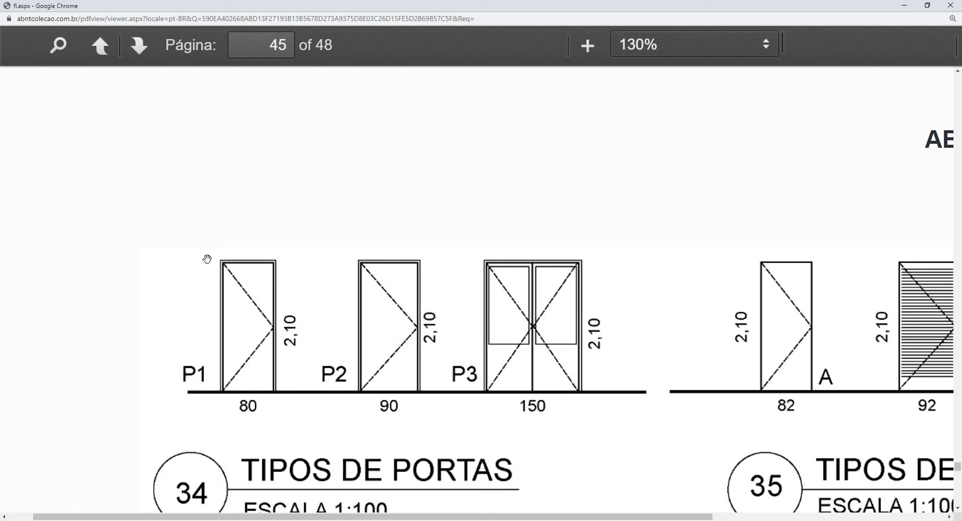
Step: Switch back to AutoCAD and examine the doors across the whole CORTE 1 section
key("alt+Tab")
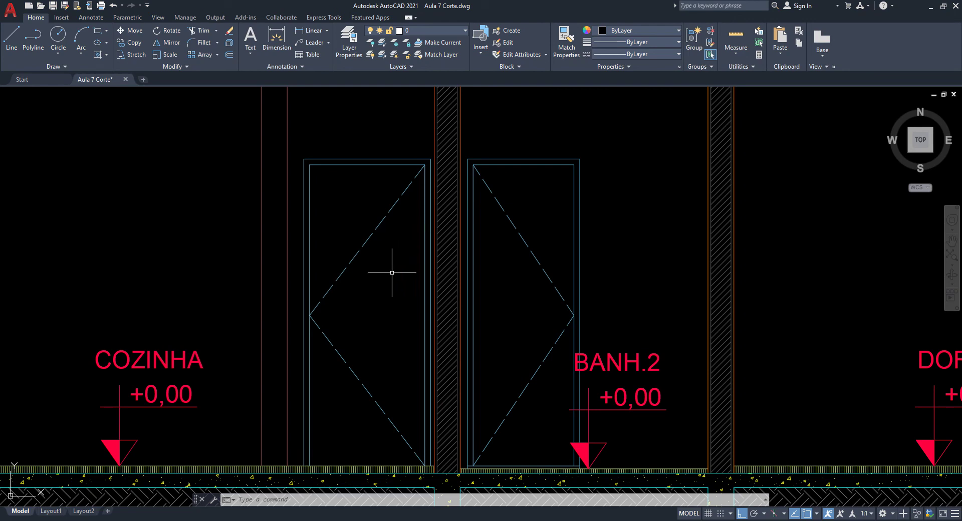
scroll(392, 272, "down", 5)
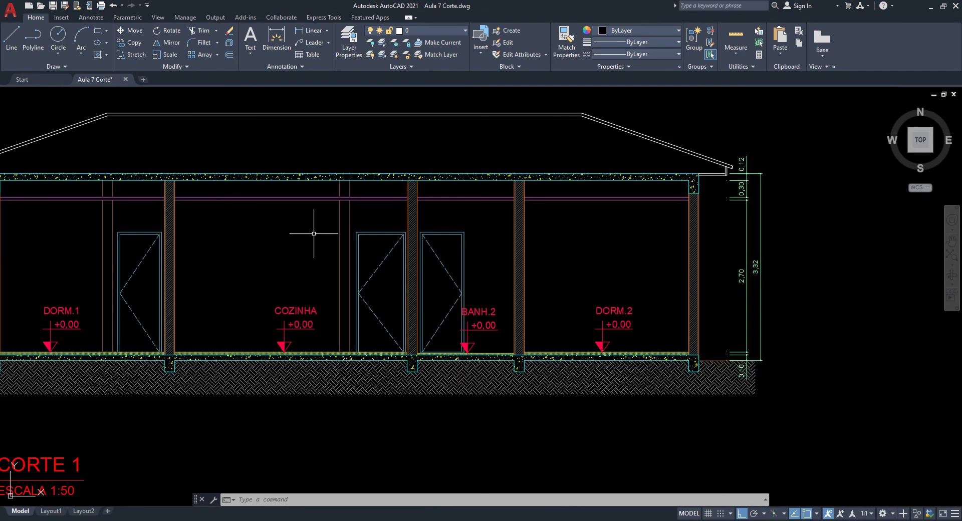
middle_click_drag(313, 233, 477, 250)
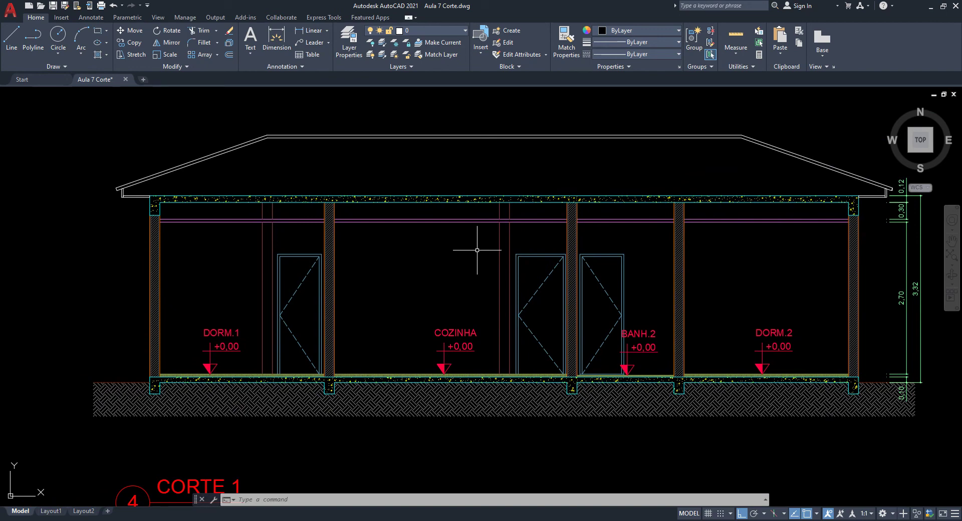
Step: Examine the floor finish, concrete slab and foundation beam at the outer wall of DORM.1
mouse_move(391, 304)
middle_mouse_down()
mouse_move(481, 262)
mouse_move(535, 254)
middle_mouse_up()
scroll(274, 354, "up", 6)
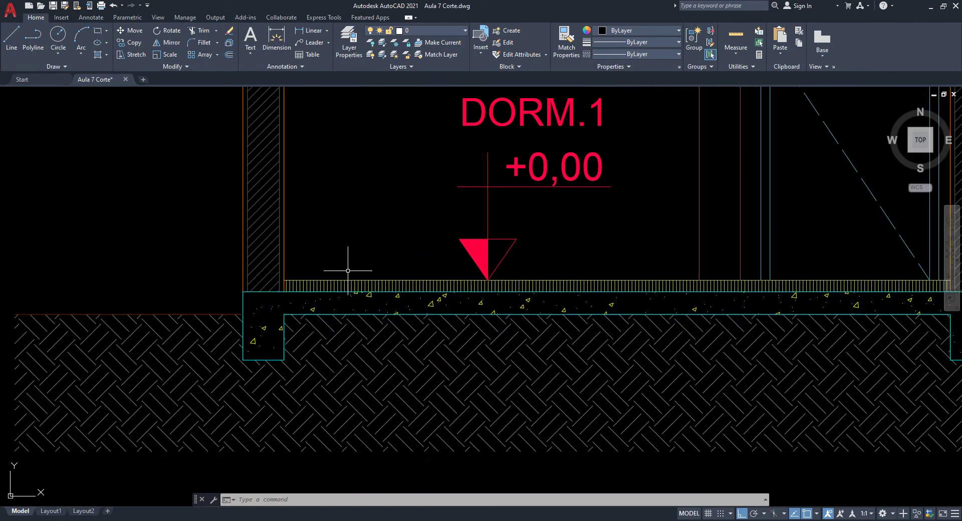
middle_click_drag(344, 301, 355, 327)
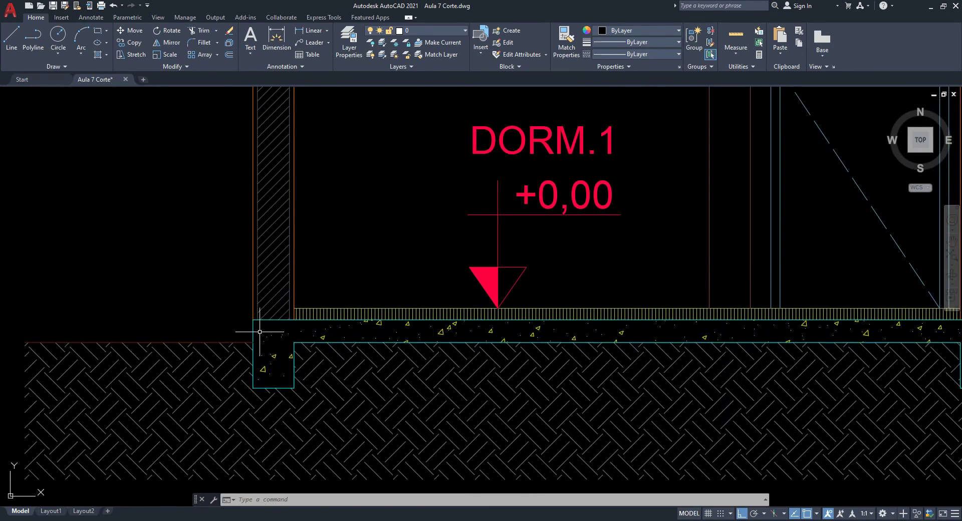
Step: Inspect the concrete outline of the slab and foundation beam at DORM.1's outer wall, together with the soil hatch around it
scroll(261, 326, "up", 2)
middle_click_drag(260, 343, 333, 313)
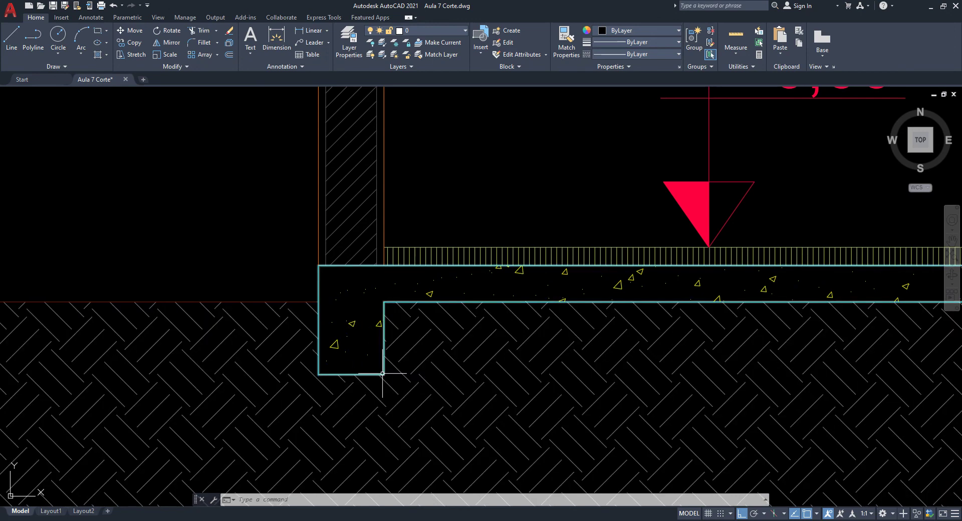
mouse_move(383, 373)
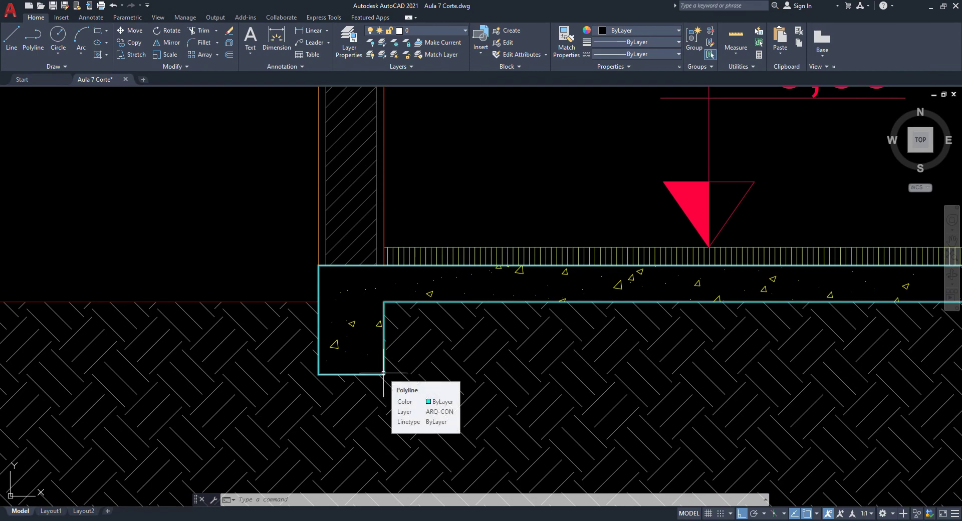
scroll(421, 322, "down", 3)
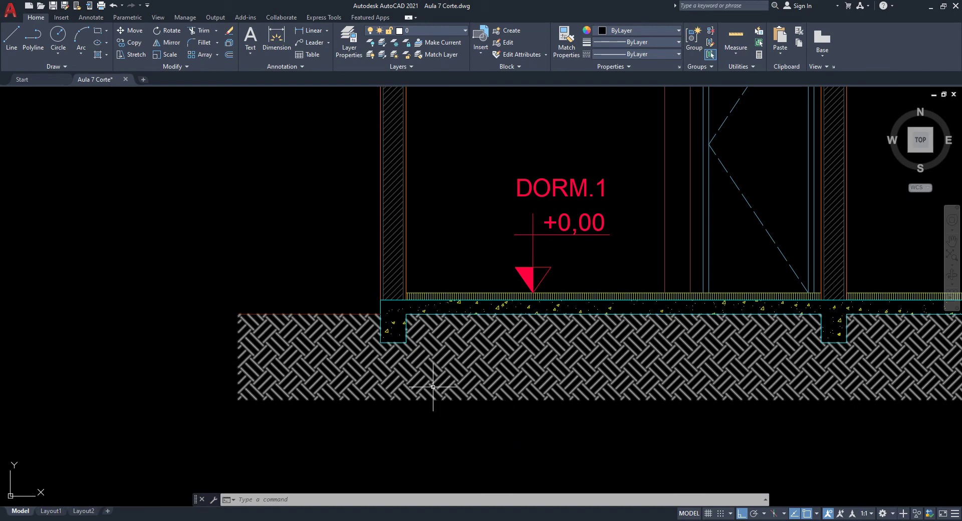
middle_click_drag(556, 295, 533, 437)
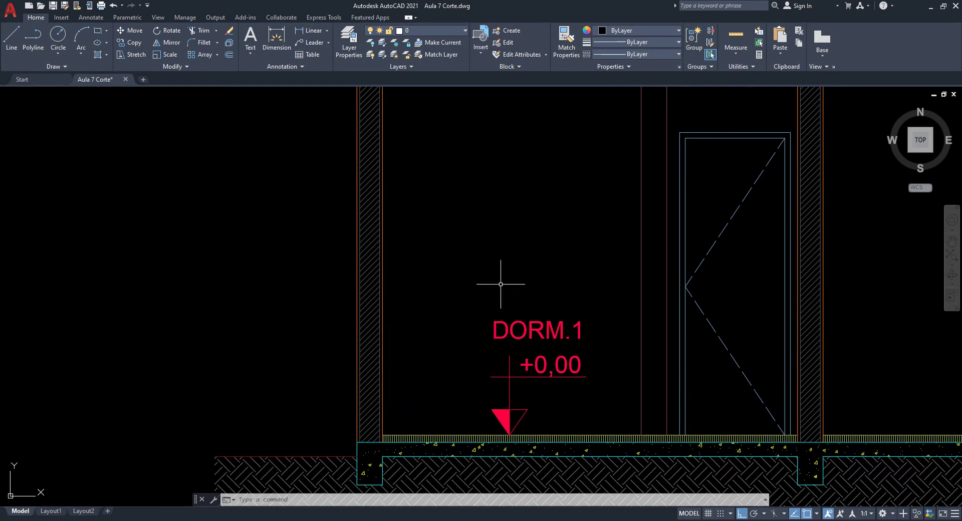
middle_click_drag(506, 386, 537, 286)
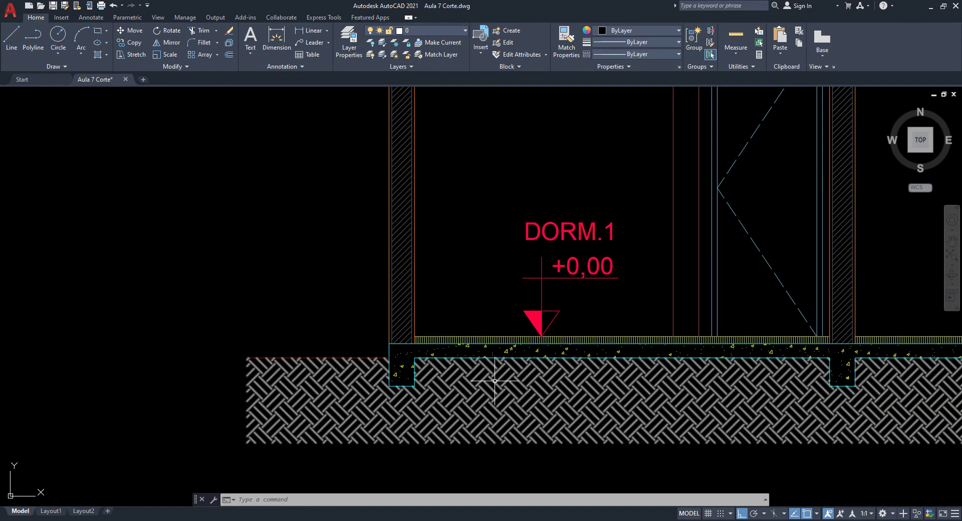
mouse_move(491, 386)
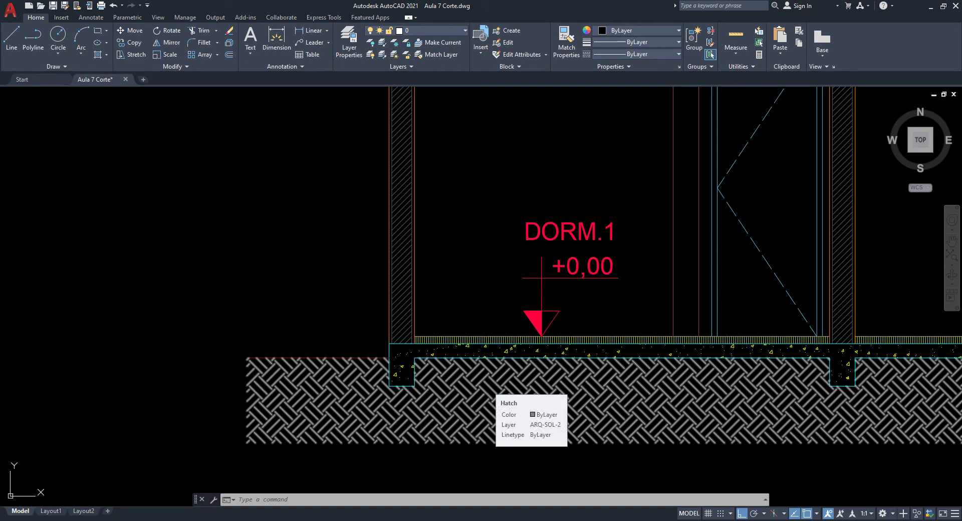
scroll(461, 380, "up", 5)
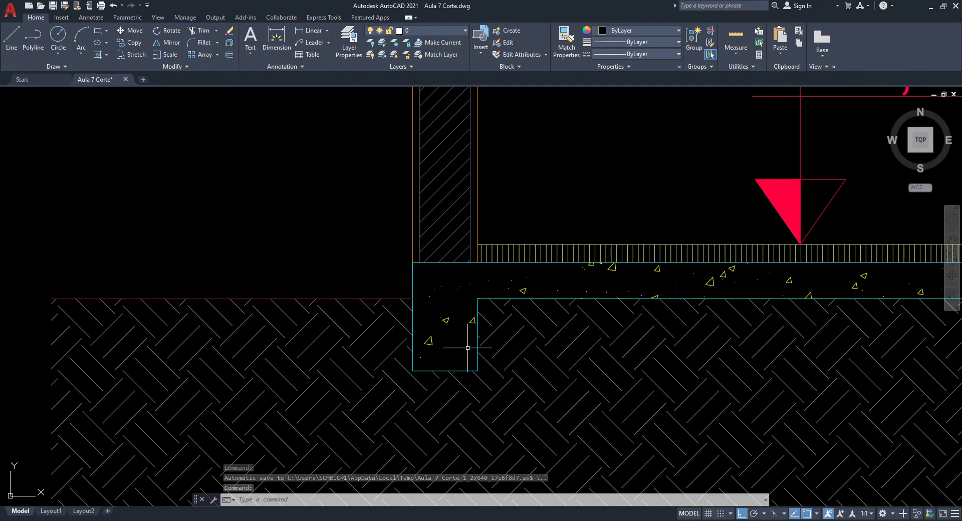
Step: Examine the foundation beams under the interior walls from DORM.1 through COZINHA and BANH.2 to DORM.2
scroll(464, 333, "down", 5)
middle_click_drag(464, 332, 635, 319)
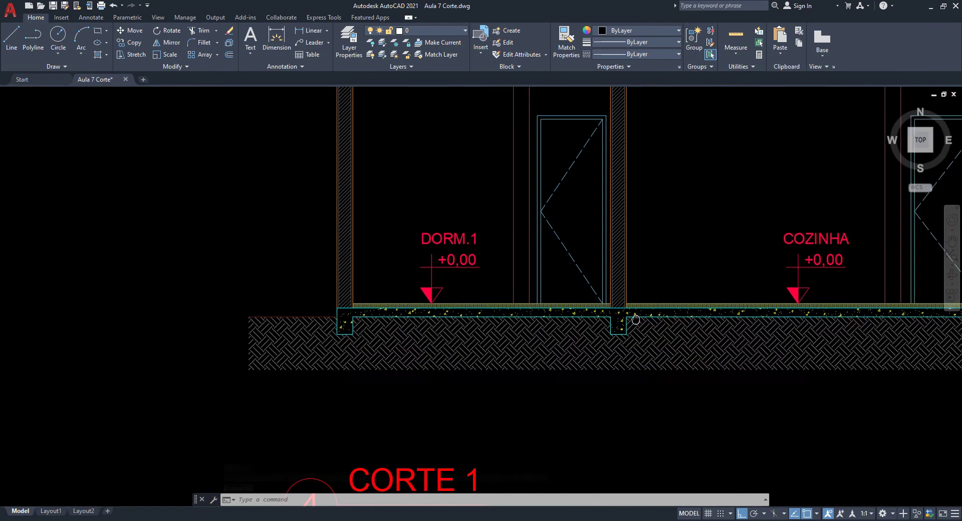
scroll(635, 319, "up", 5)
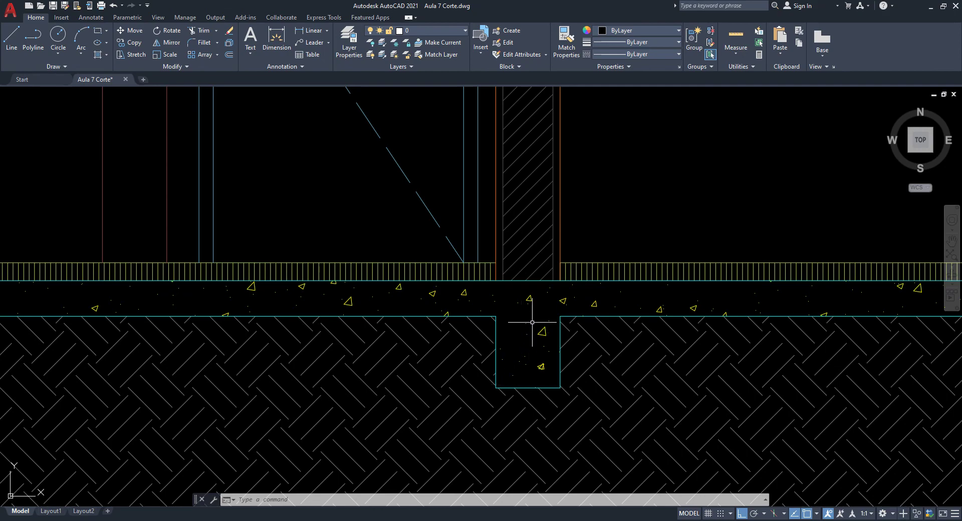
scroll(532, 322, "down", 5)
mouse_move(562, 332)
middle_mouse_down()
mouse_move(371, 350)
mouse_move(269, 345)
middle_mouse_up()
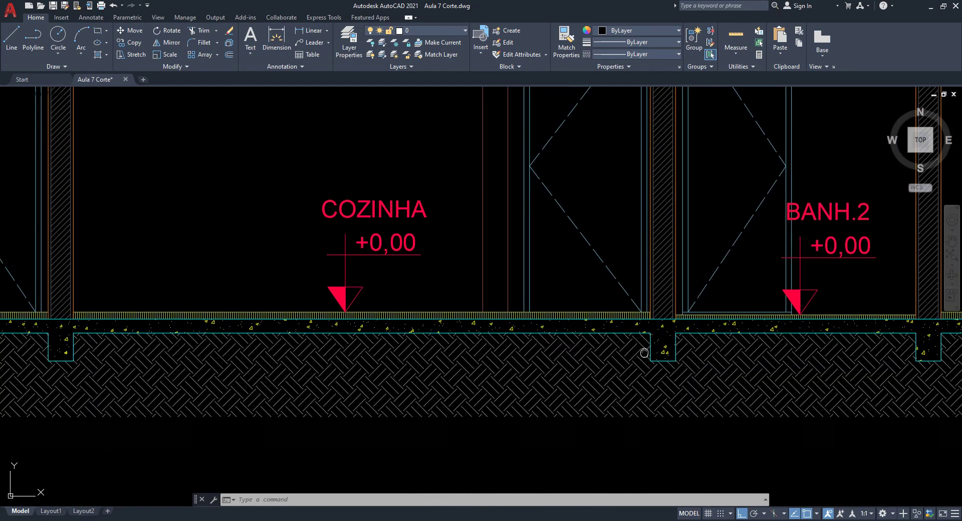
middle_click_drag(643, 352, 457, 355)
scroll(469, 355, "up", 2)
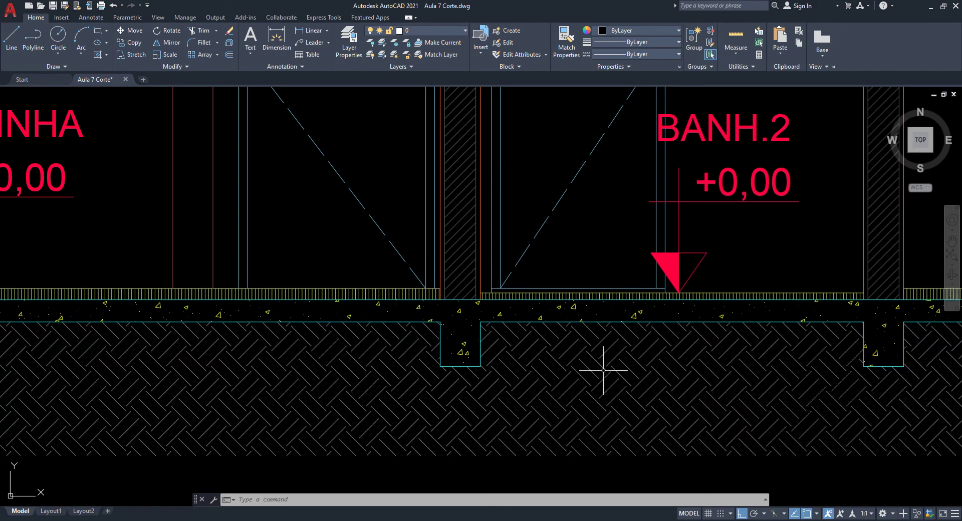
scroll(615, 372, "down", 5)
middle_click_drag(644, 354, 496, 337)
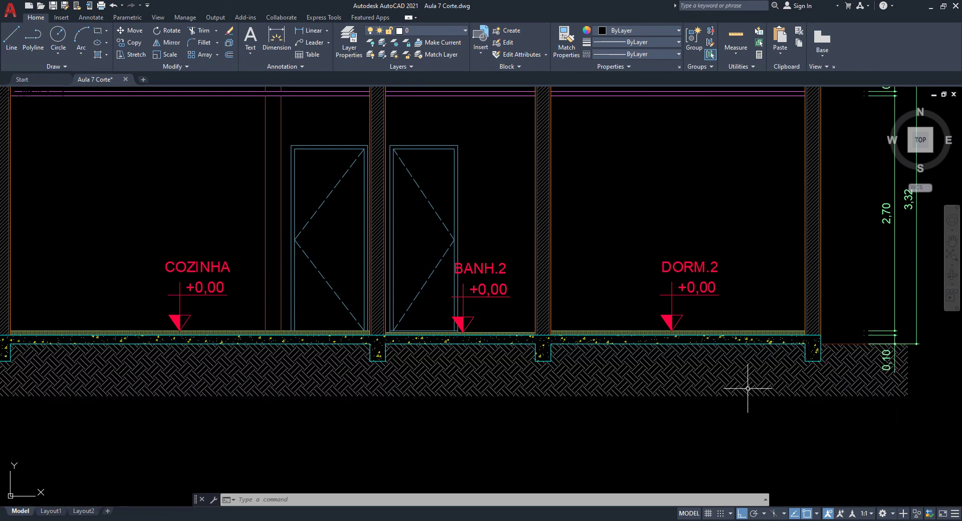
Step: Examine the roof slope, eave, ceiling slab and upper concrete beam above DORM.1's outer wall in CORTE 1
scroll(738, 389, "down", 2)
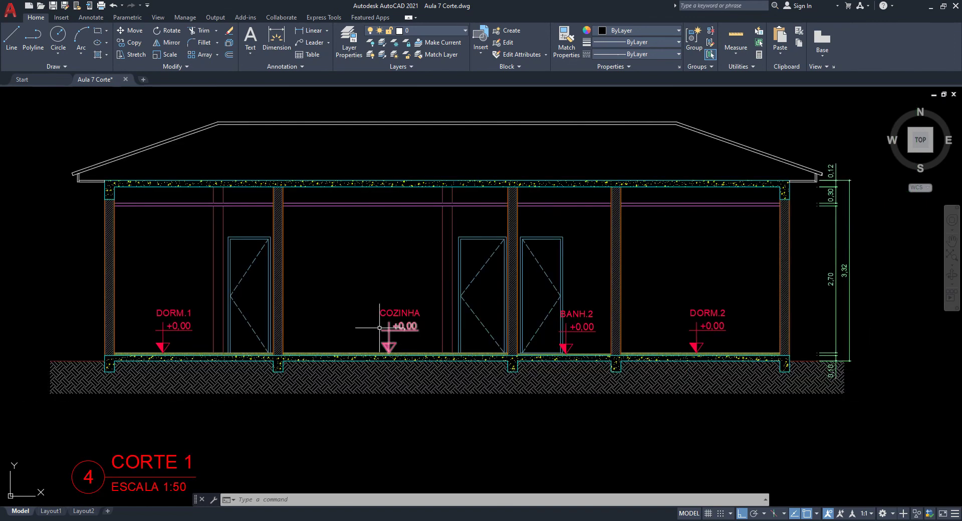
middle_click_drag(314, 274, 494, 305)
scroll(269, 223, "up", 4)
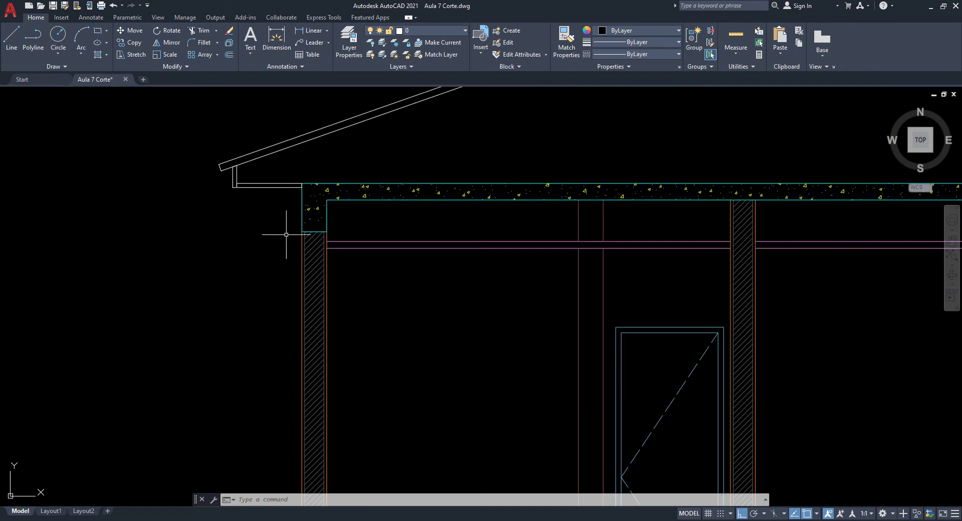
middle_click_drag(266, 224, 324, 295)
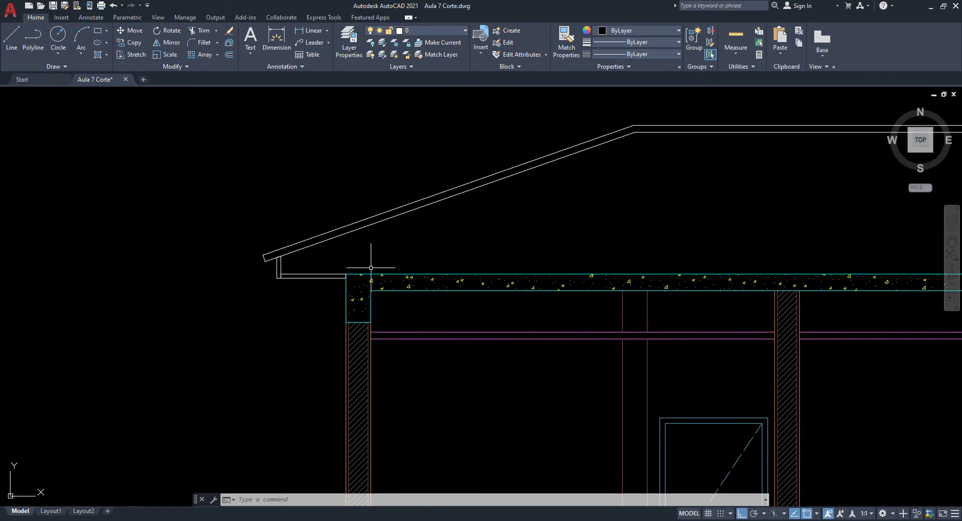
scroll(401, 221, "up", 2)
scroll(392, 248, "down", 4)
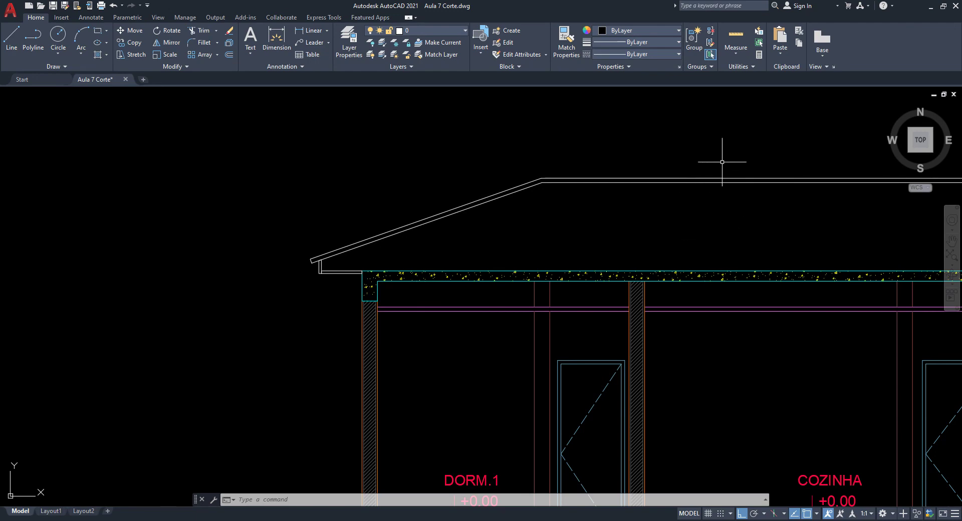
scroll(298, 265, "up", 4)
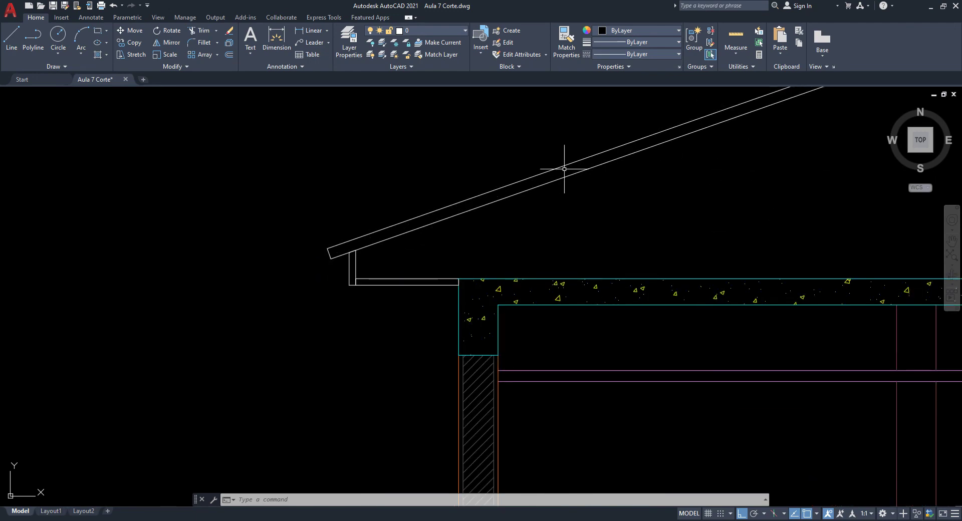
scroll(364, 289, "down", 2)
scroll(379, 292, "down", 2)
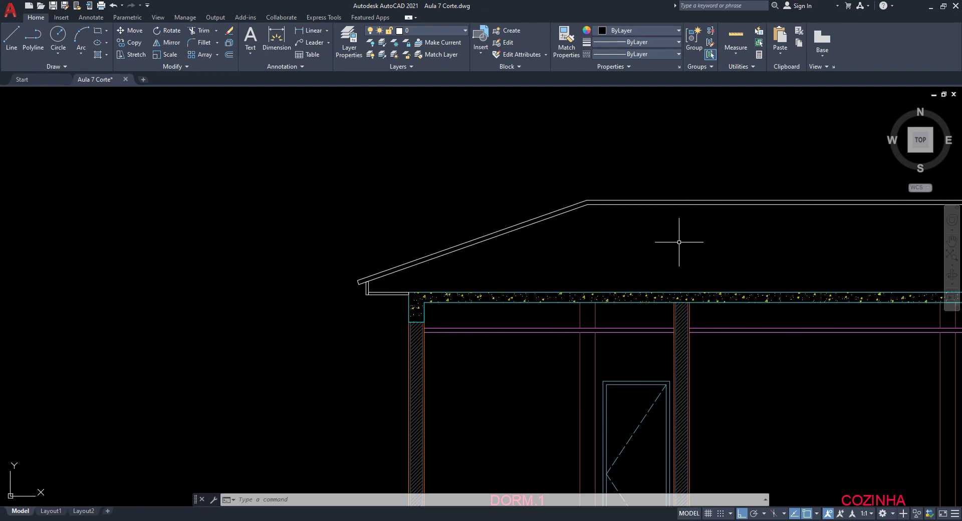
Step: View CORTE 1 in relation to the neighbouring plans, and review the whole section up close
scroll(661, 260, "down", 6)
middle_click_drag(812, 305, 636, 346)
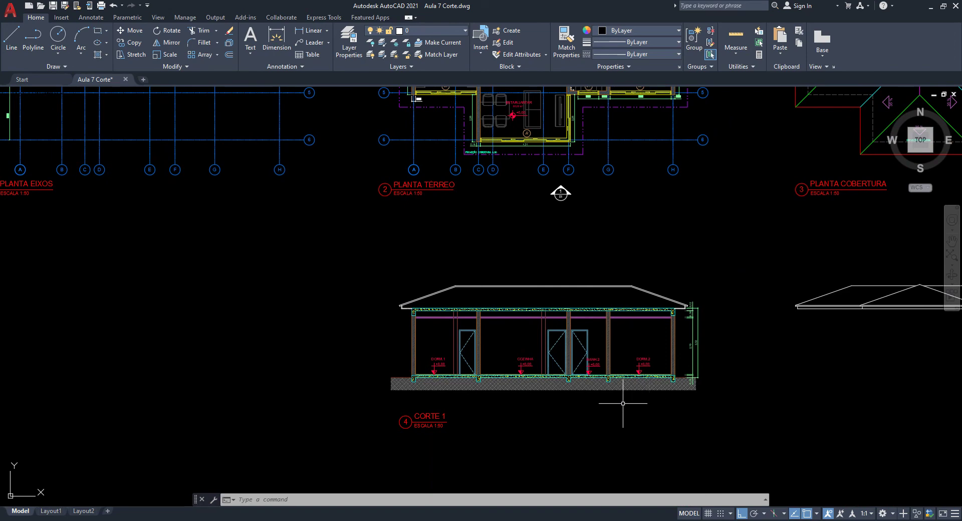
scroll(622, 397, "up", 4)
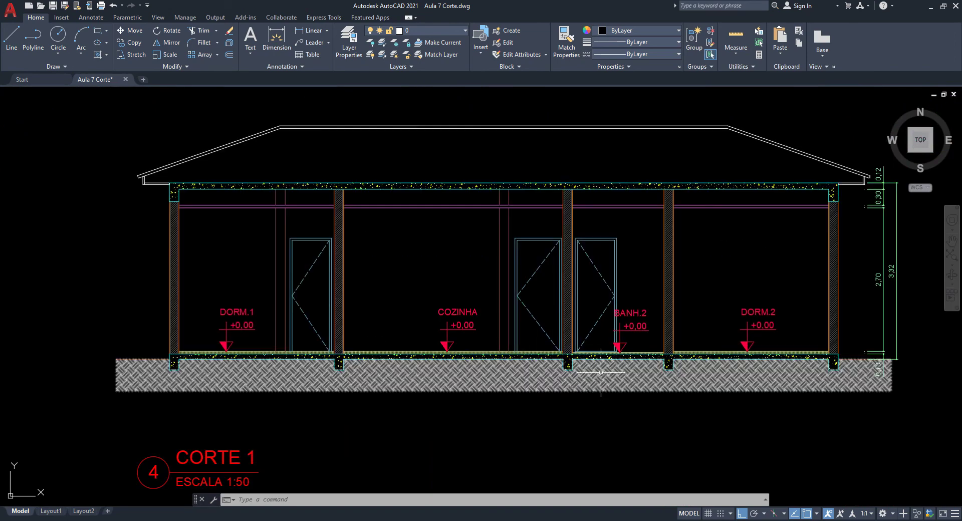